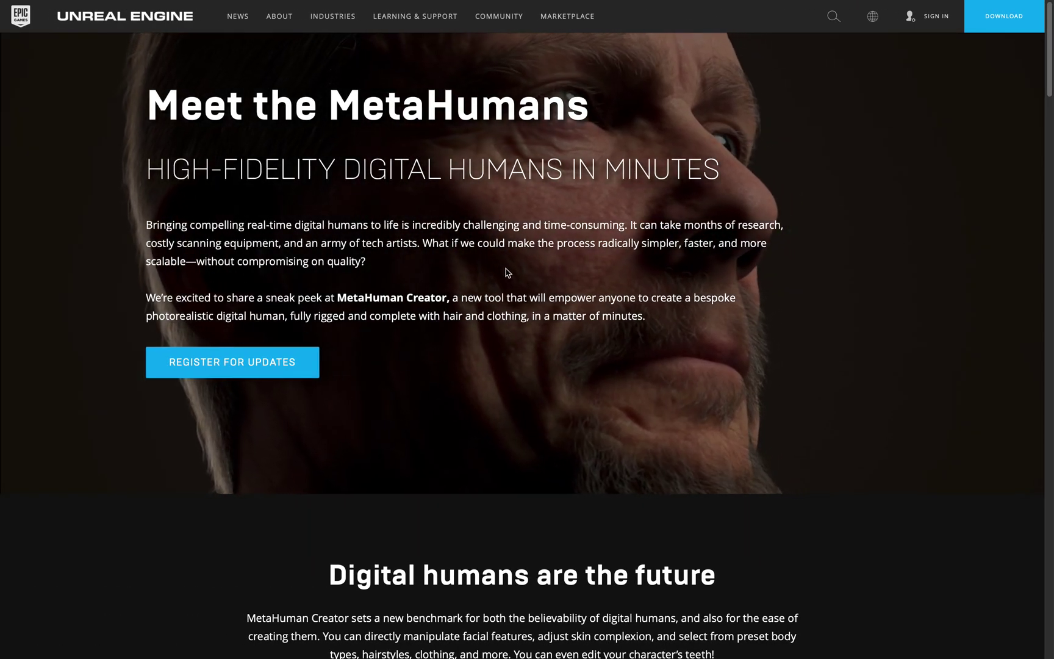
- Scroll down and back up through the Unreal Engine MetaHumans page
scroll(498, 238, down, 20)
scroll(540, 323, down, 20)
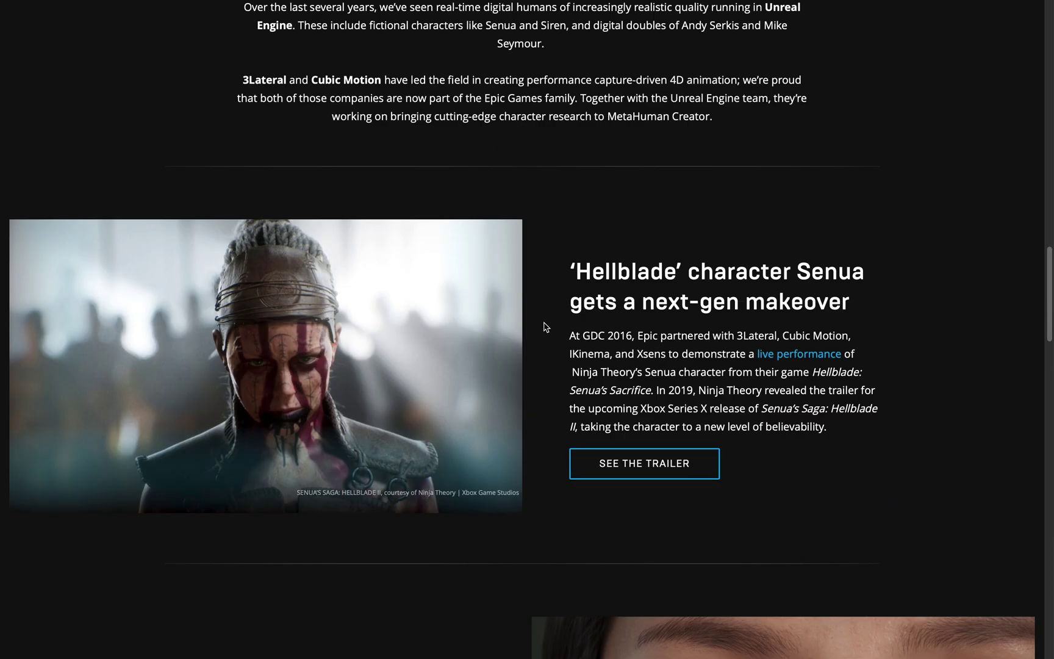
scroll(544, 314, up, 3)
scroll(545, 314, up, 20)
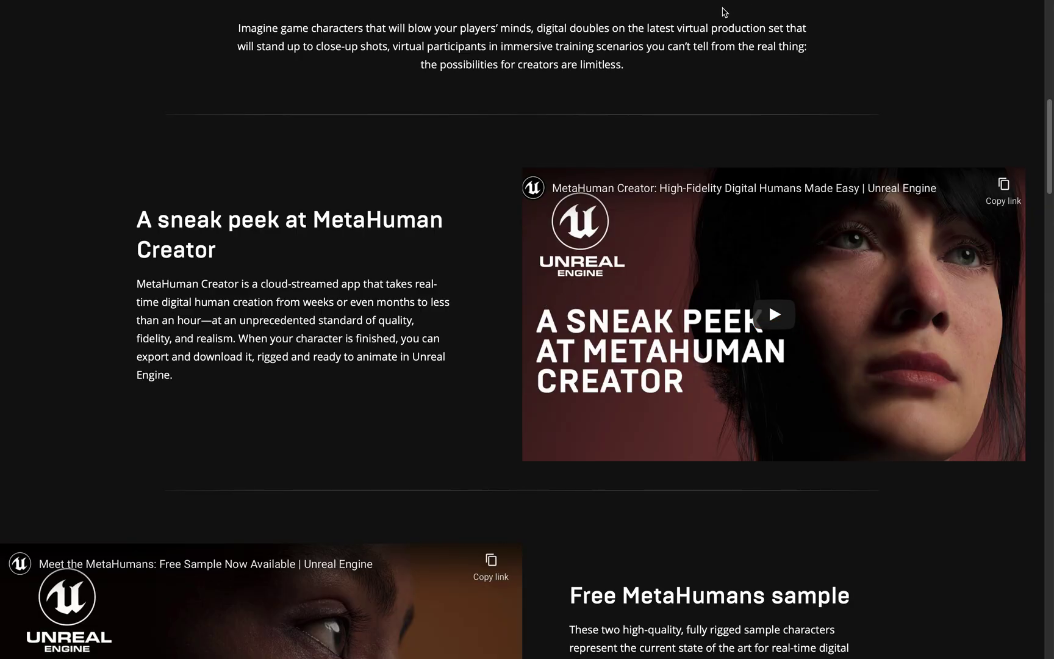
- Switch to the Ready Player Me avatar page and turn the avatar to see its back
mouse_move(769, 3)
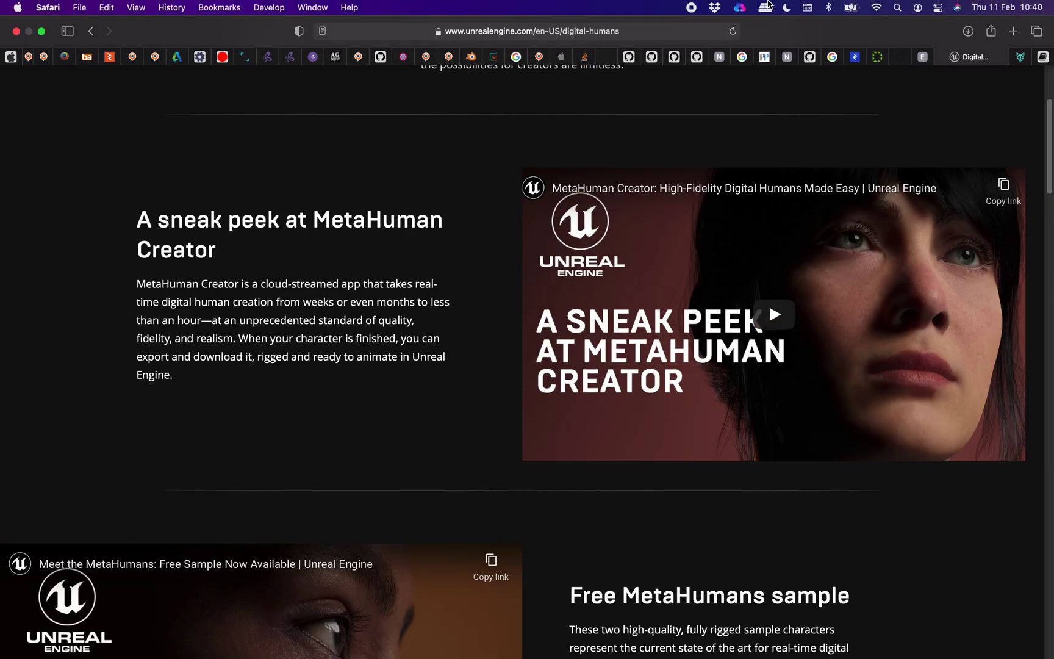
click(1020, 61)
drag(613, 233, 403, 232)
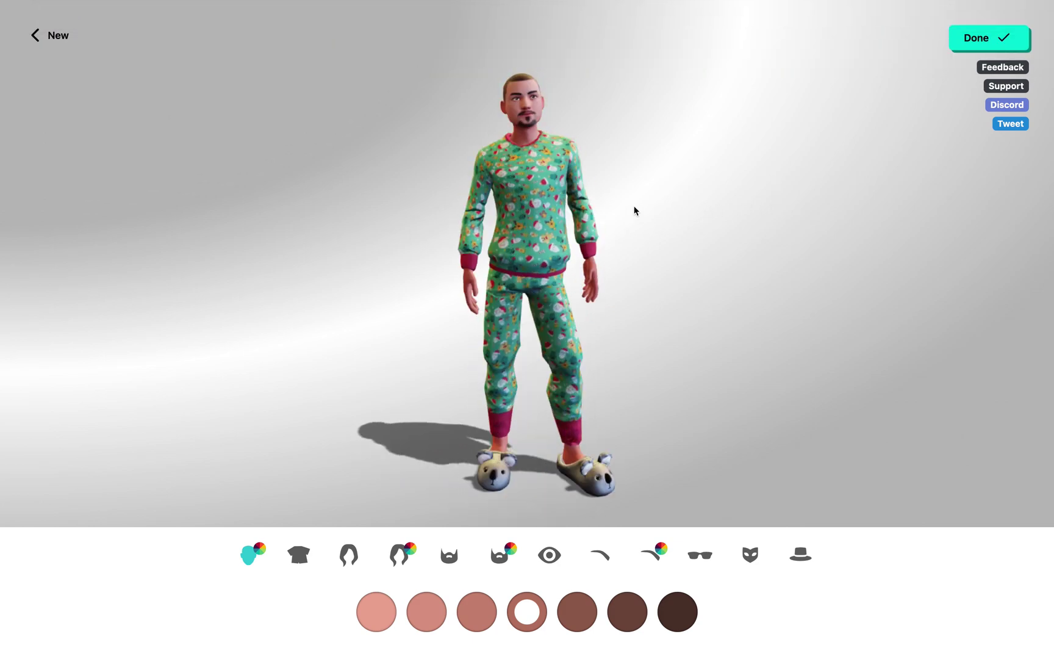
- Rotate the pajama-clad avatar to a side view, then switch to the Faceit Documentation tab
mouse_move(518, 6)
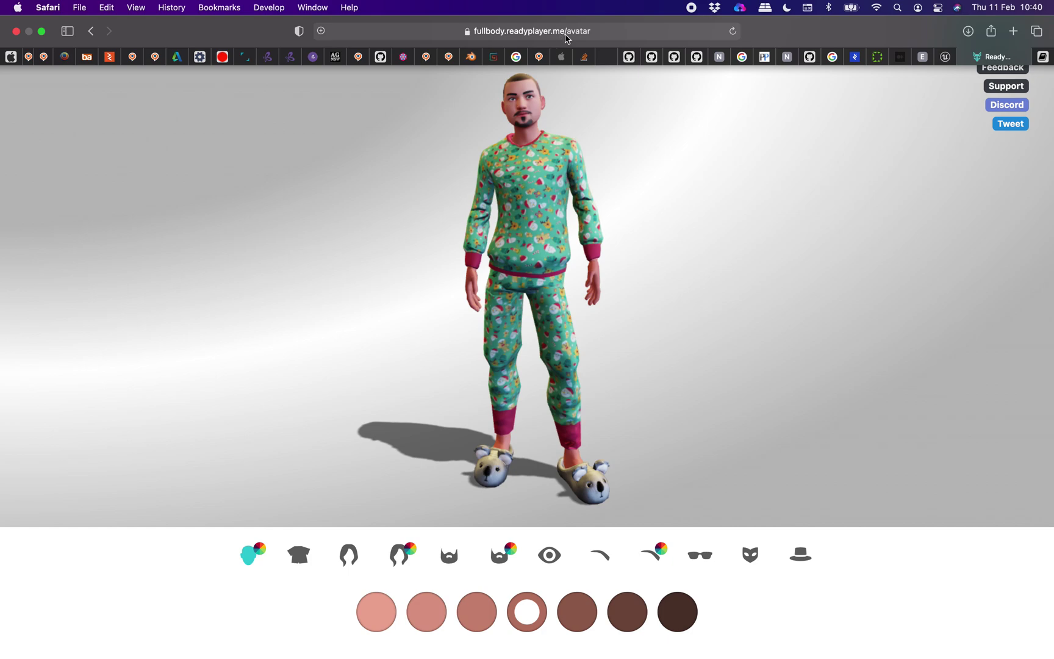
mouse_move(992, 14)
drag(557, 97, 597, 56)
mouse_move(900, 4)
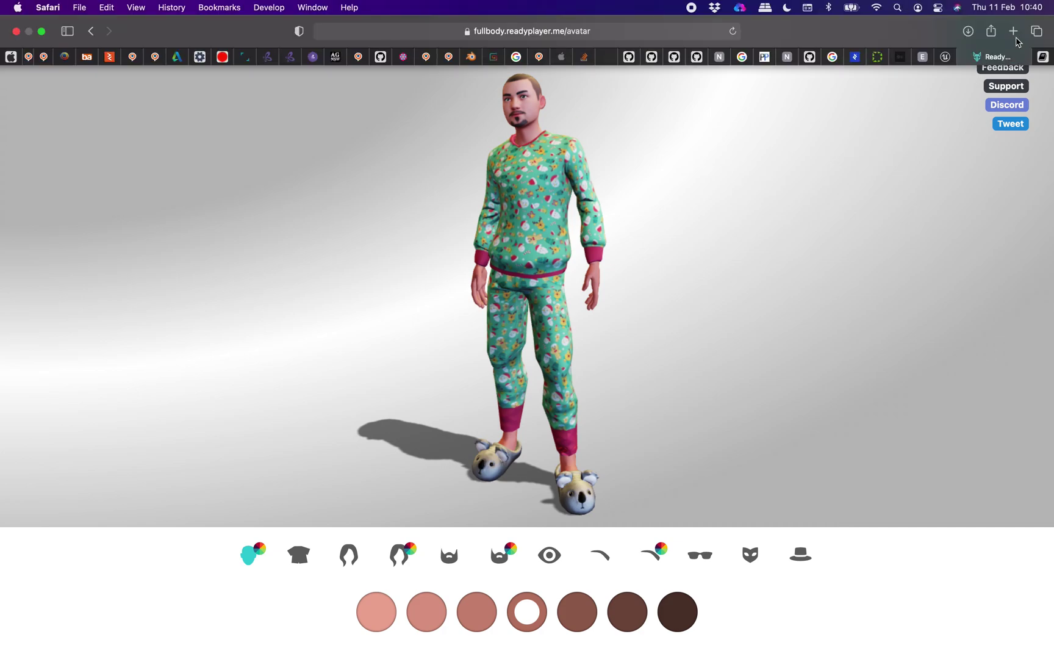
click(1043, 56)
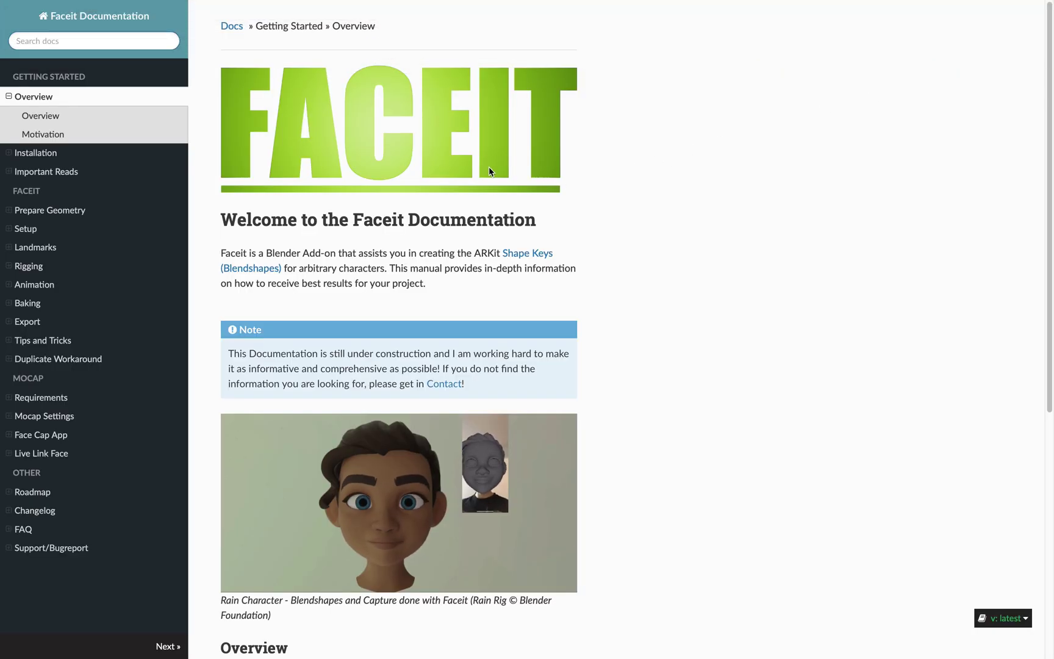
scroll(610, 250, down, 1)
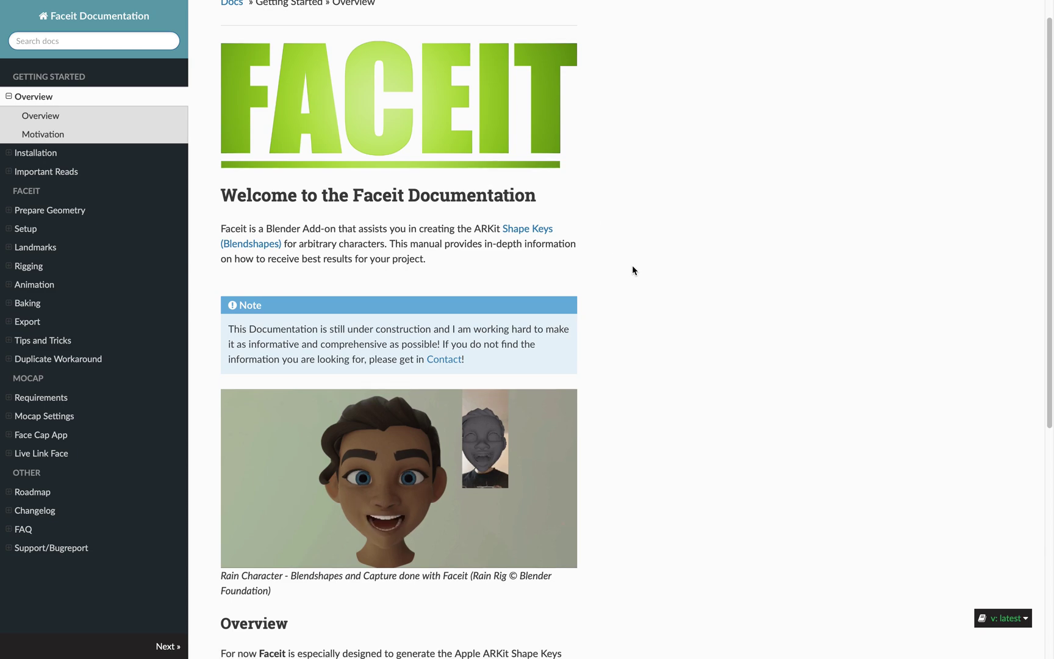
scroll(656, 298, down, 5)
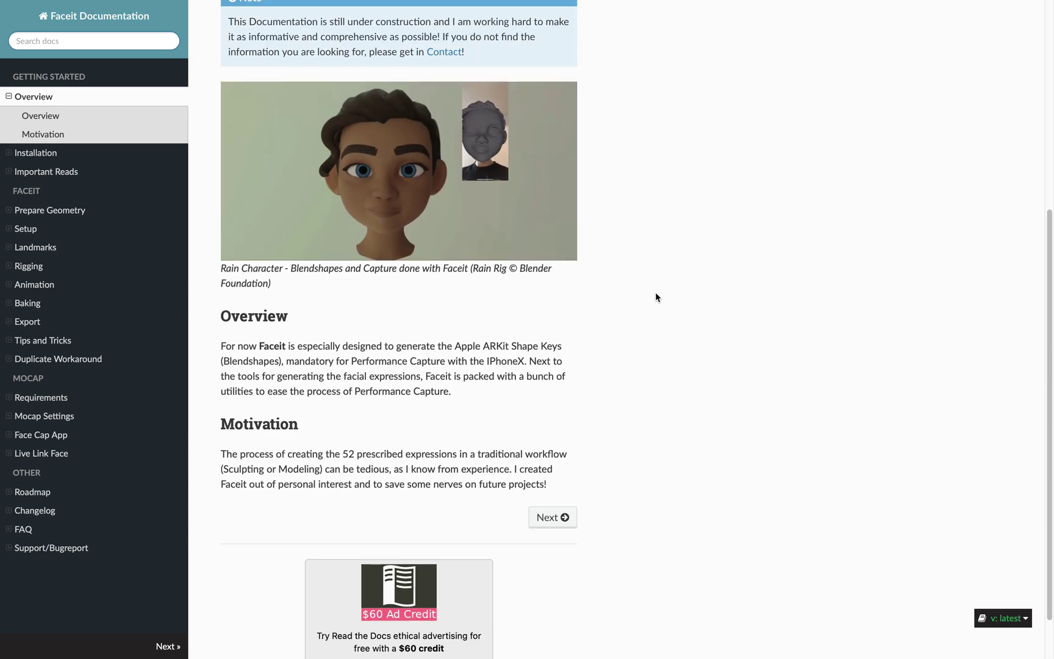
scroll(655, 294, down, 1)
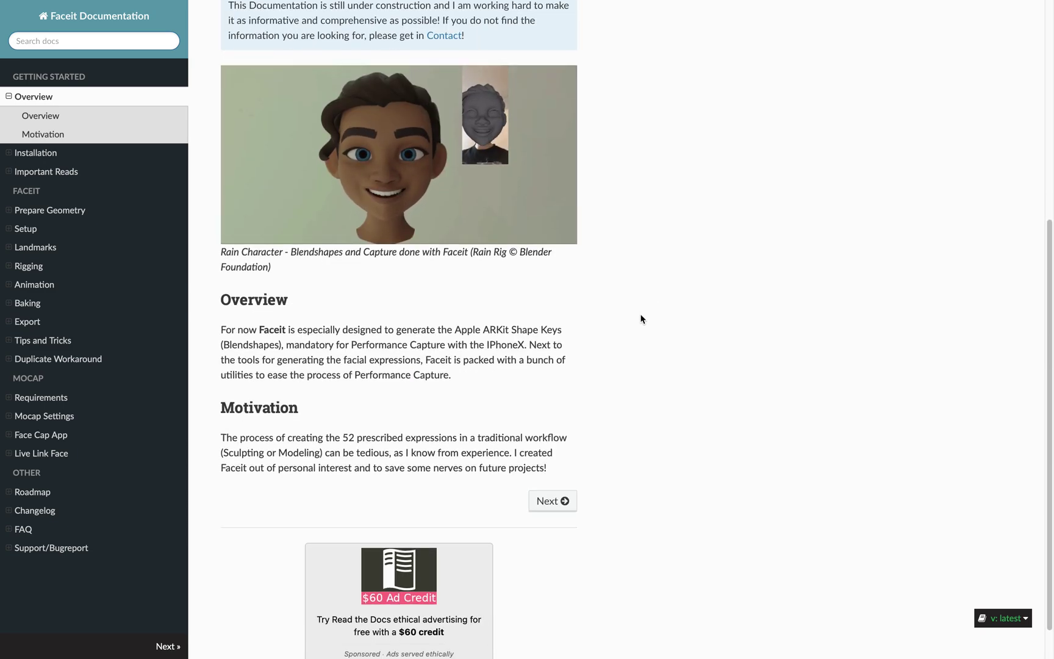
scroll(616, 311, down, 1)
scroll(487, 195, up, 4)
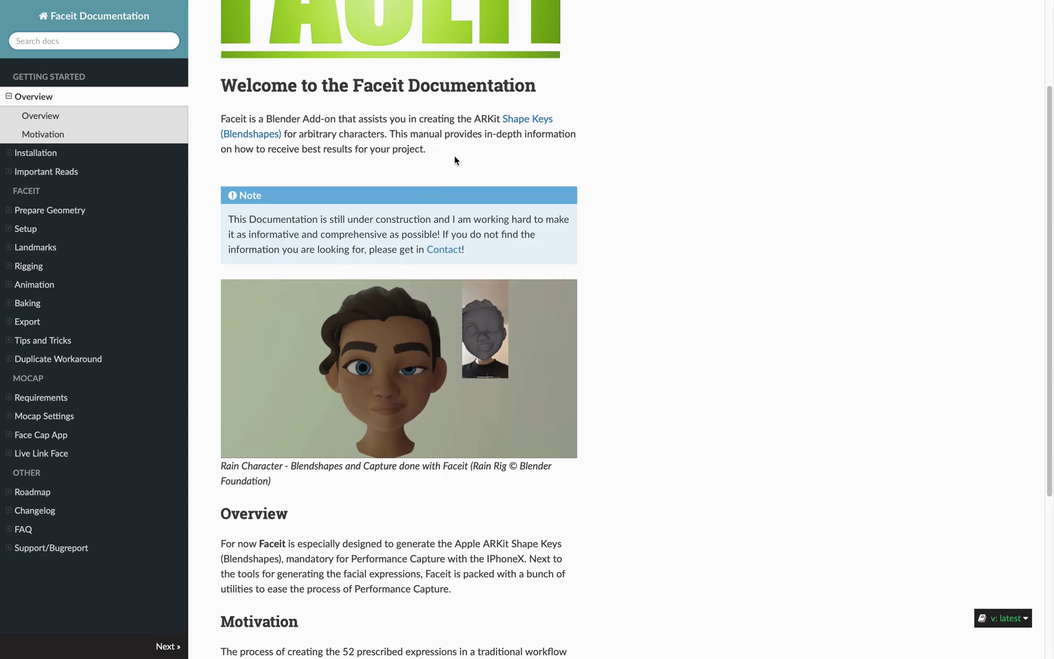
scroll(513, 338, up, 1)
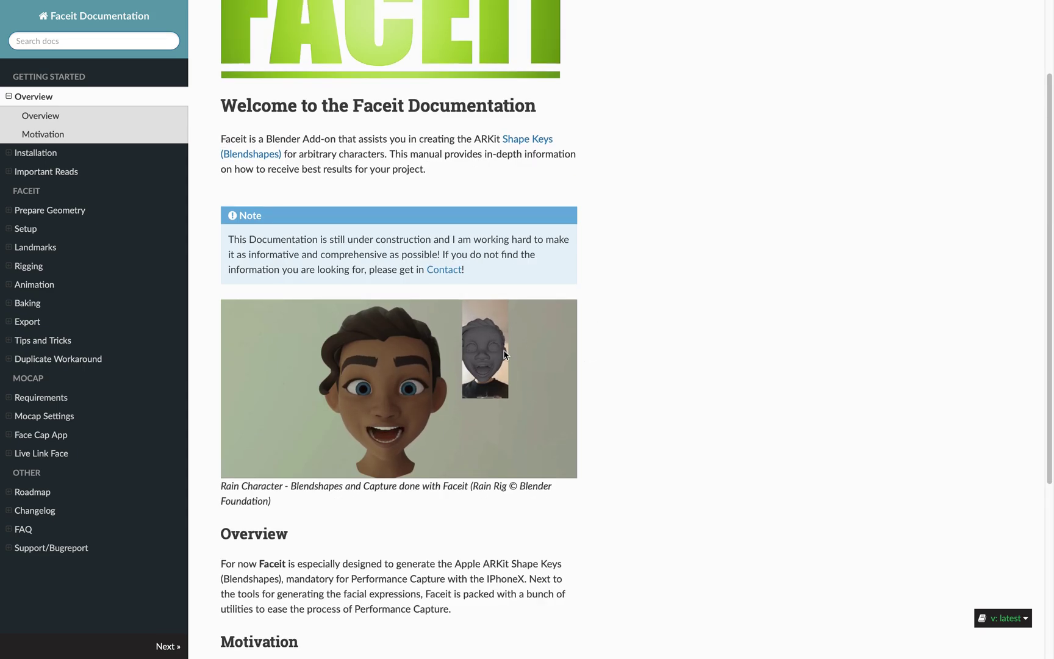
- Switch to Blender and orbit to a head-on view of the avatar
key(ctrl+Right)
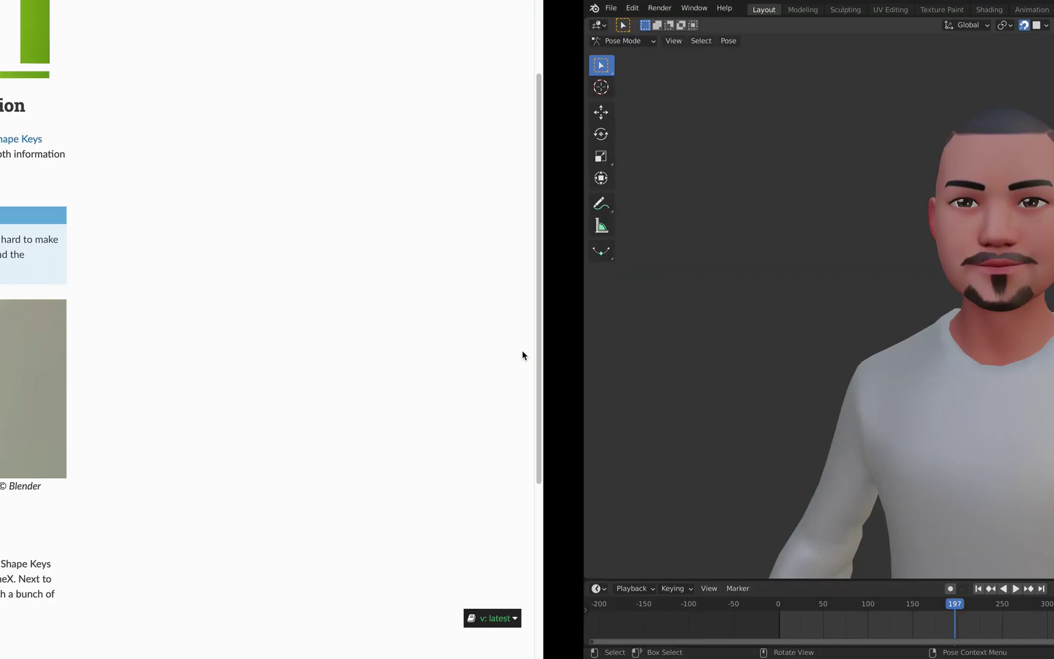
mouse_move(576, 311)
middle_down()
mouse_move(454, 313)
mouse_move(555, 310)
mouse_move(570, 299)
middle_up()
middle_drag(686, 183, 699, 188)
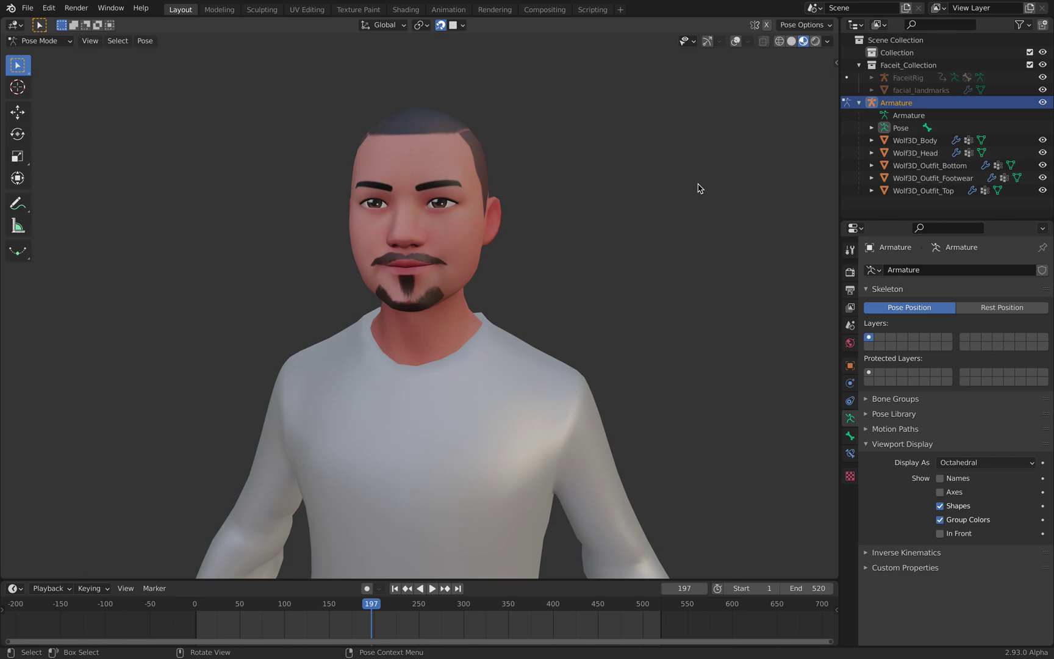
alt+middle_drag(604, 233, 608, 246)
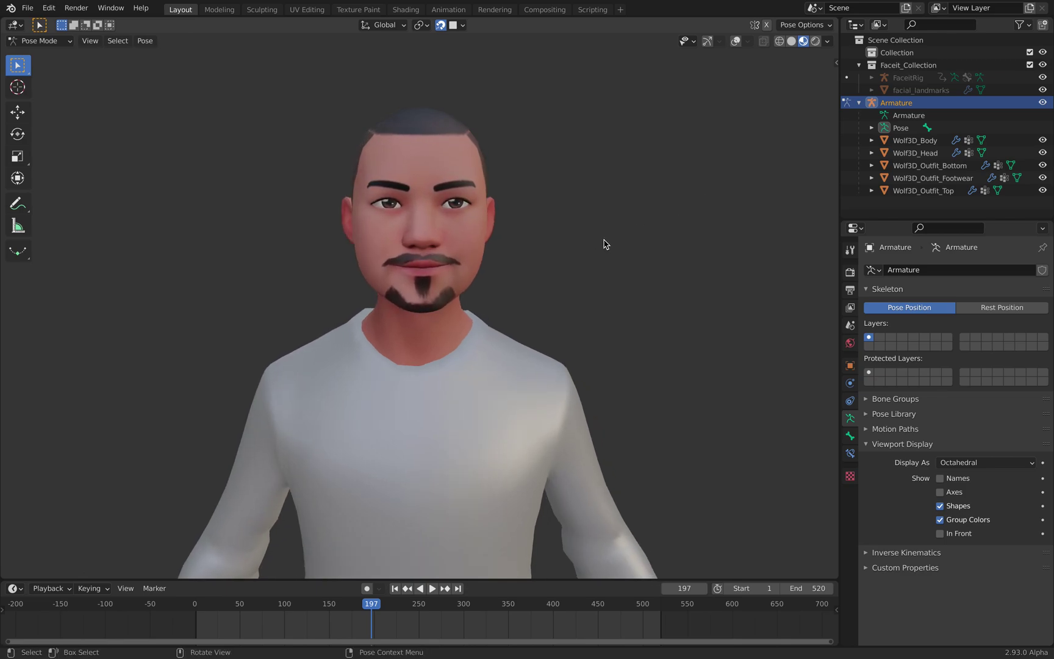
- Freely rotate the head bone into a new pose and view the face frontally in close-up
key(r)
key(r)
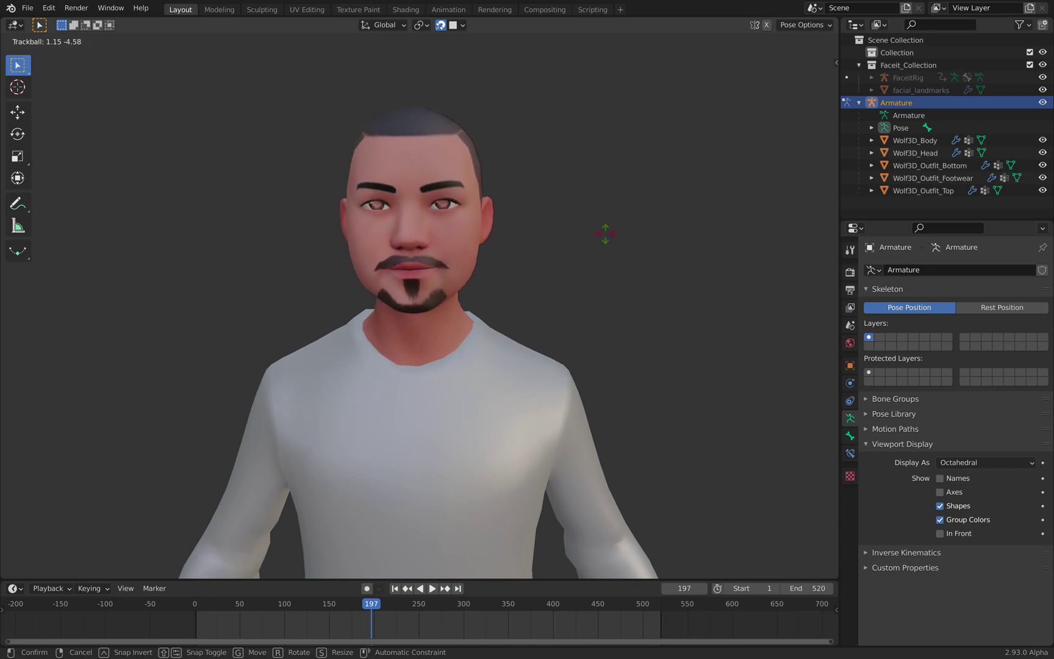
click(605, 234)
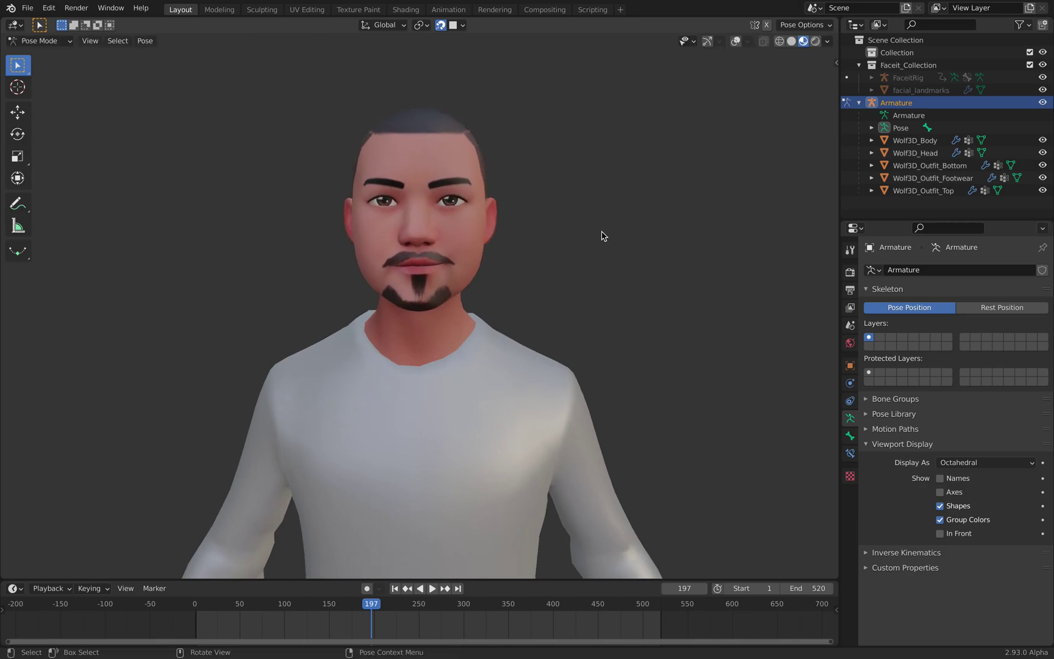
scroll(598, 226, up, 1)
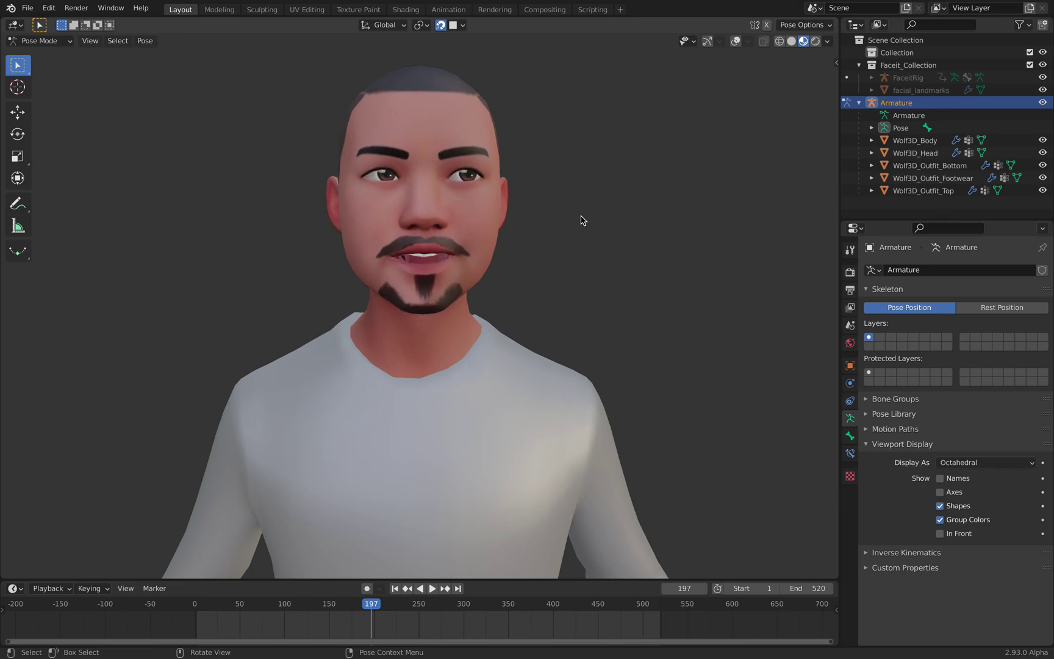
middle_drag(580, 219, 564, 219)
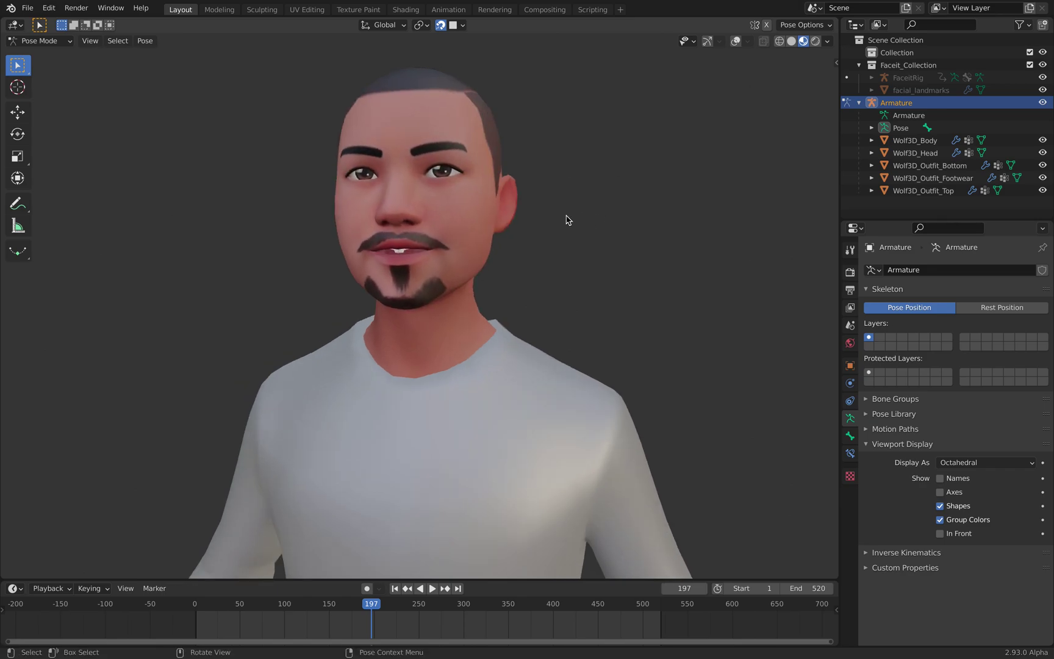
middle_drag(623, 246, 637, 246)
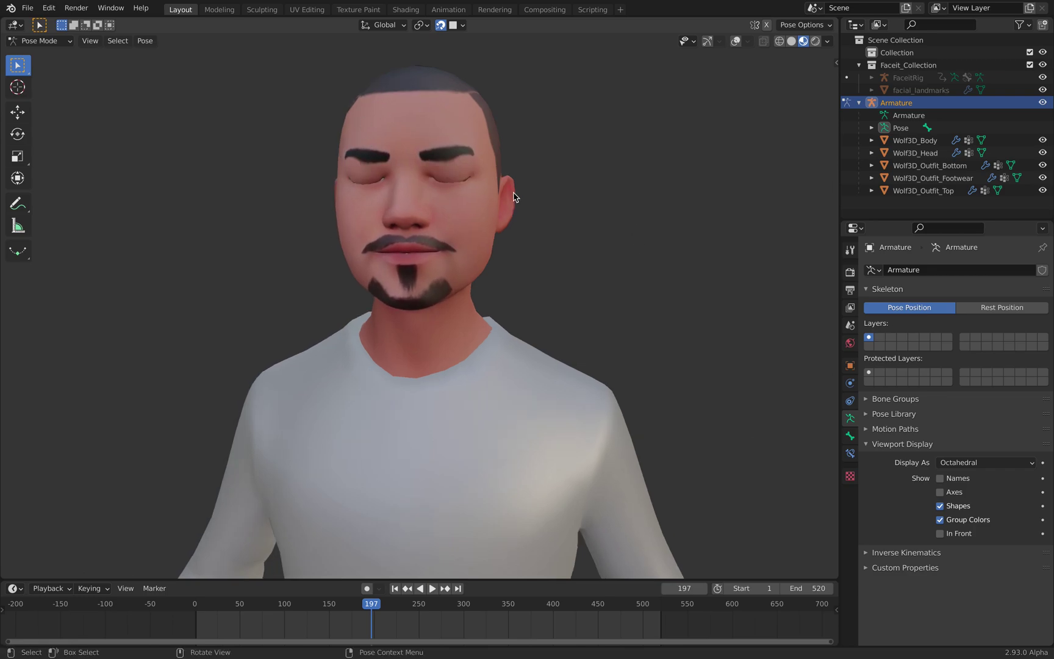
middle_drag(514, 196, 529, 198)
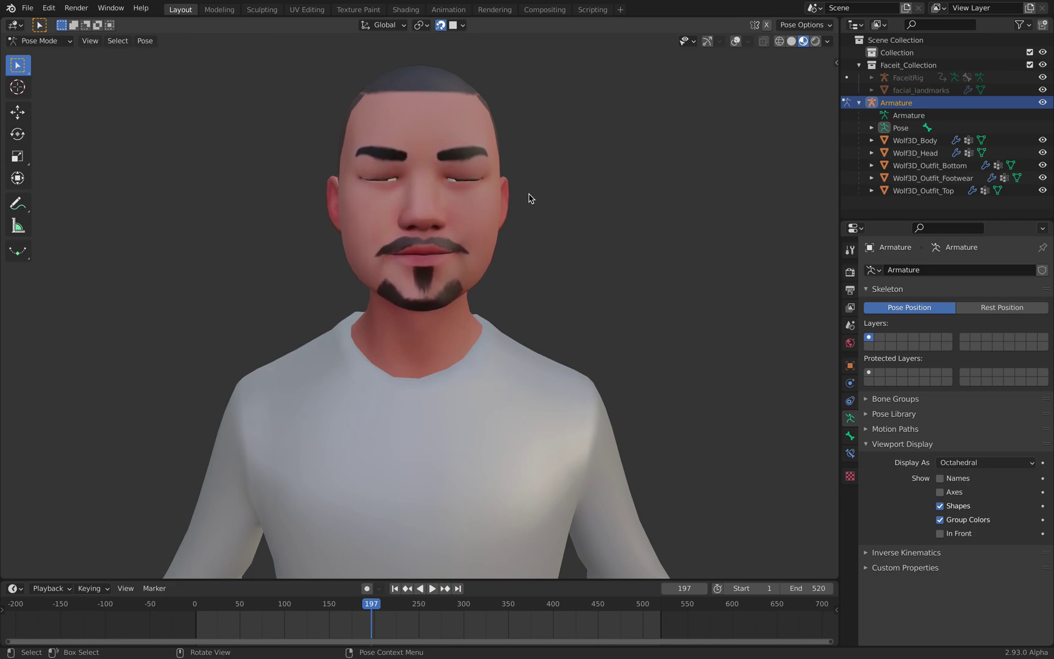
middle_drag(529, 199, 471, 222)
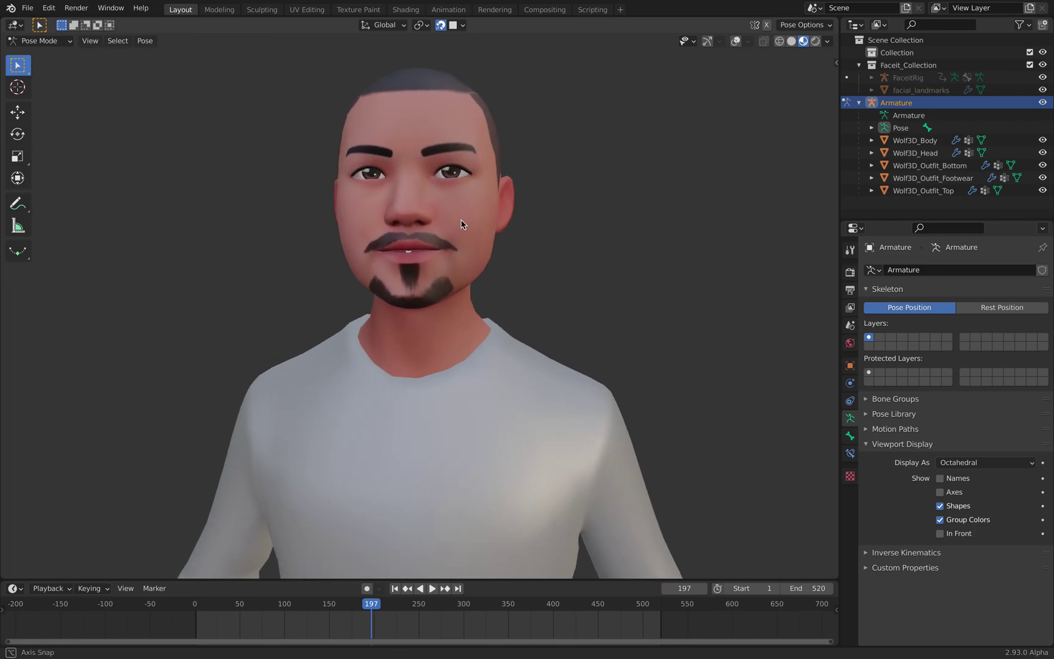
scroll(462, 224, down, 3)
- Trackball-rotate the head bone into a new pose and restore the bone and grid overlays
key(r)
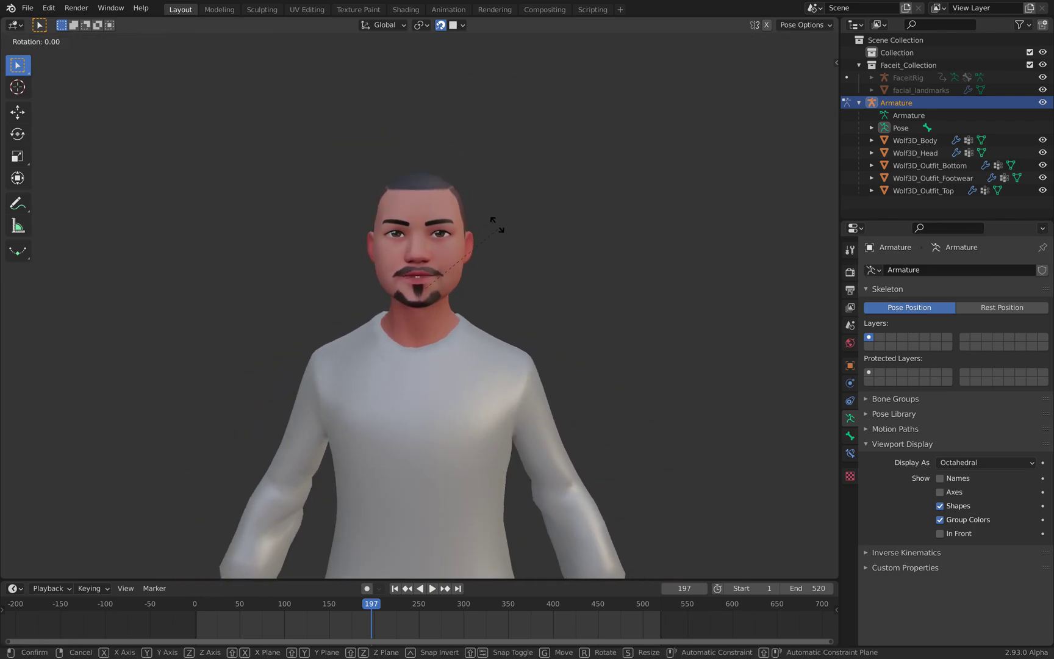
key(r)
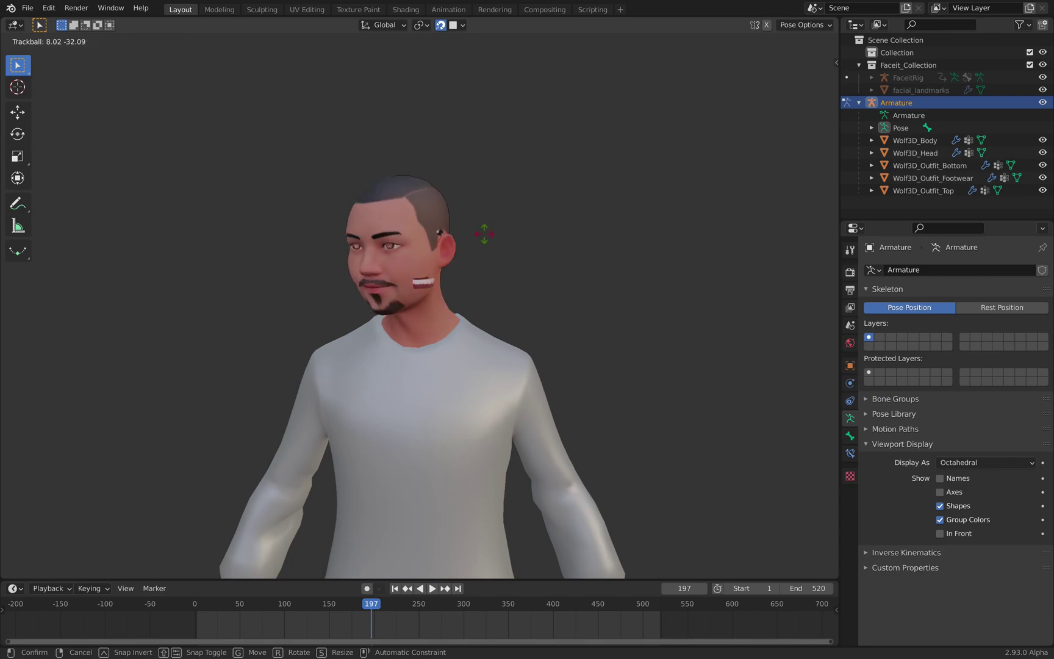
click(488, 229)
click(707, 40)
click(735, 40)
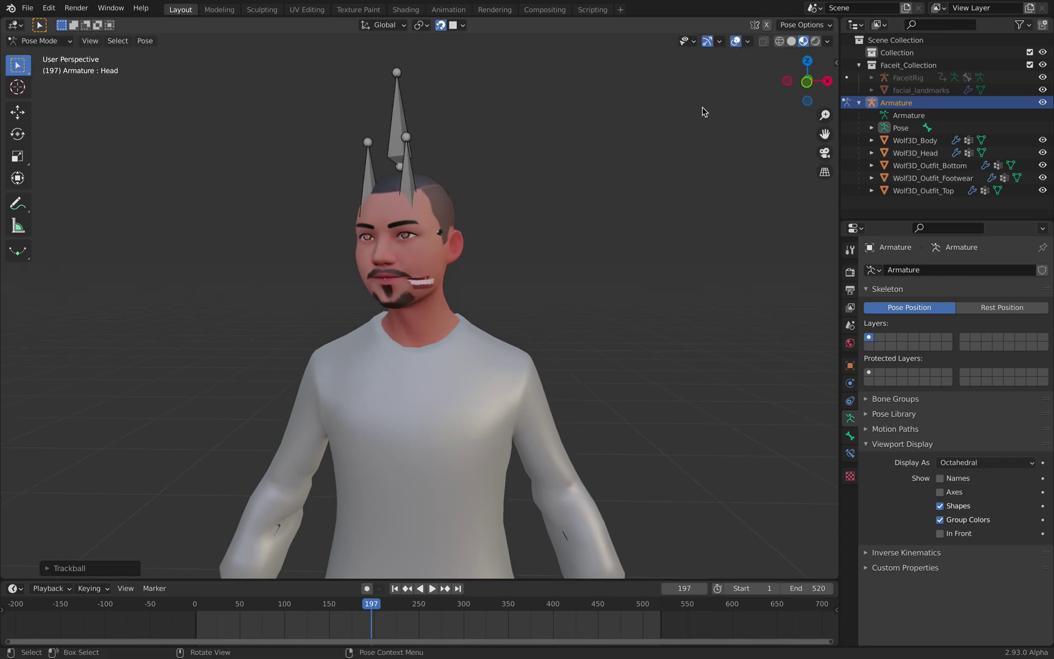
key(r)
key(r)
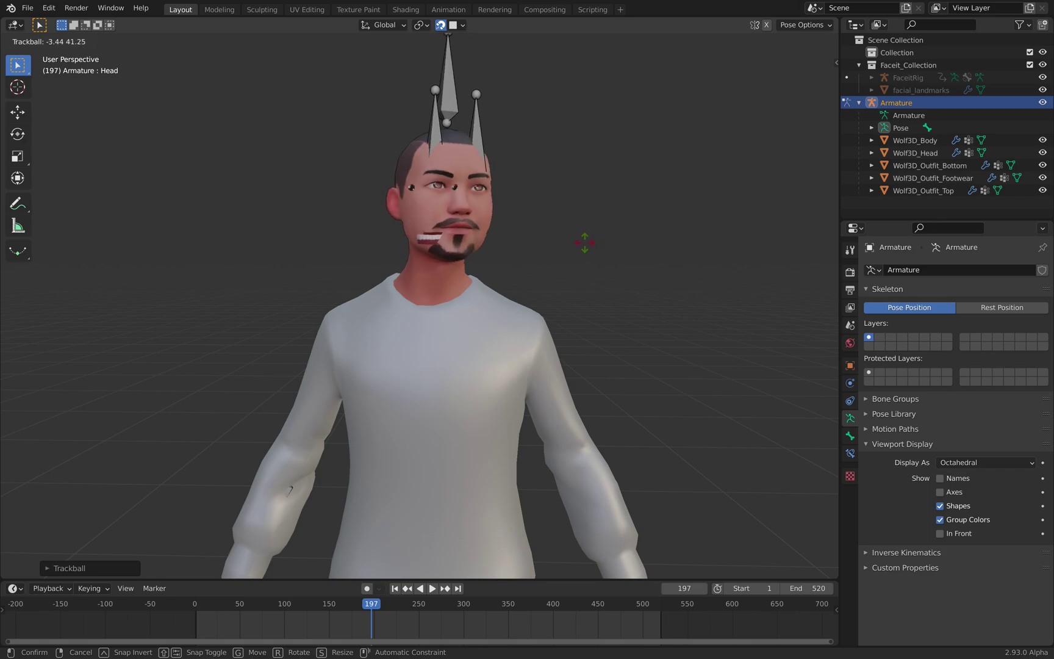
click(579, 243)
- Show bones through the mesh and rotate the LeftArm, RightShoulder and left shoulder bones
click(940, 534)
middle_drag(588, 383, 501, 325)
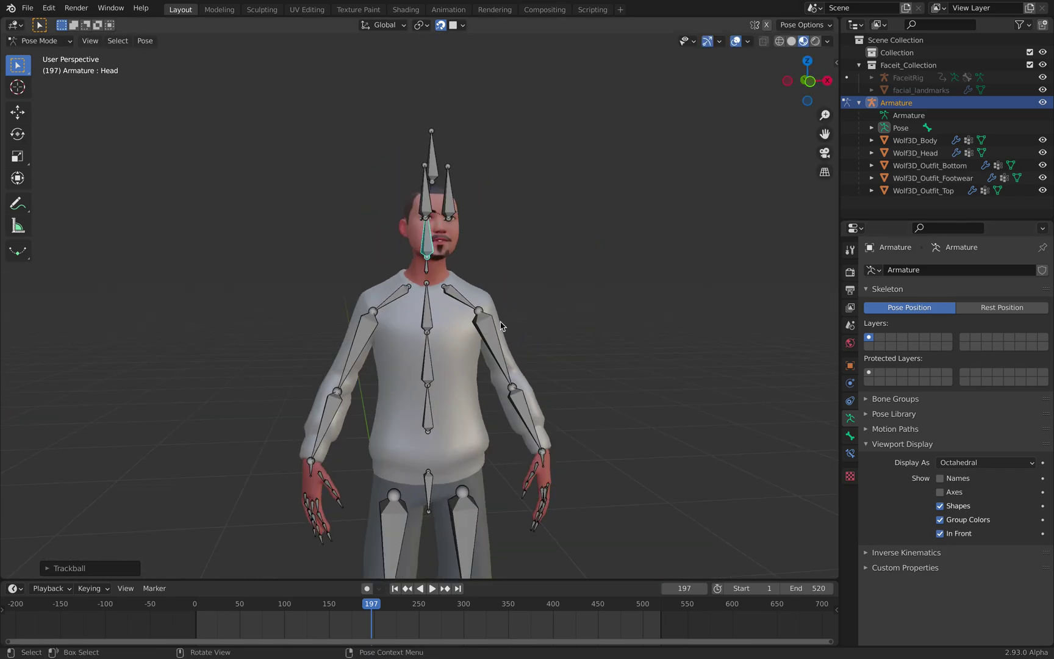
click(491, 320)
key(r)
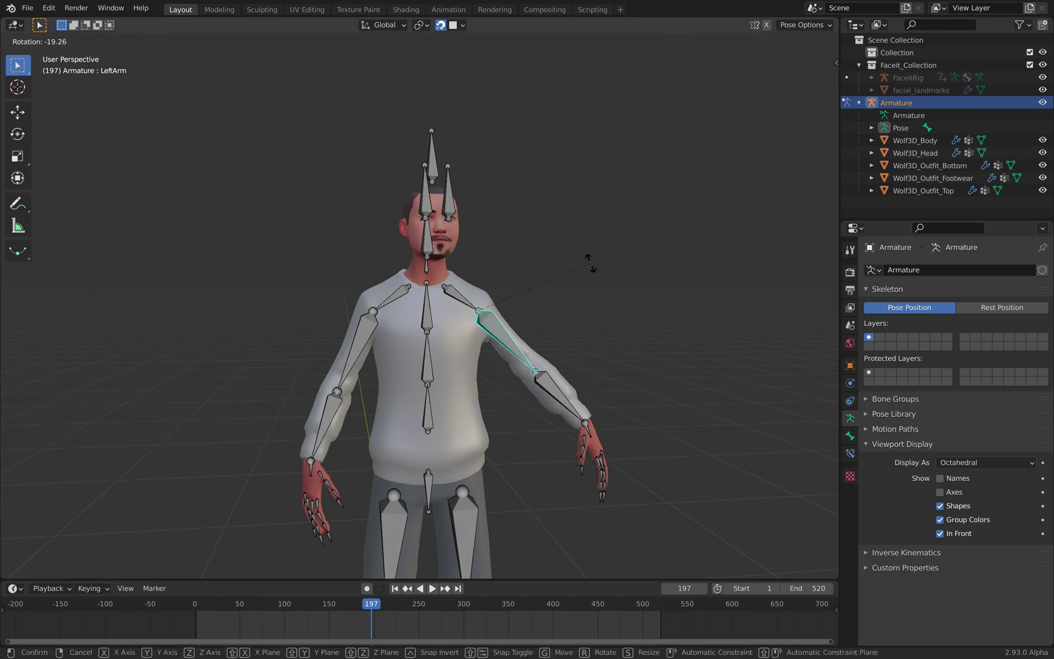
click(588, 264)
click(392, 298)
key(r)
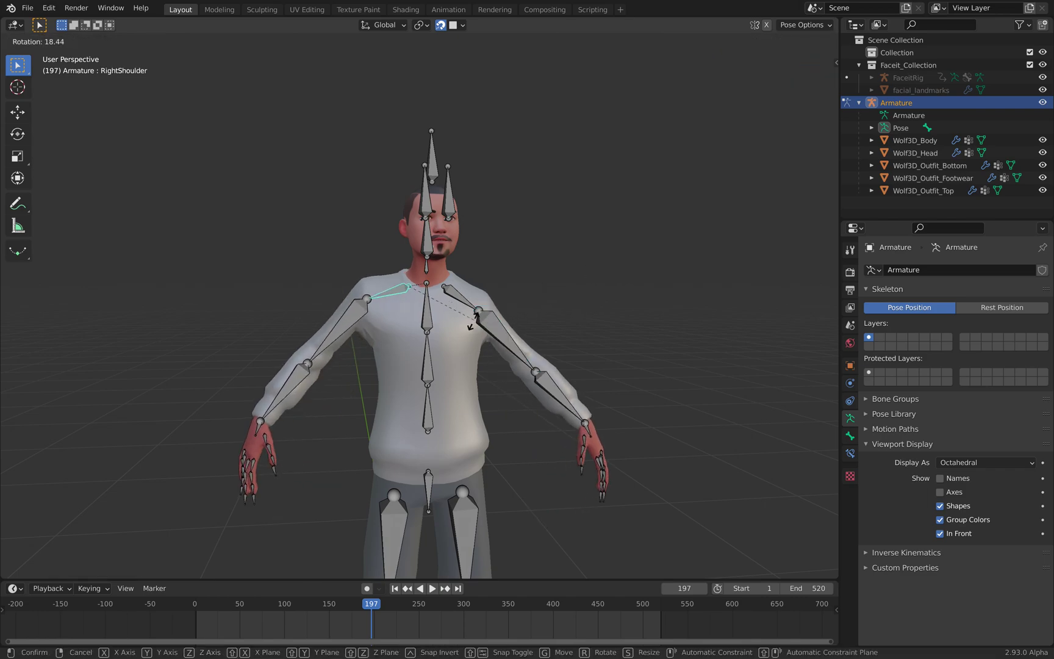
click(469, 322)
click(465, 298)
key(r)
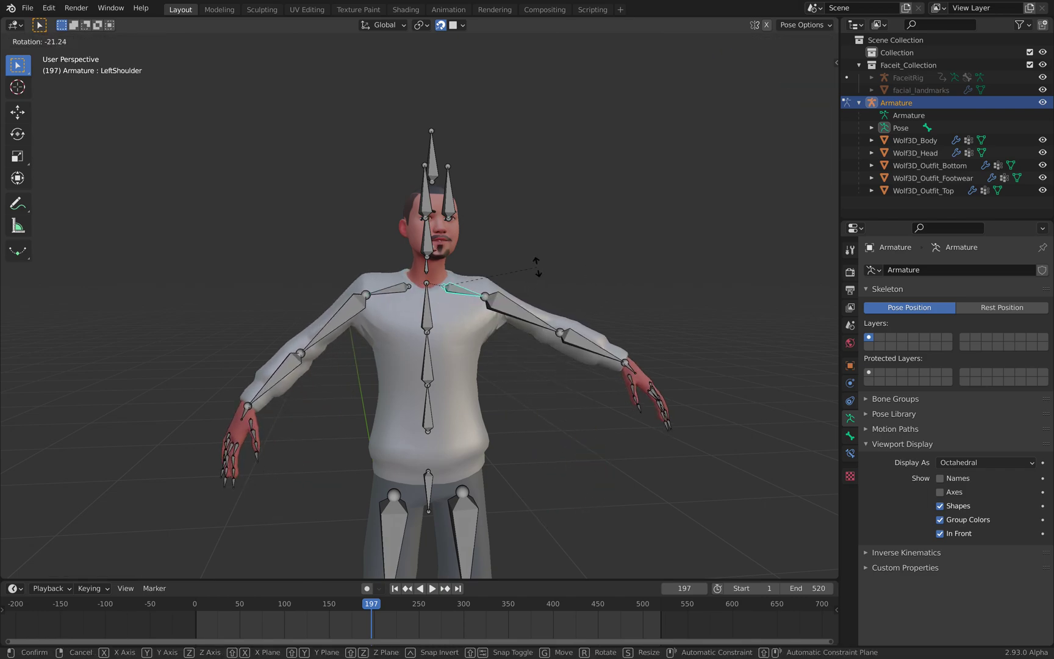
click(531, 282)
- Rotate the left and right arm bones down so both arms hang at the sides
middle_drag(505, 317, 528, 324)
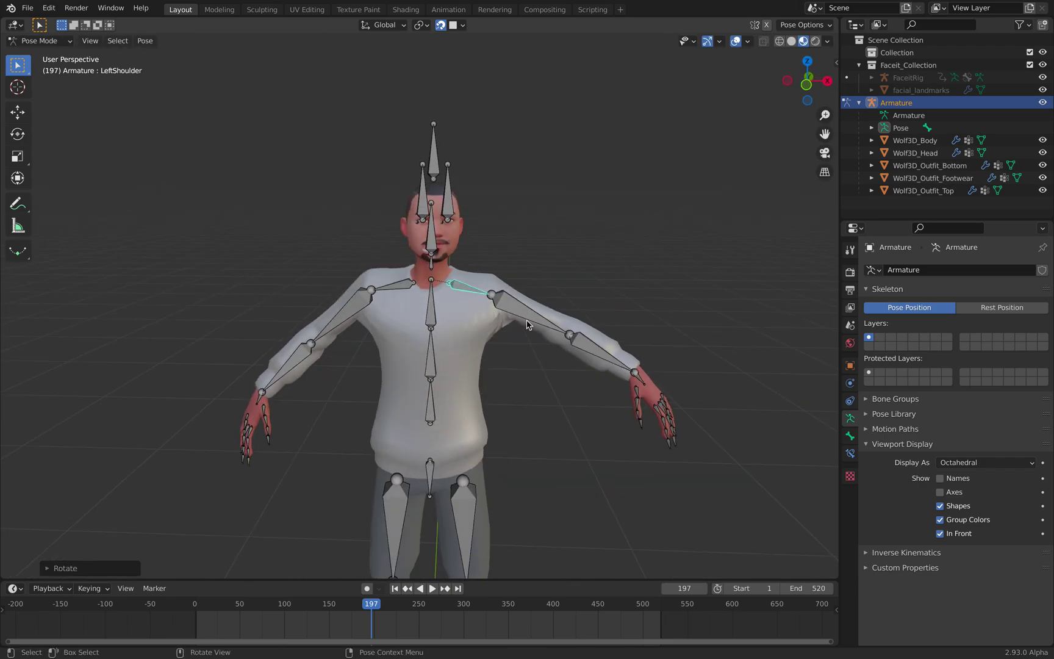
click(556, 315)
key(r)
click(391, 323)
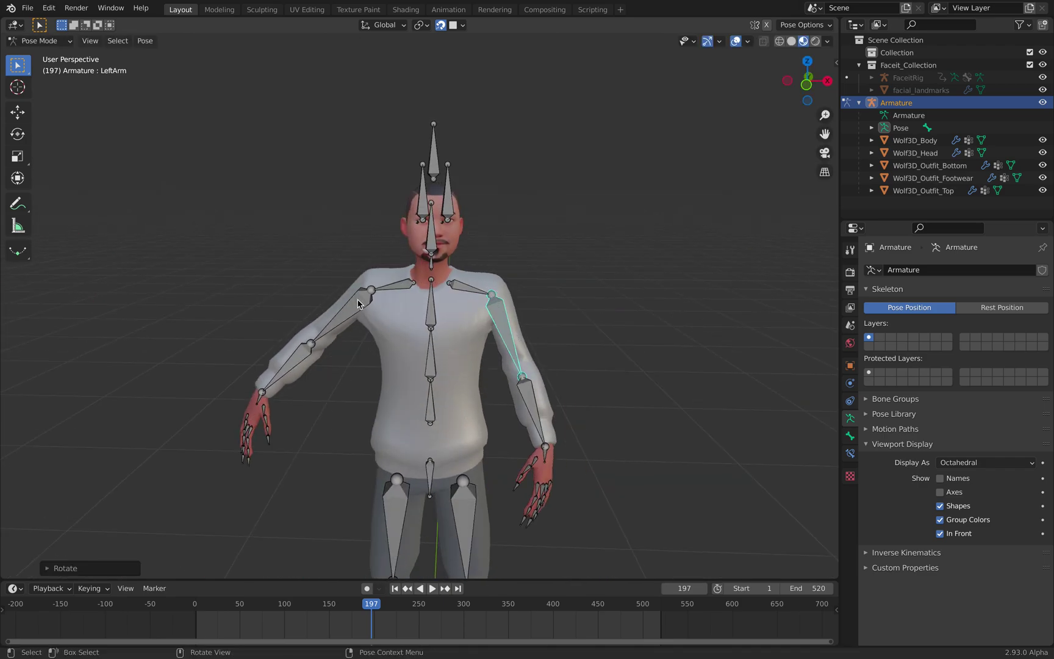
click(343, 316)
key(r)
click(509, 348)
- Switch the armature back to Object Mode
shift+middle_drag(492, 436, 493, 401)
scroll(490, 327, down, 1)
scroll(454, 238, up, 6)
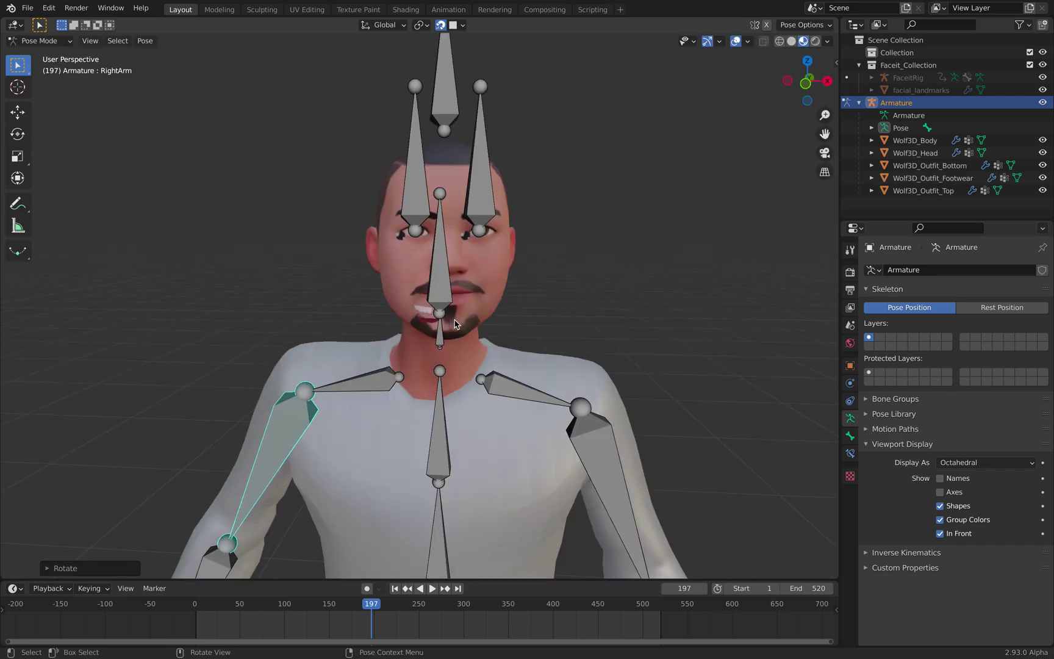
click(39, 41)
click(41, 54)
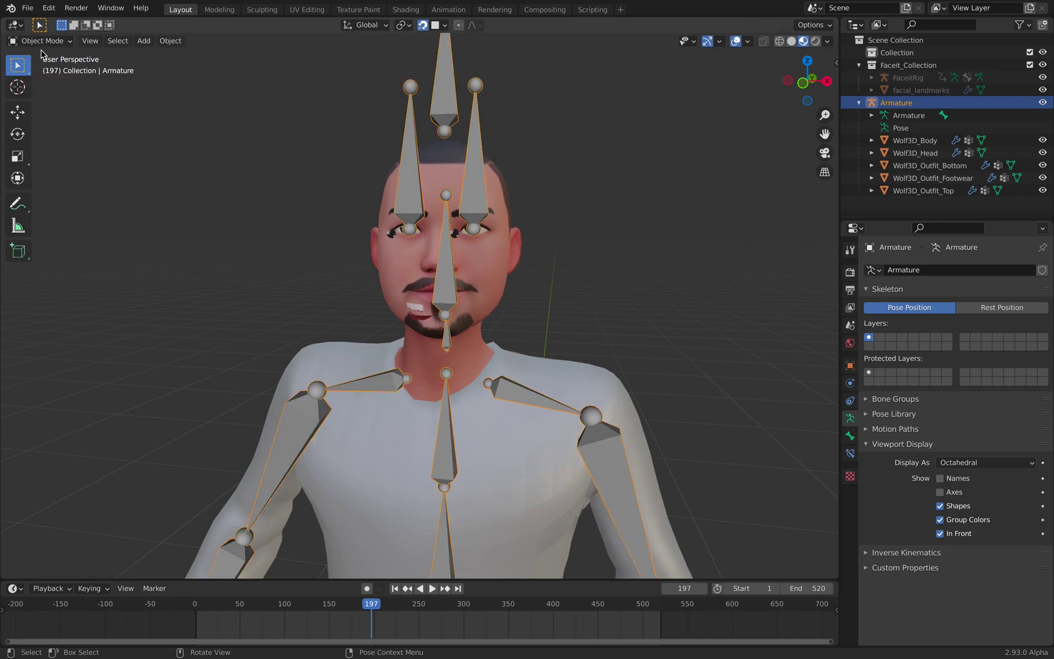
- Open a previous Faceit project from Open Recent, discarding the posed scene's unsaved changes
click(27, 9)
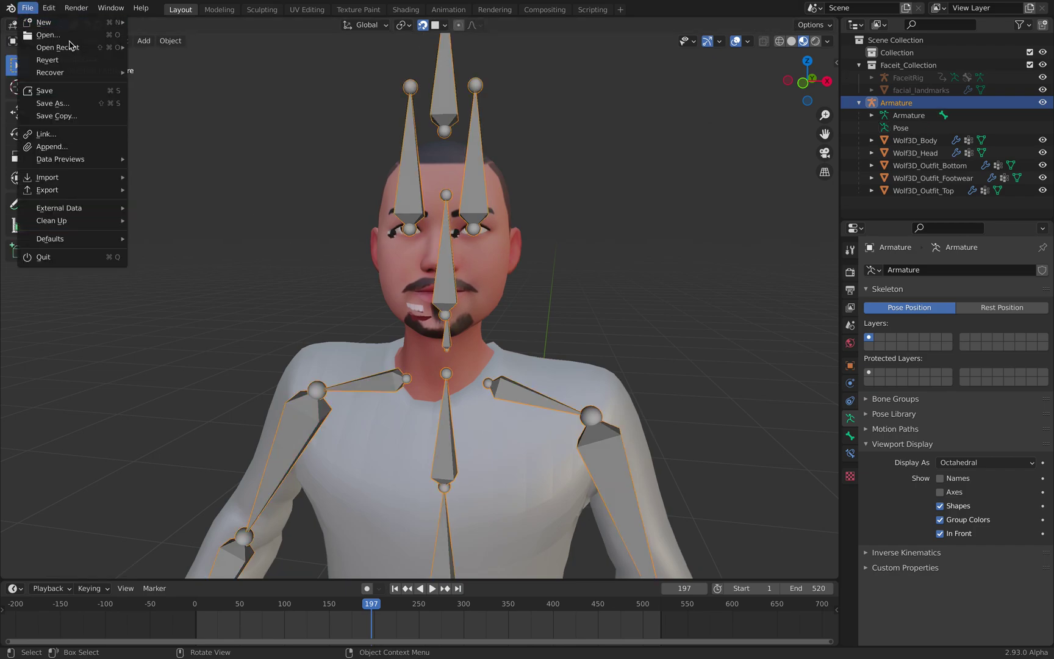
mouse_move(73, 48)
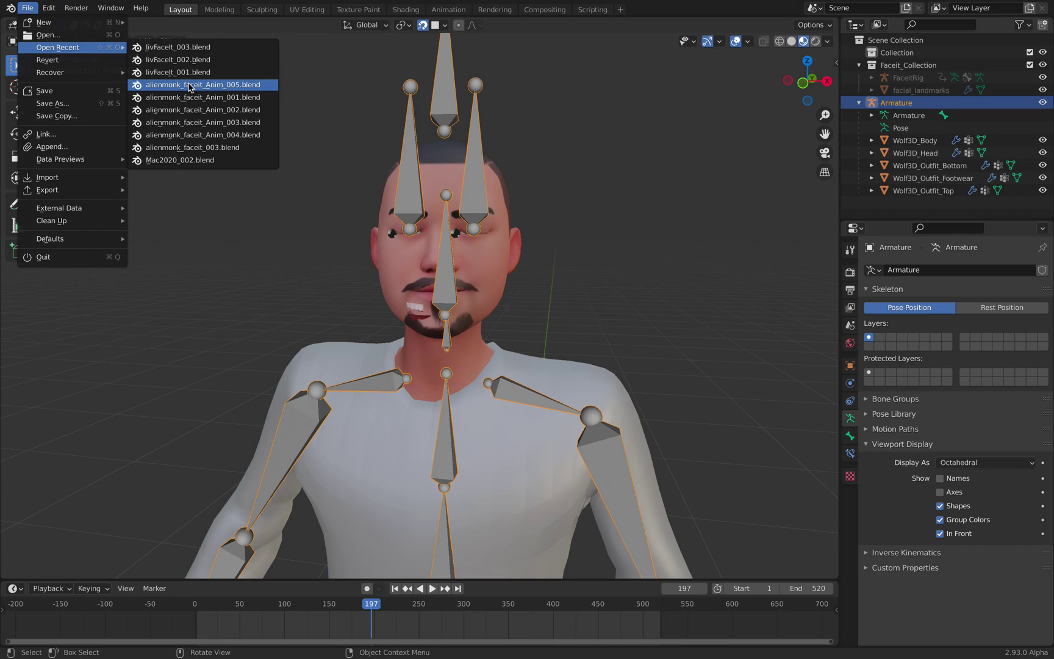
click(189, 86)
click(570, 351)
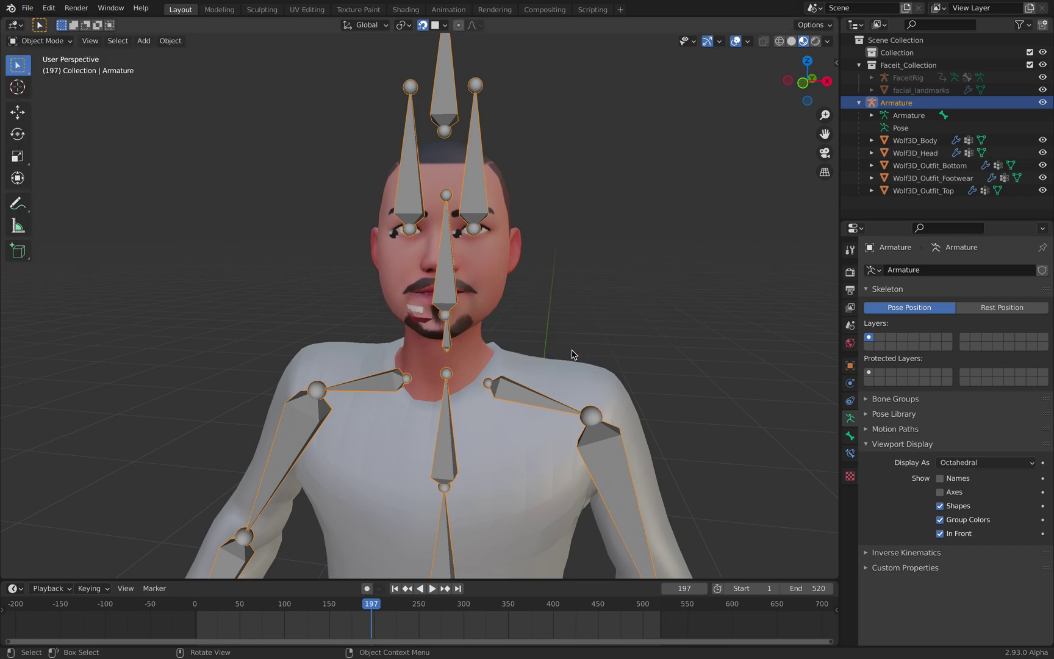
click(28, 8)
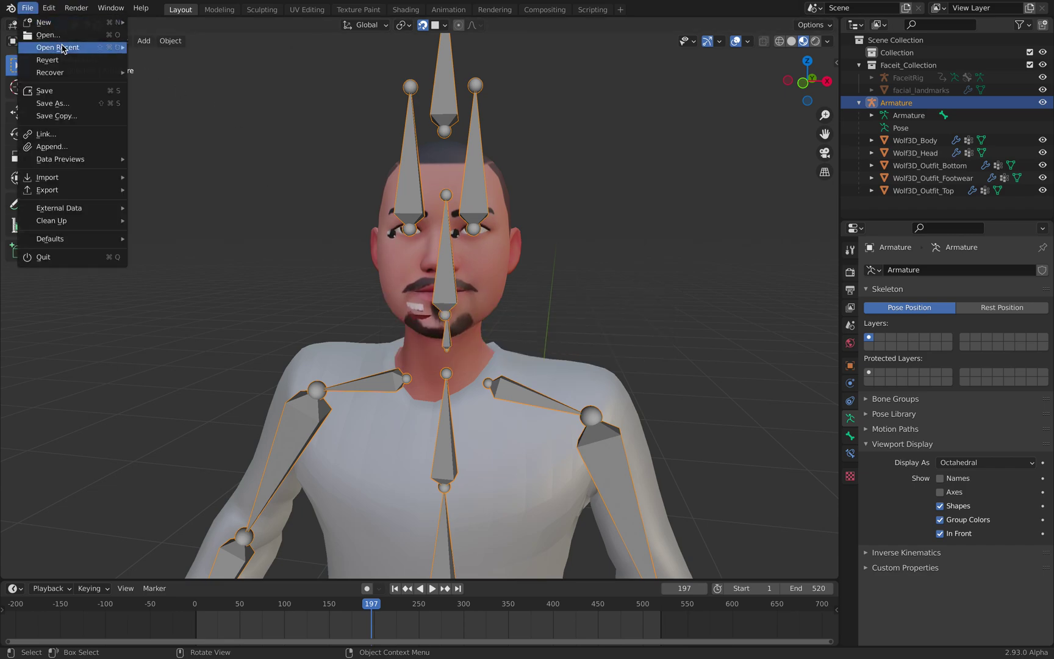
mouse_move(63, 48)
click(183, 74)
click(493, 350)
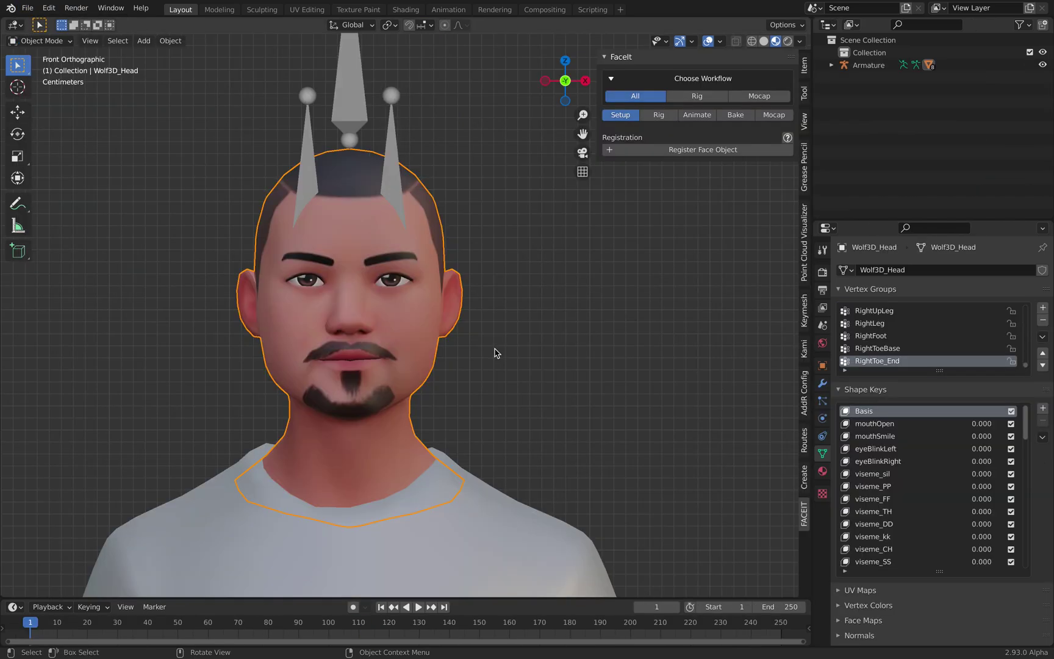
- Deselect everything, pan the view up, and select the Wolf3D_Head mesh
click(494, 353)
scroll(470, 317, down, 1)
shift+middle_drag(397, 278, 488, 212)
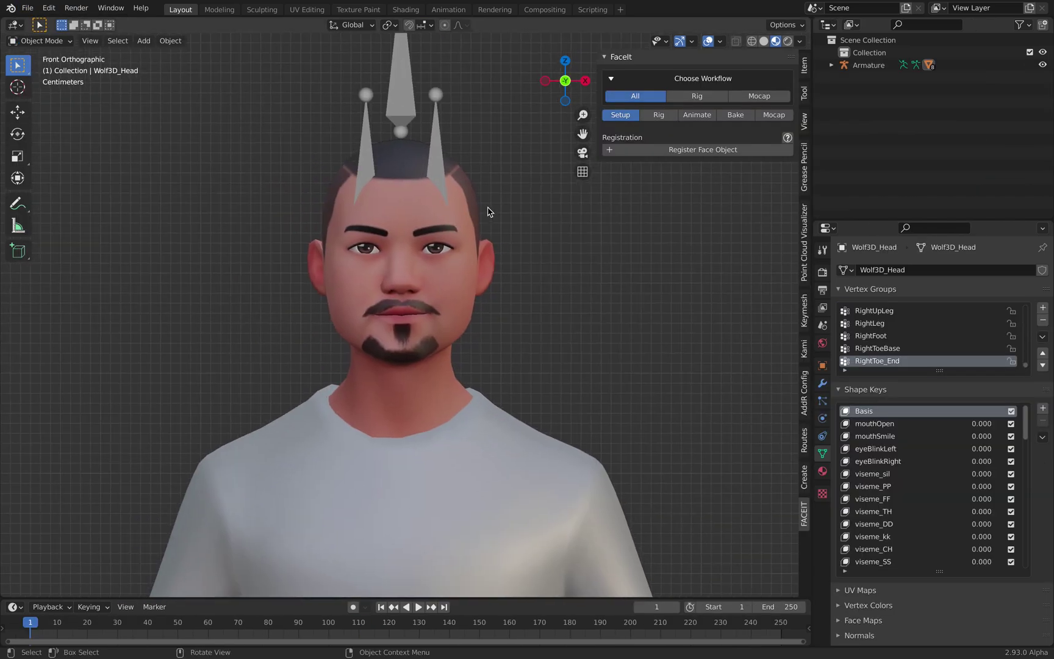
click(470, 218)
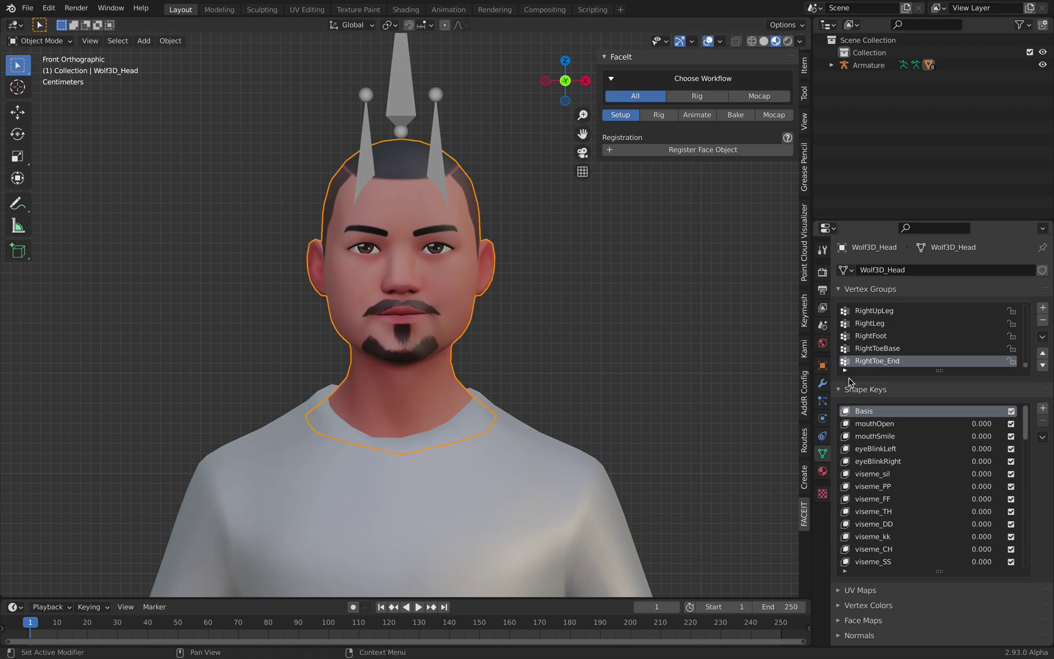
mouse_move(1024, 435)
mouse_down()
mouse_move(1028, 560)
mouse_move(1025, 427)
mouse_up()
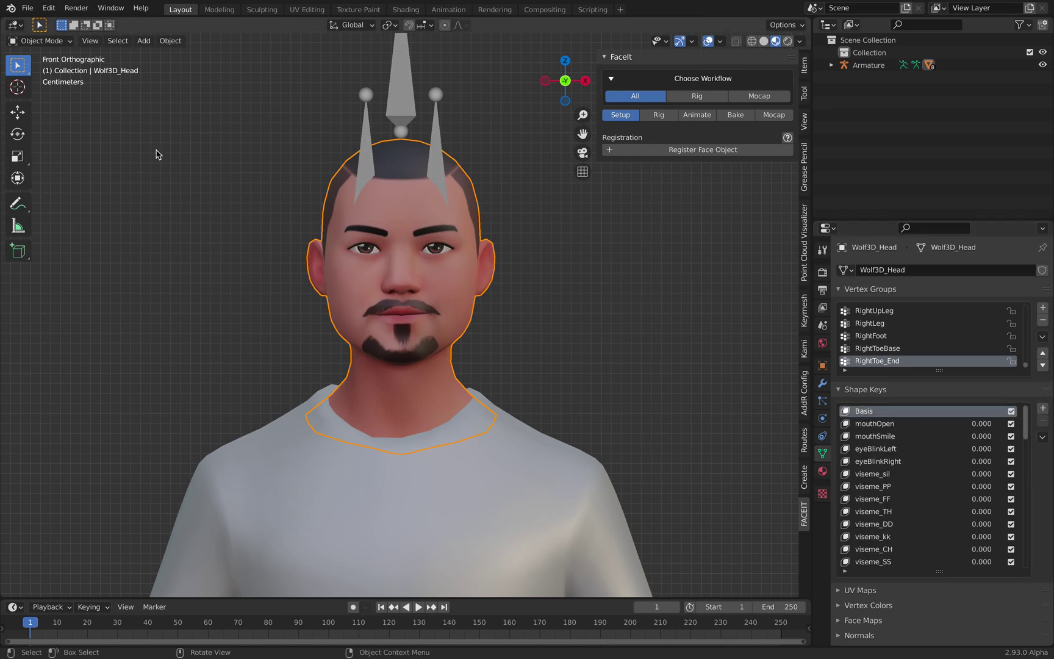
click(27, 8)
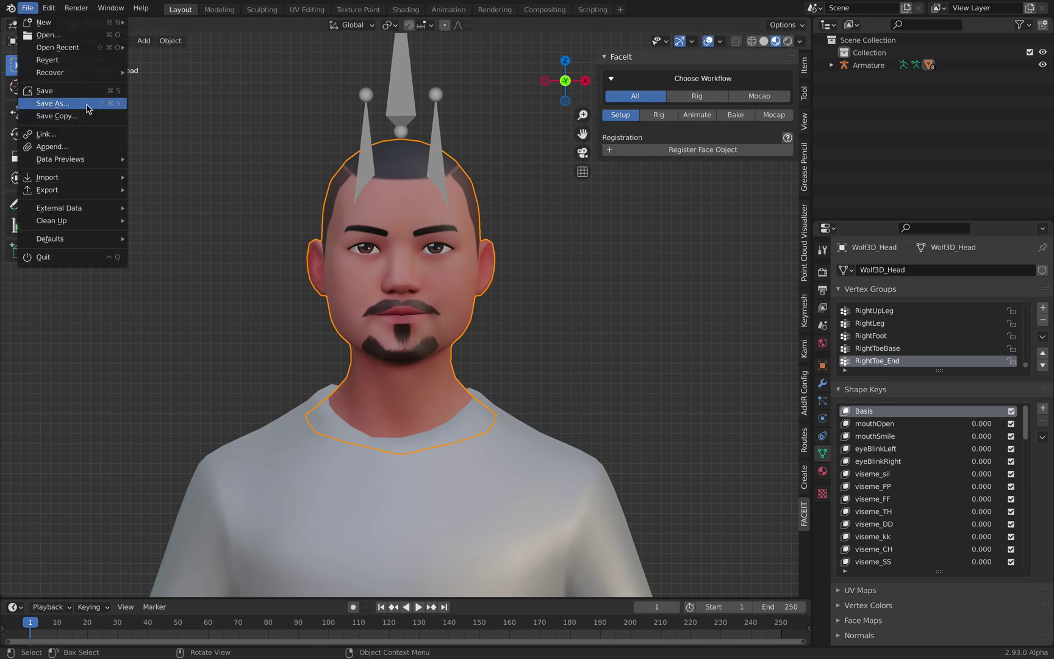
- Save the project to the Desktop as livFaceIt_demo_001.blend
key(ctrl+shift+s)
click(389, 609)
click(360, 612)
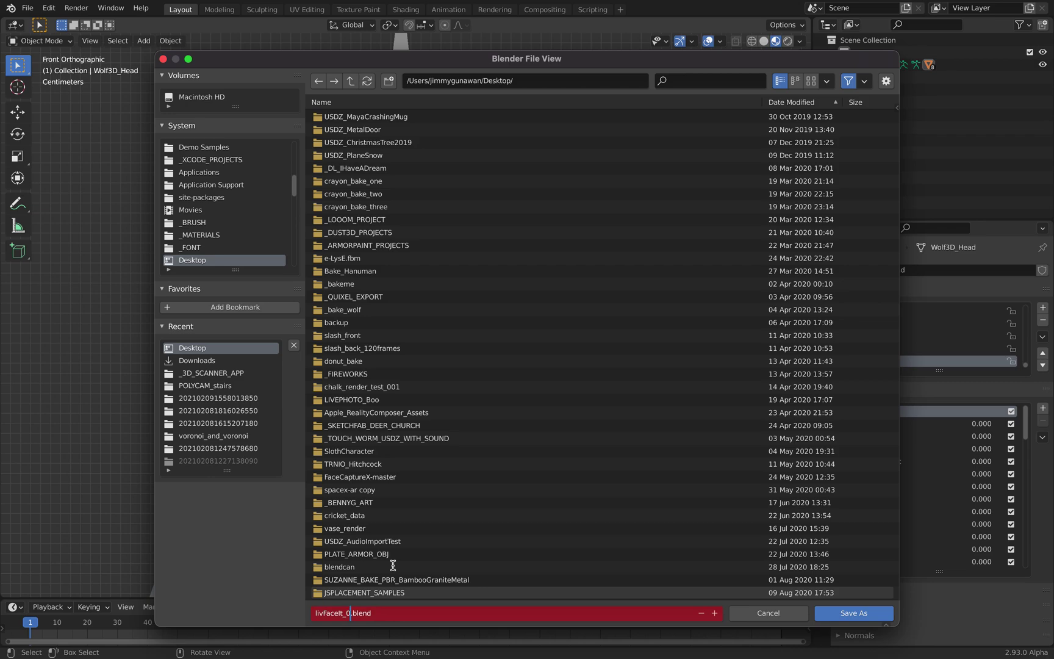
text(demo_001)
click(851, 613)
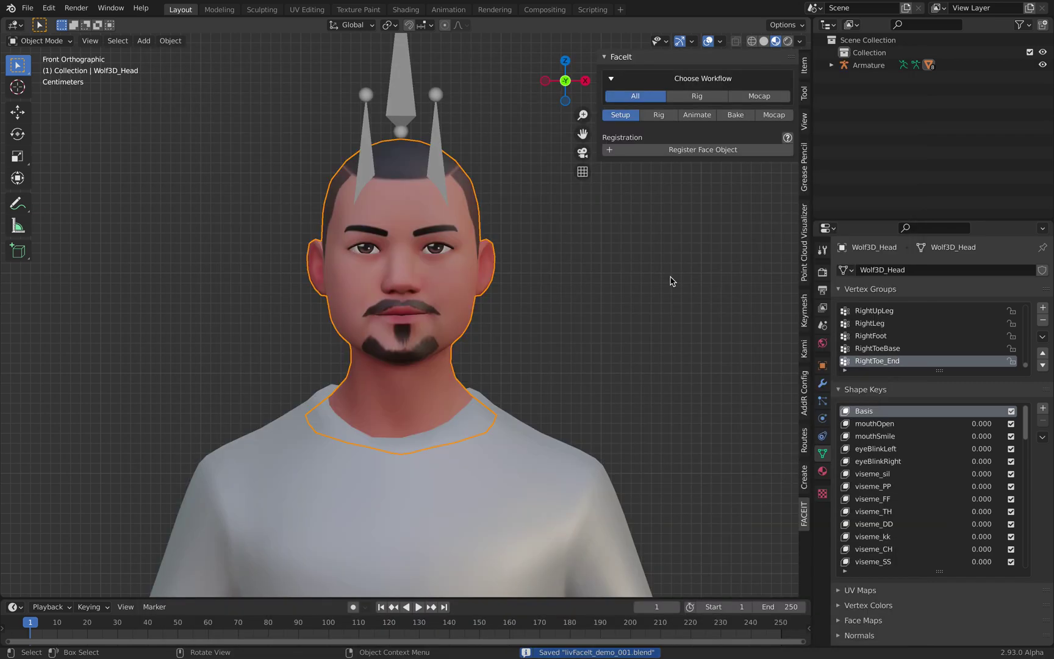
key(ctrl+Left)
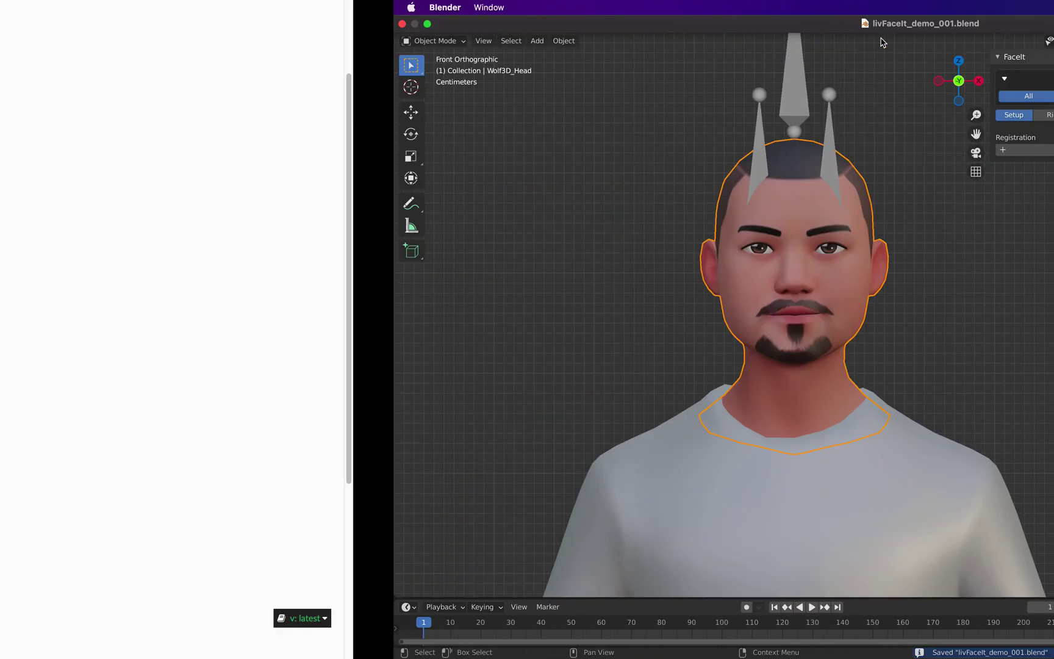
scroll(622, 239, up, 4)
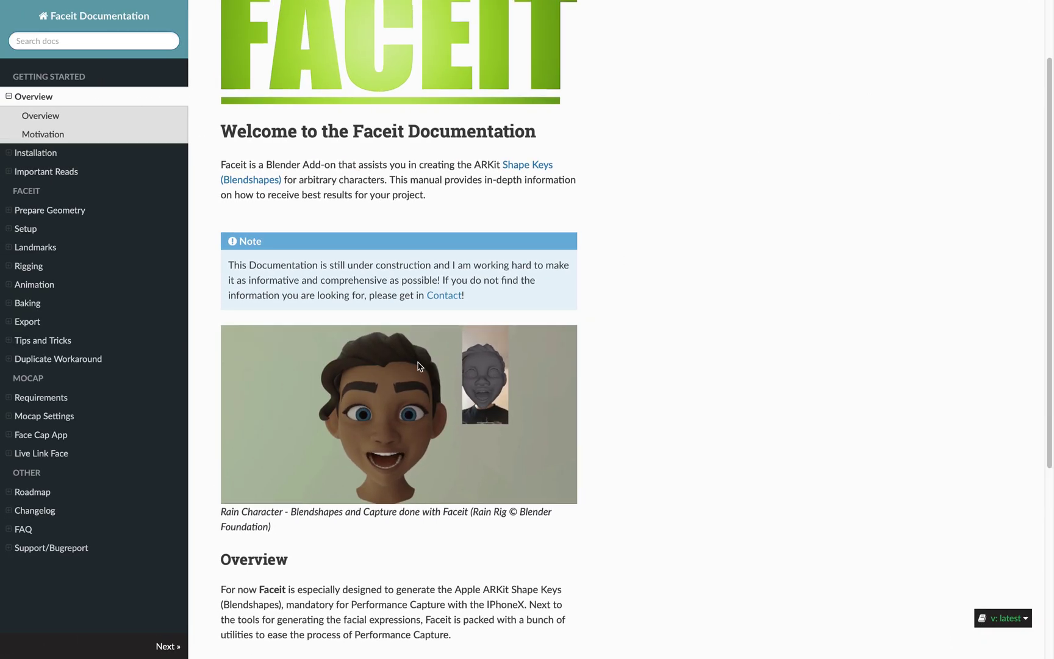
scroll(439, 305, down, 10)
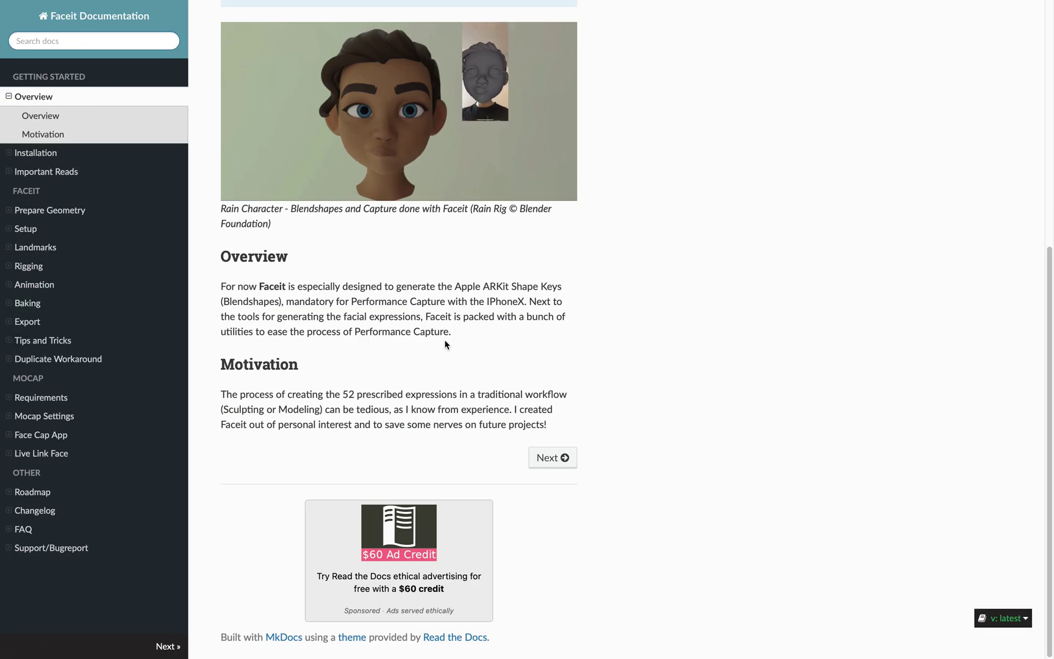
scroll(452, 341, up, 3)
scroll(549, 378, down, 2)
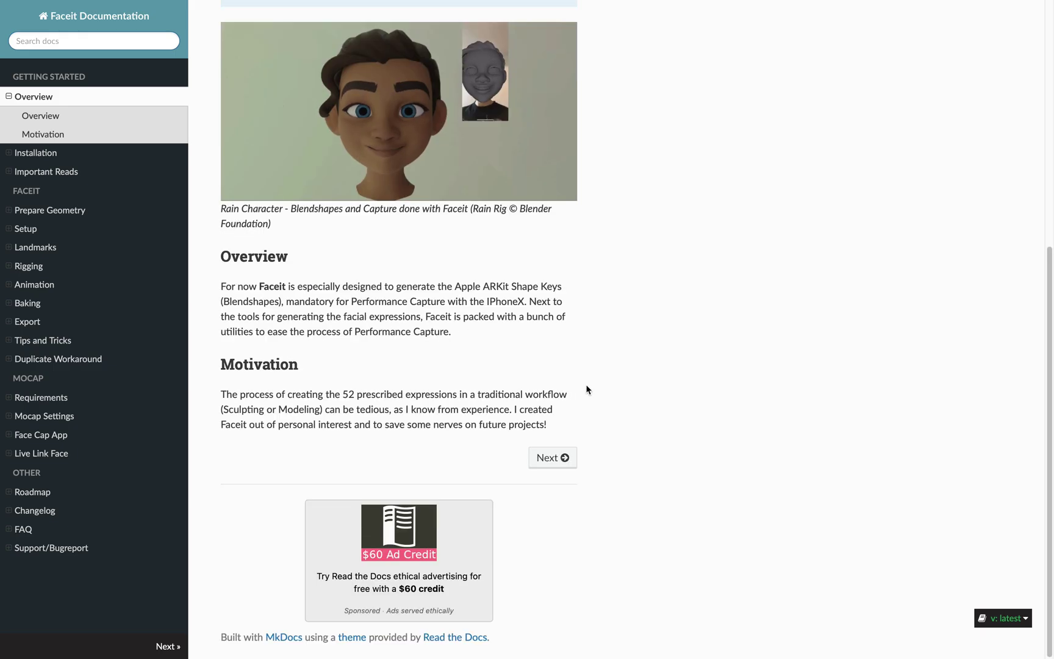
scroll(587, 366, up, 6)
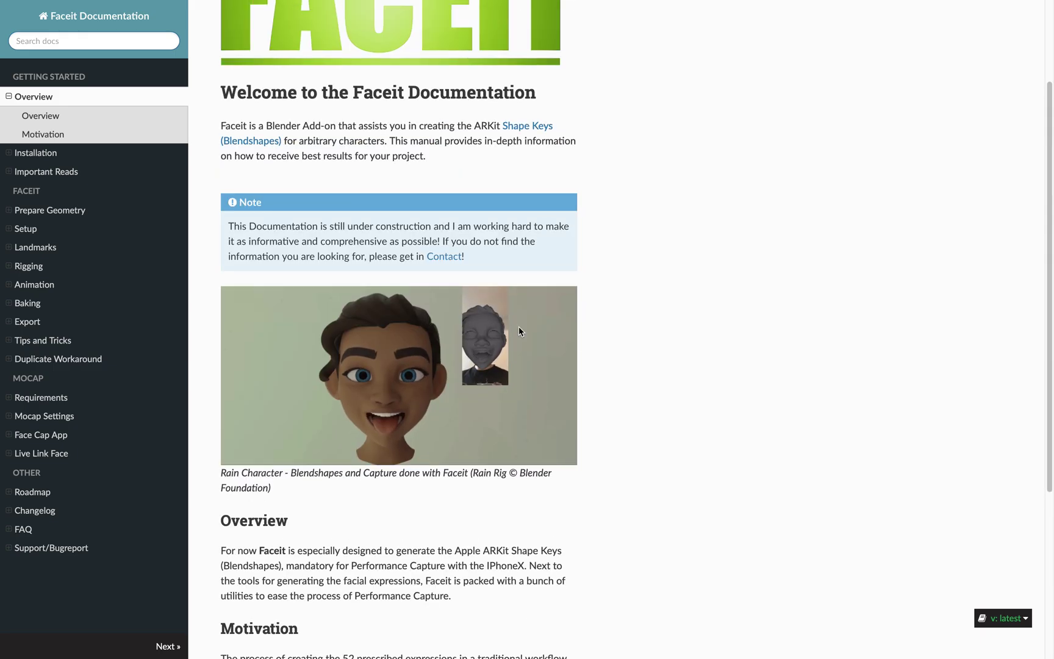
key(ctrl+Right)
scroll(538, 326, up, 3)
scroll(523, 305, up, 1)
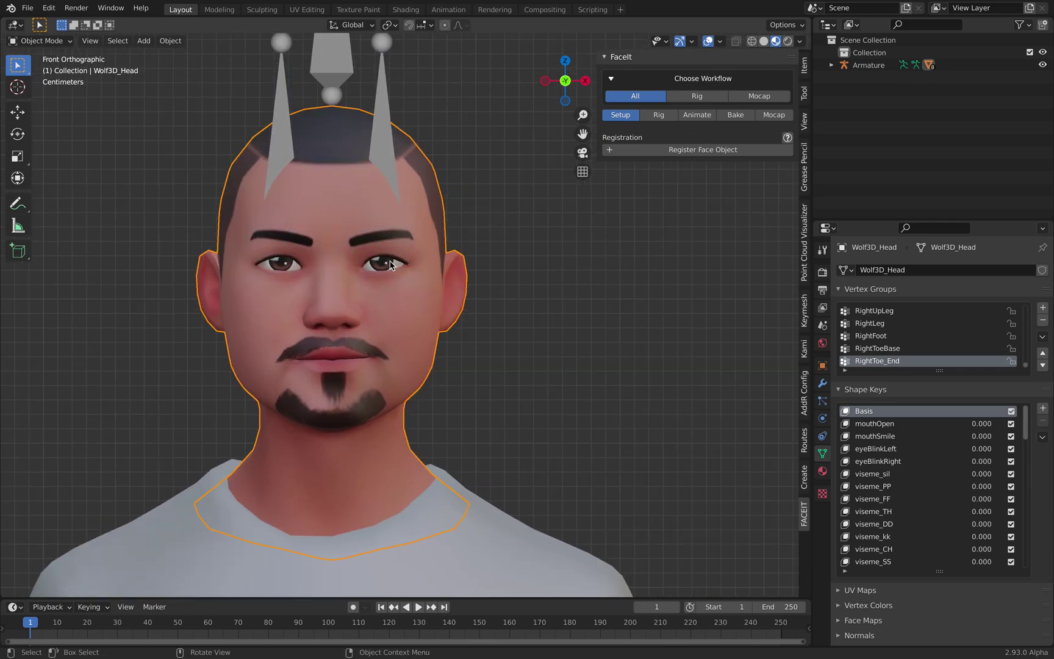
- Join the EyeLeft and EyeRight objects into the Wolf3D_Head mesh
click(831, 65)
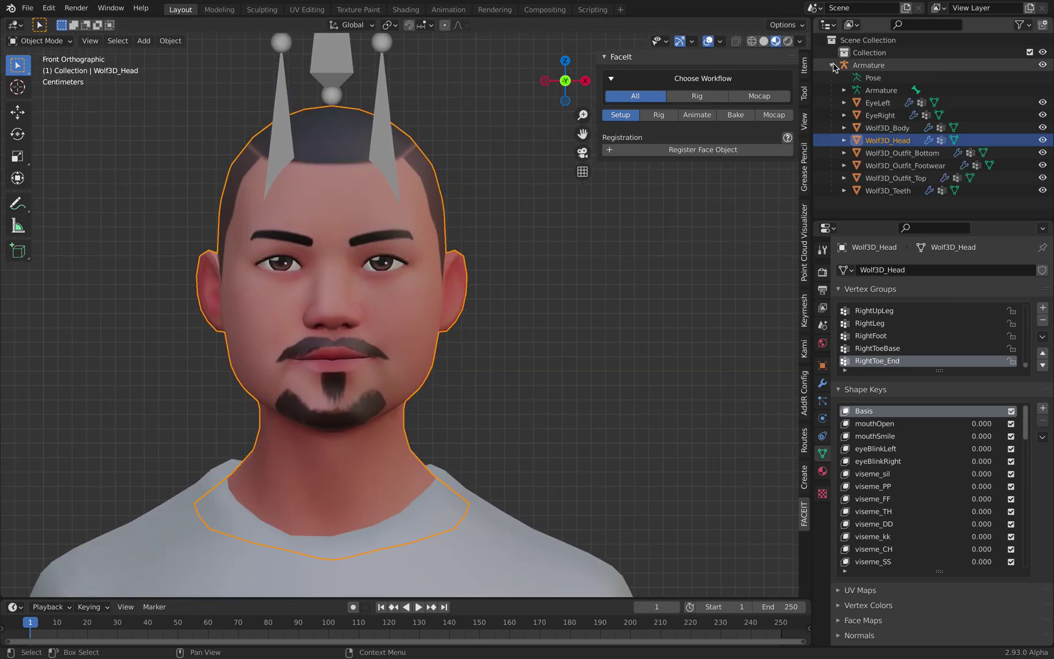
click(890, 130)
click(891, 136)
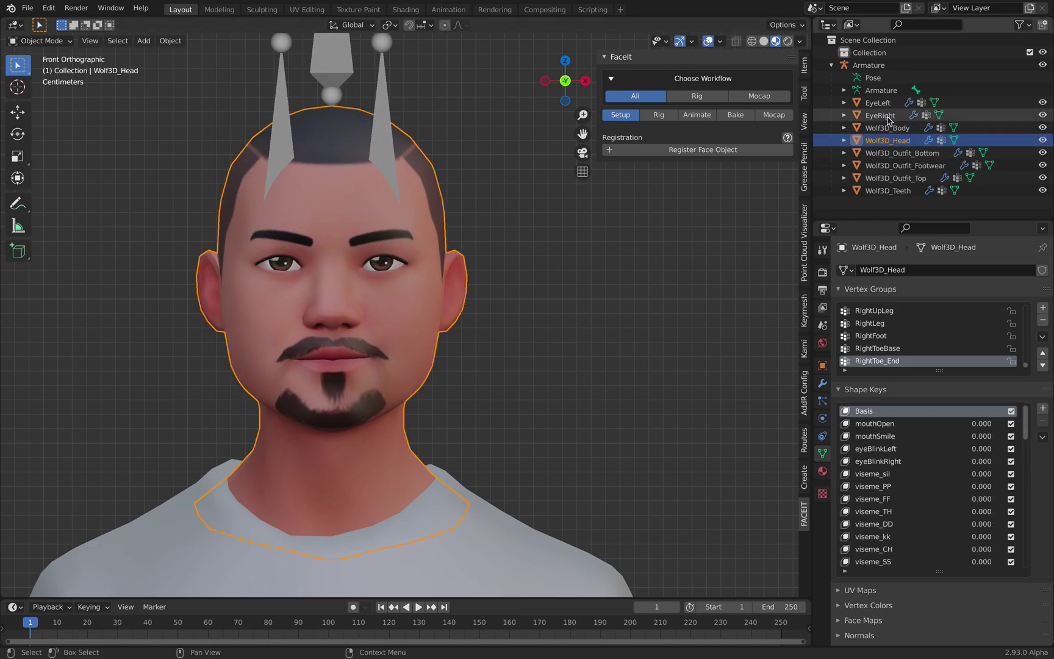
click(888, 117)
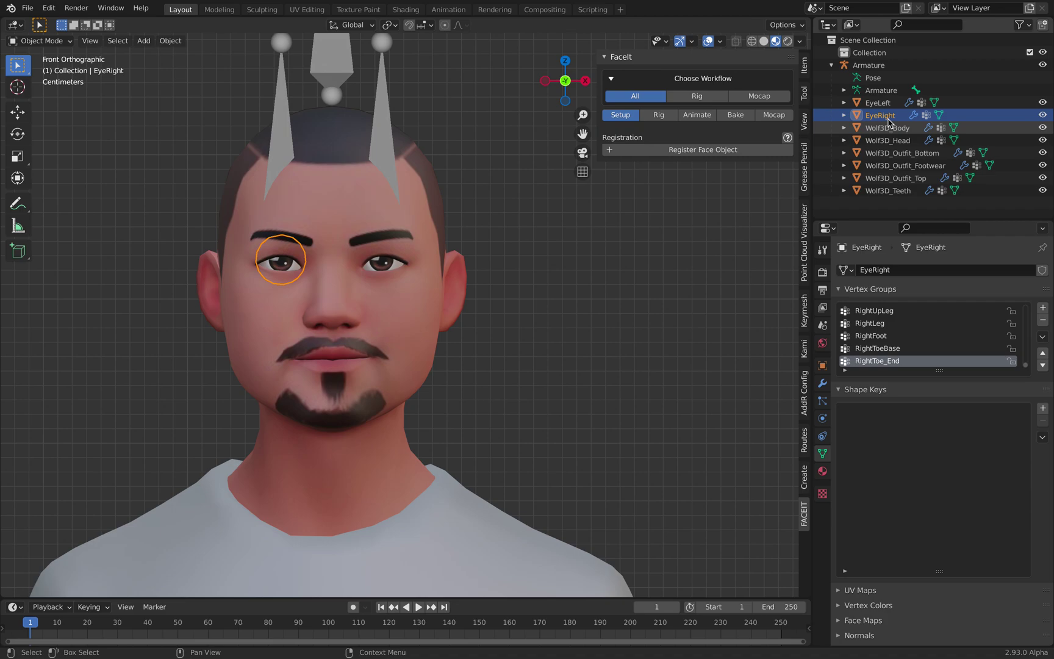
ctrl+click(884, 105)
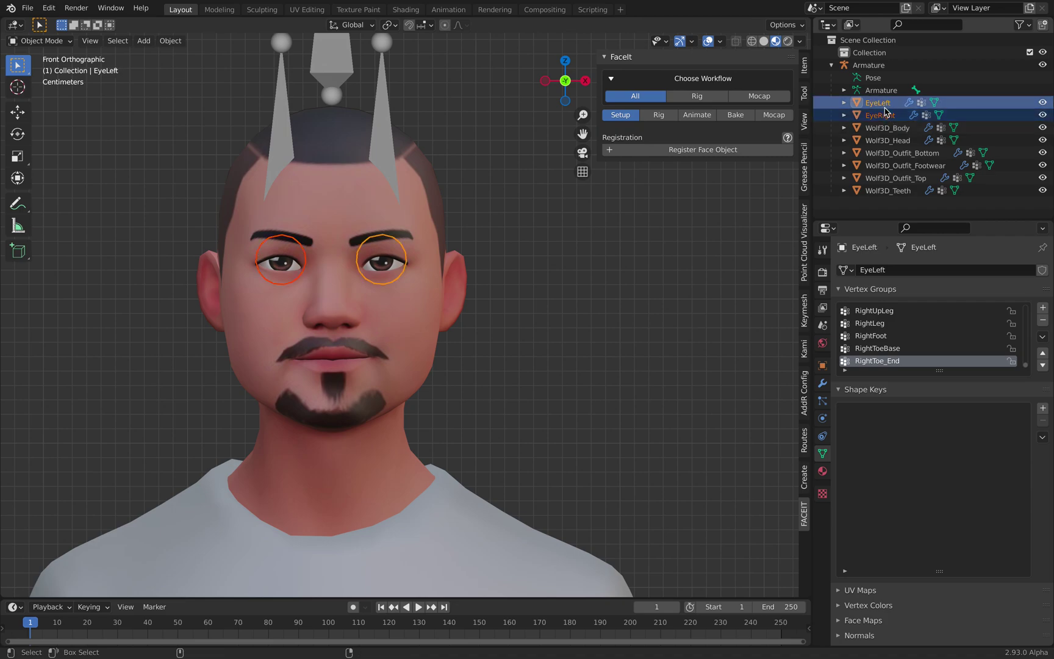
ctrl+click(890, 141)
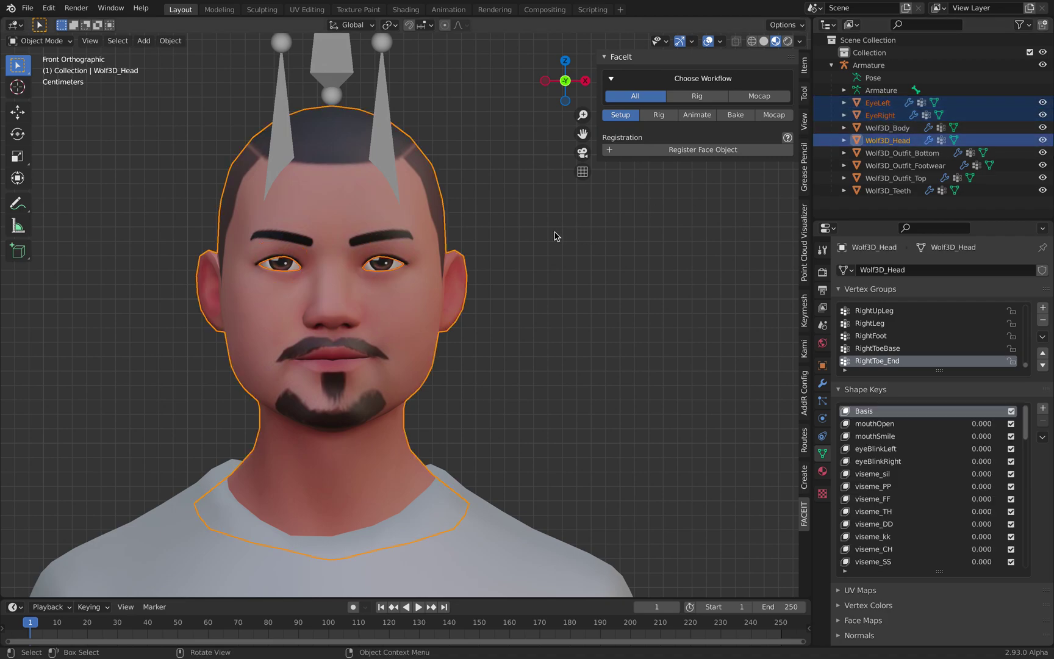
key(ctrl+j)
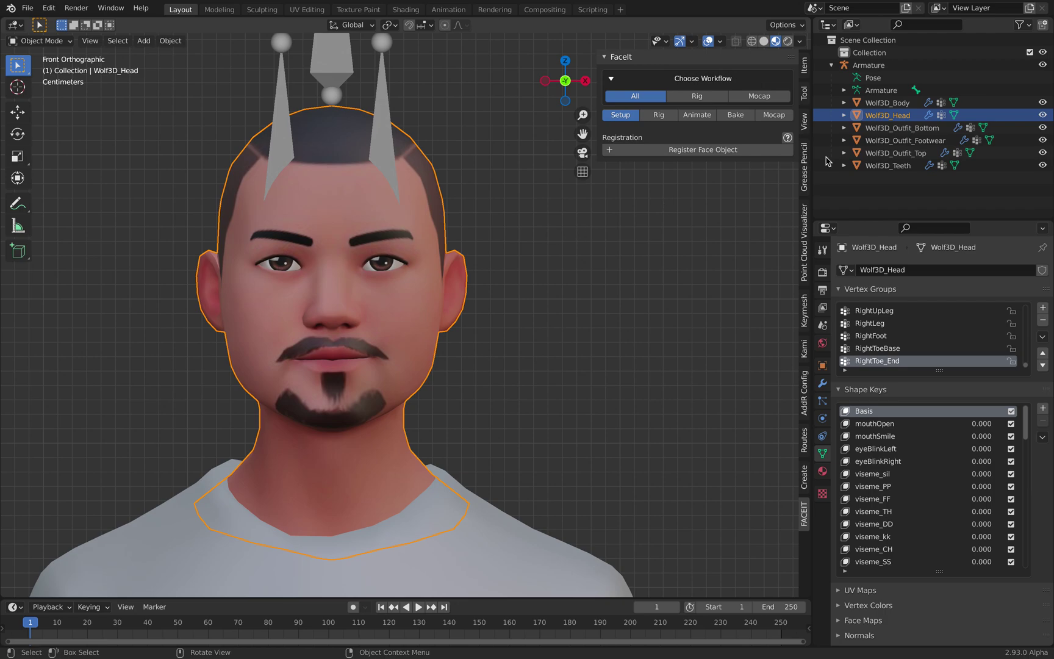
- Join the head with Wolf3D_Teeth and rename the merged object Wolf3D_Head
ctrl+click(888, 166)
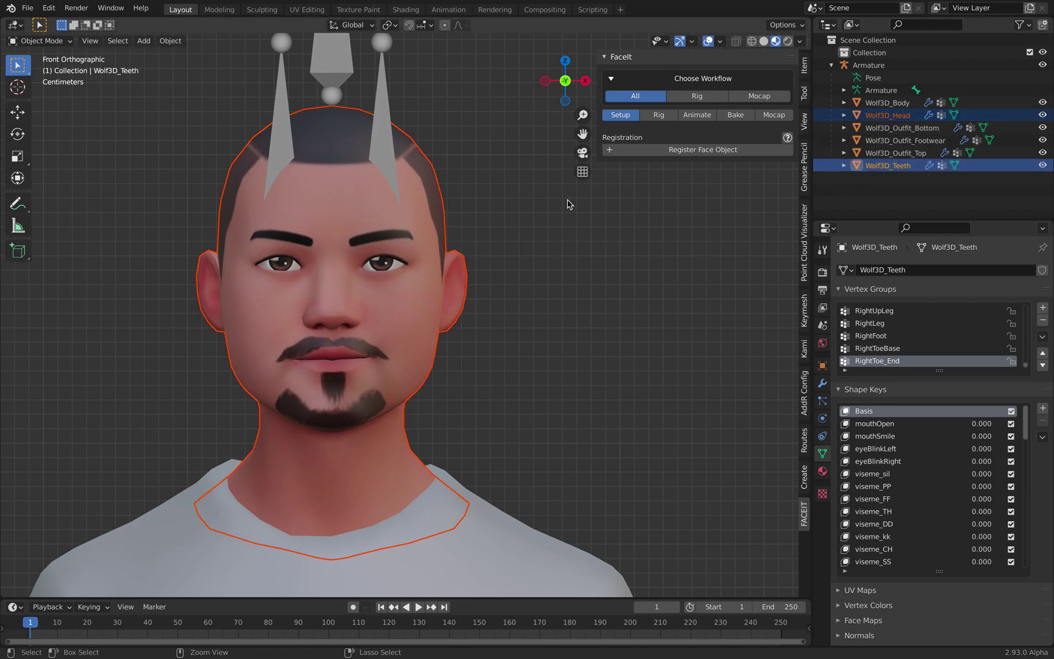
key(ctrl+j)
double_click(900, 152)
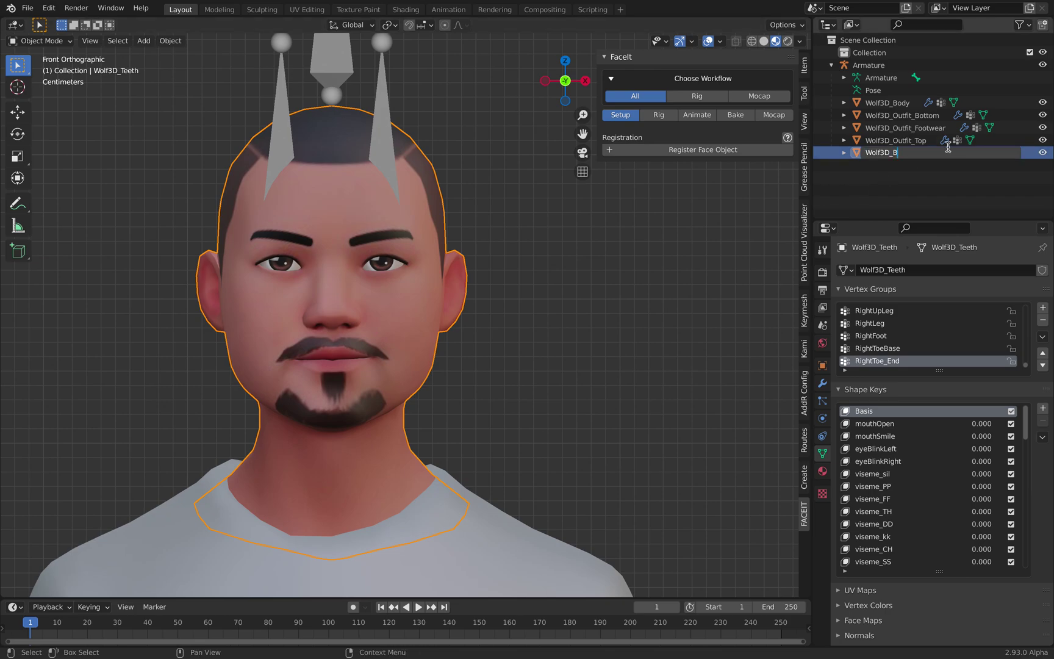
text(Wolf3D_Head)
key(Return)
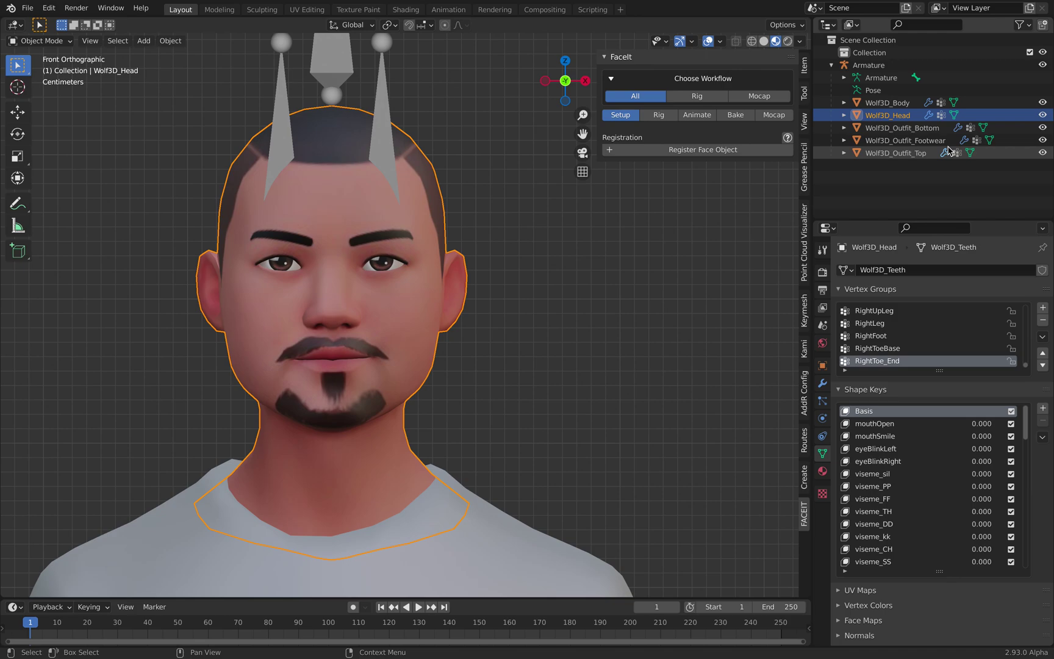
- Save the project and register Wolf3D_Head as the main Faceit face object
key(g)
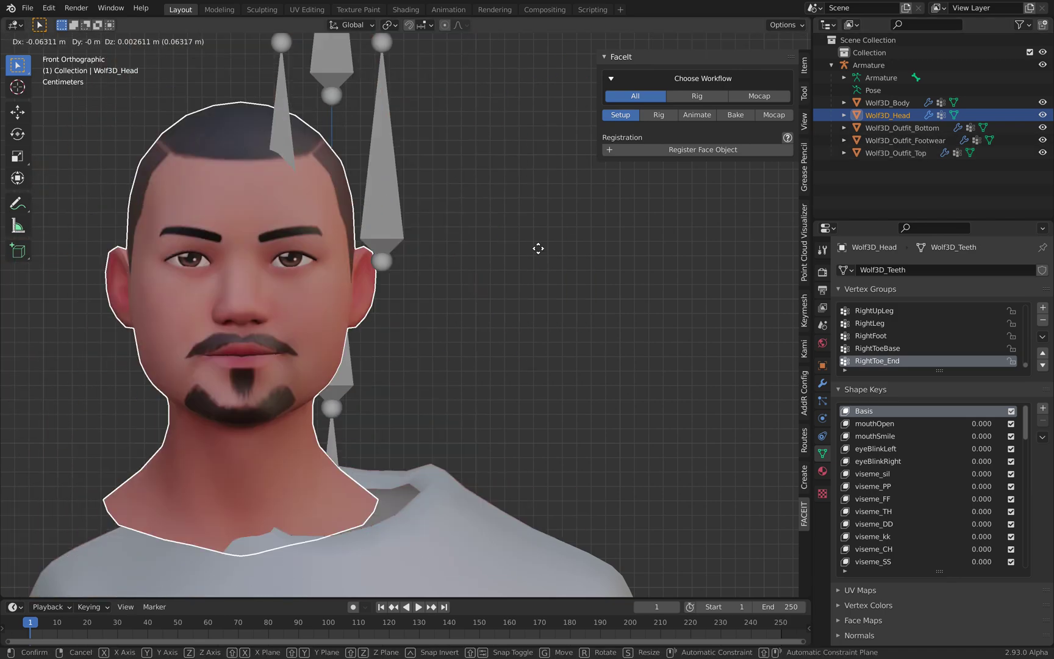
right_click(510, 248)
scroll(512, 251, down, 1)
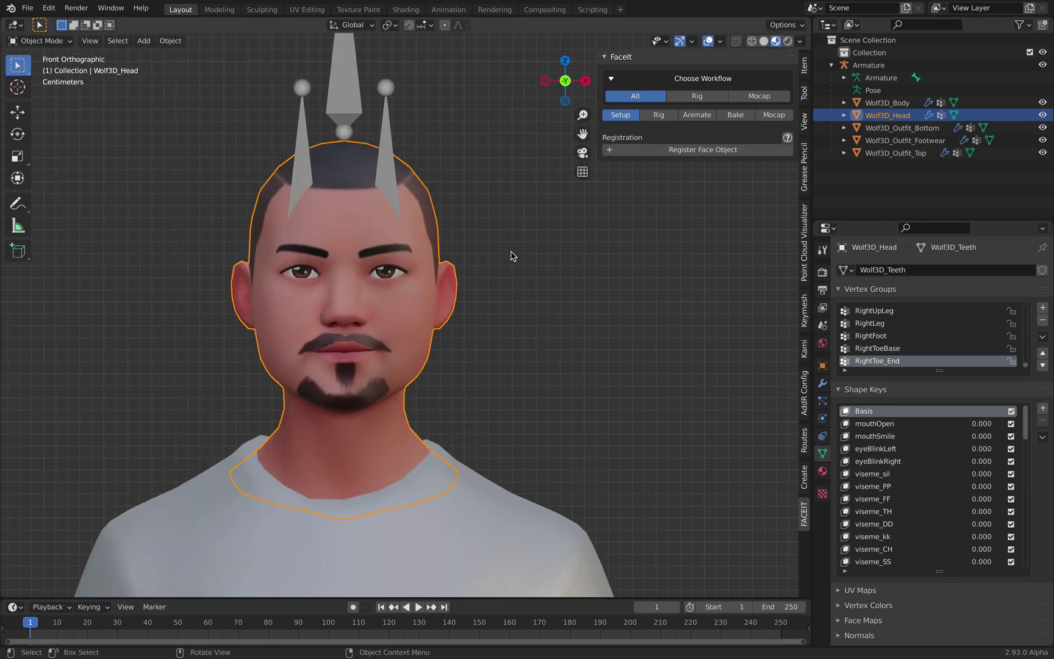
key(ctrl+s)
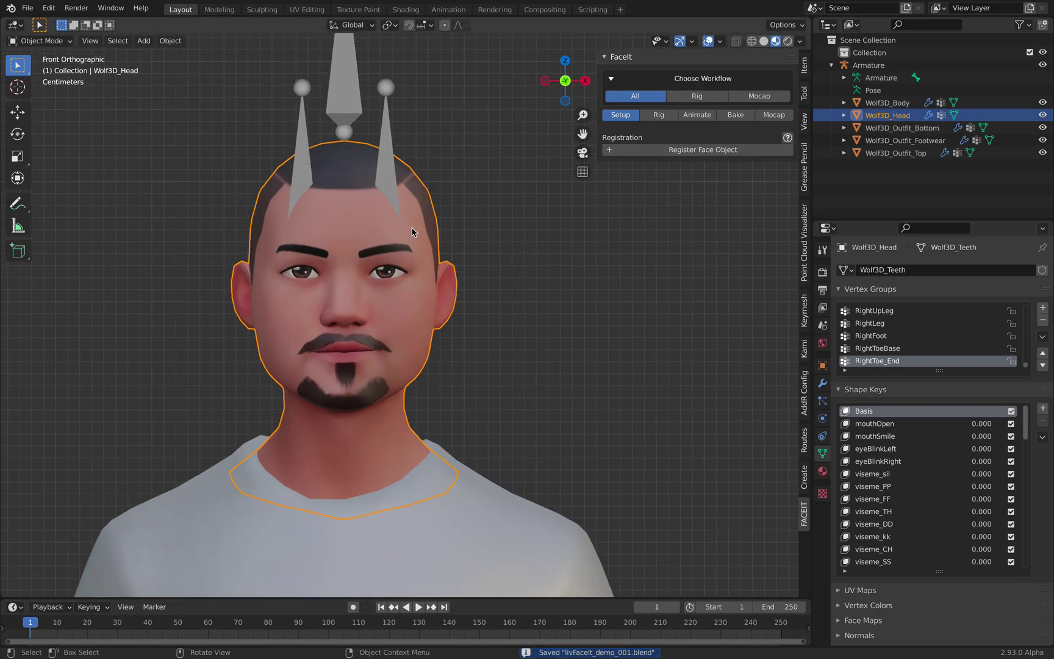
click(671, 150)
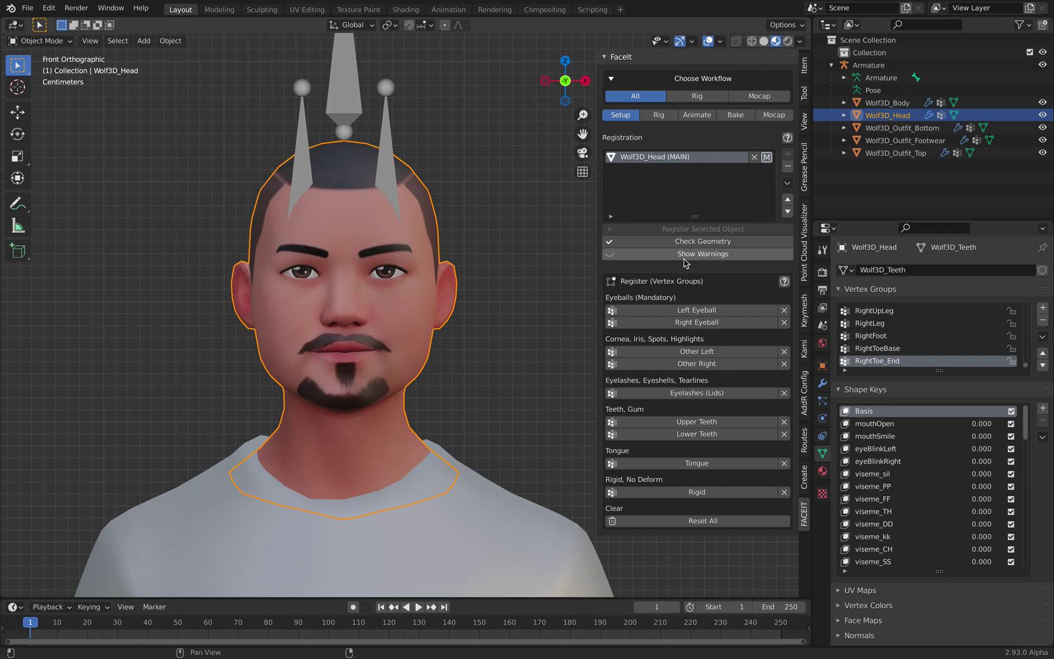
- Zoom in and out on the registered Wolf3D_Head, then enter Edit Mode
scroll(458, 279, up, 2)
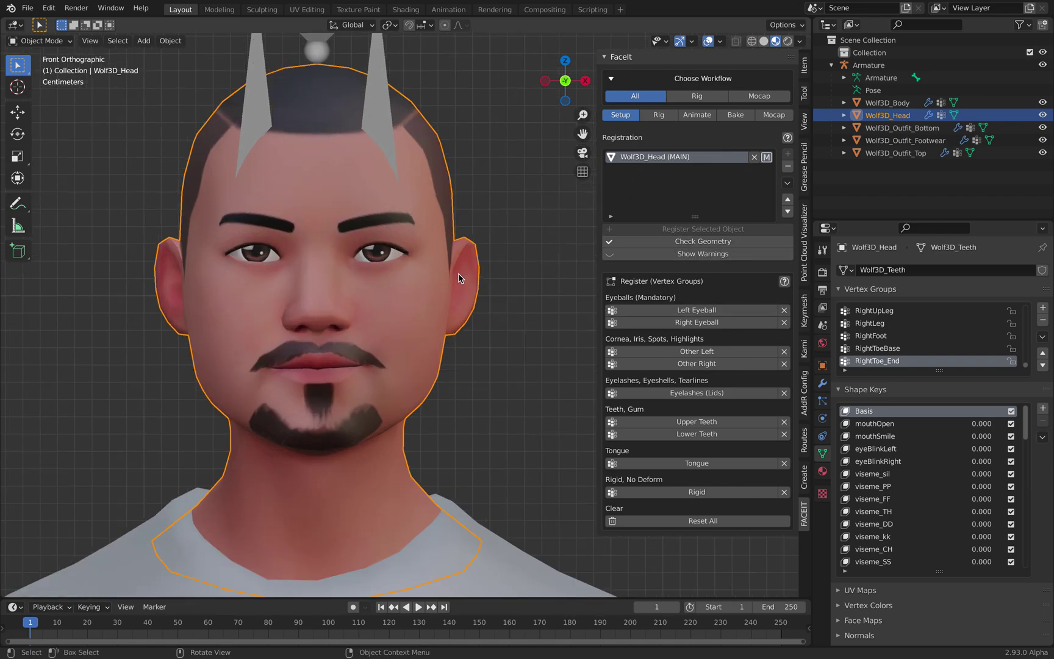
scroll(459, 279, down, 1)
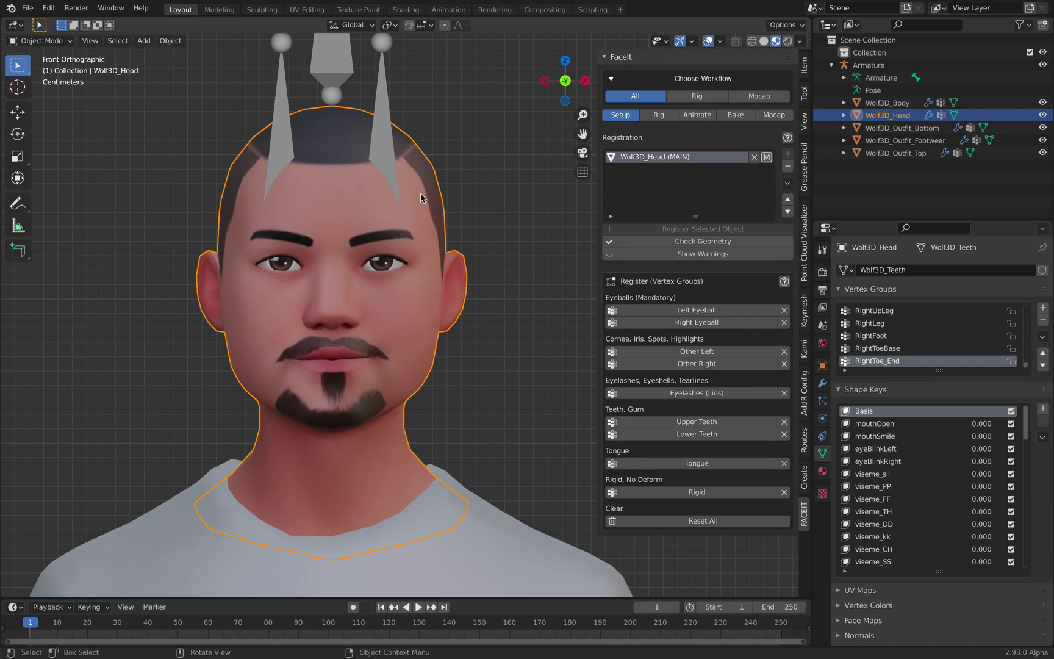
key(Tab)
key(Tab)
key(Tab)
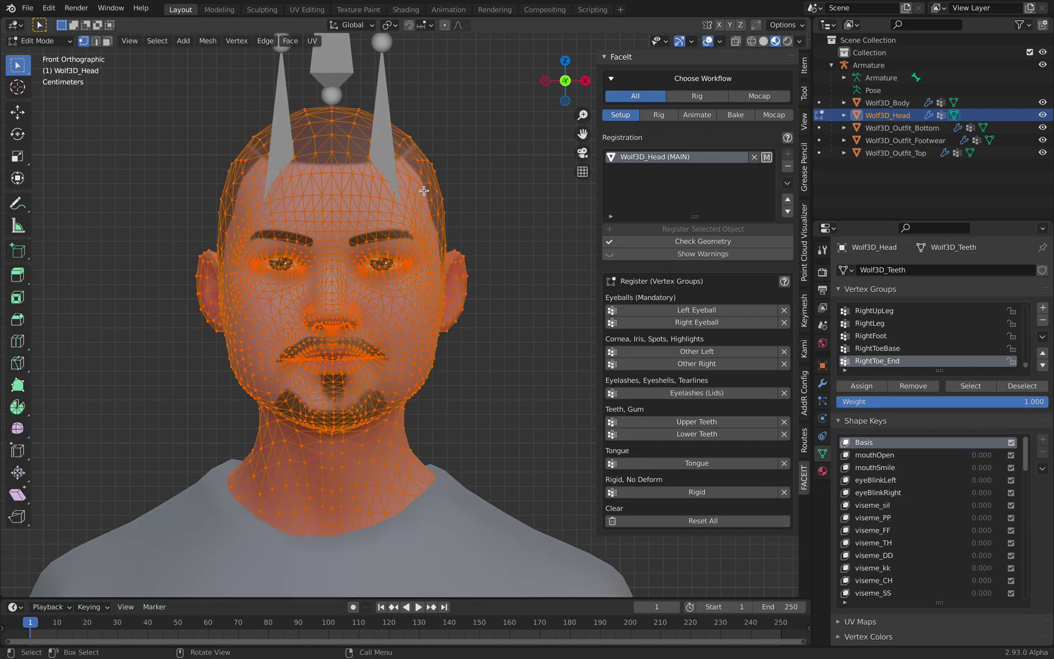
- Select the connected head skin and hide it to expose the eyes and teeth
click(436, 198)
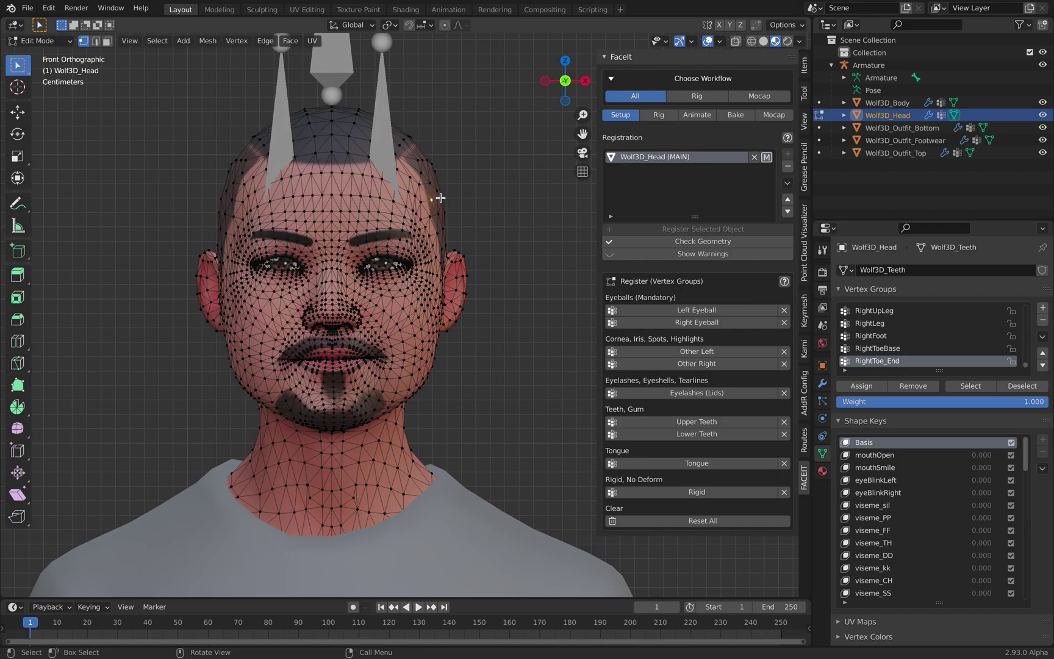
key(ctrl+l)
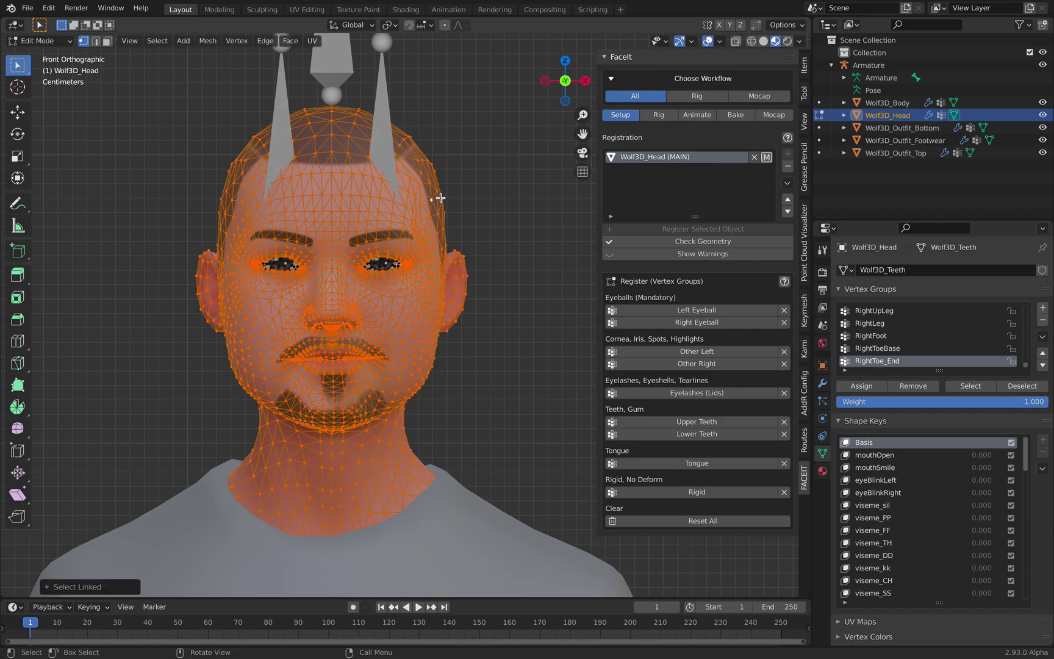
key(h)
scroll(405, 253, up, 2)
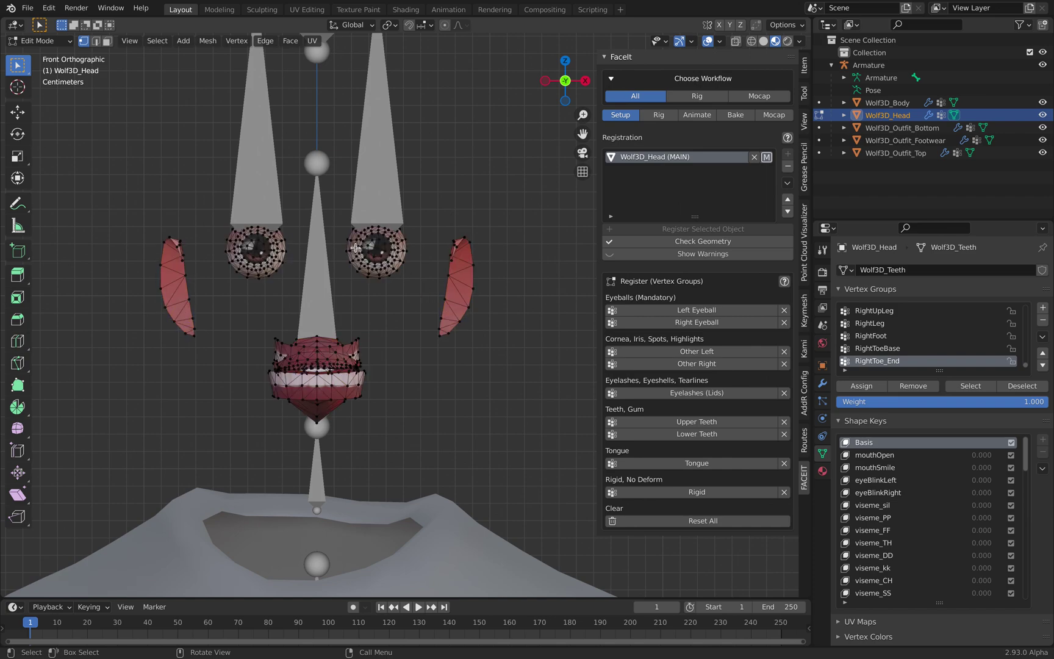
- Turn on X-ray and assign the screen-right eyeball as Faceit's Left Eyeball
click(735, 41)
drag(345, 242, 415, 288)
key(ctrl+l)
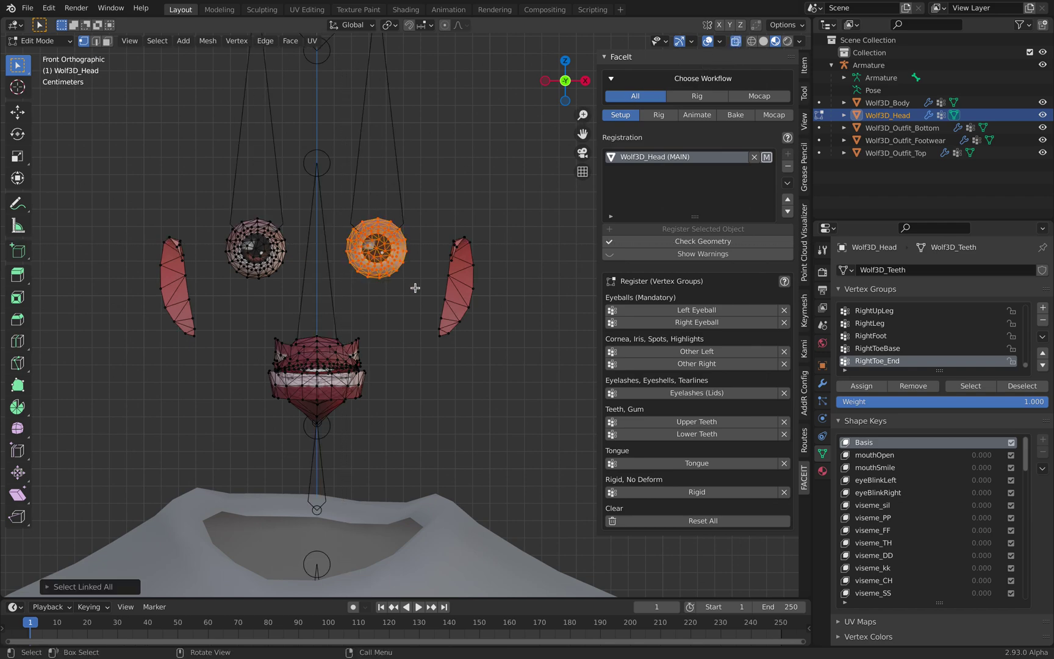
click(659, 312)
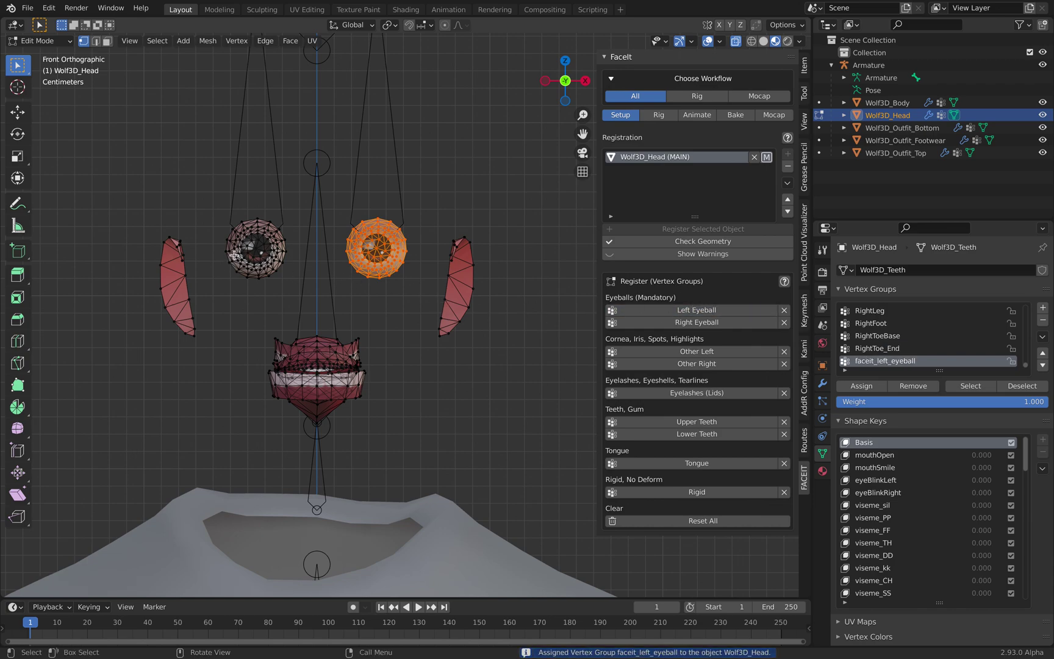
- Assign the screen-left eyeball as Faceit's Right Eyeball, then view the mouth parts
key(a)
key(a)
key(b)
drag(224, 247, 278, 286)
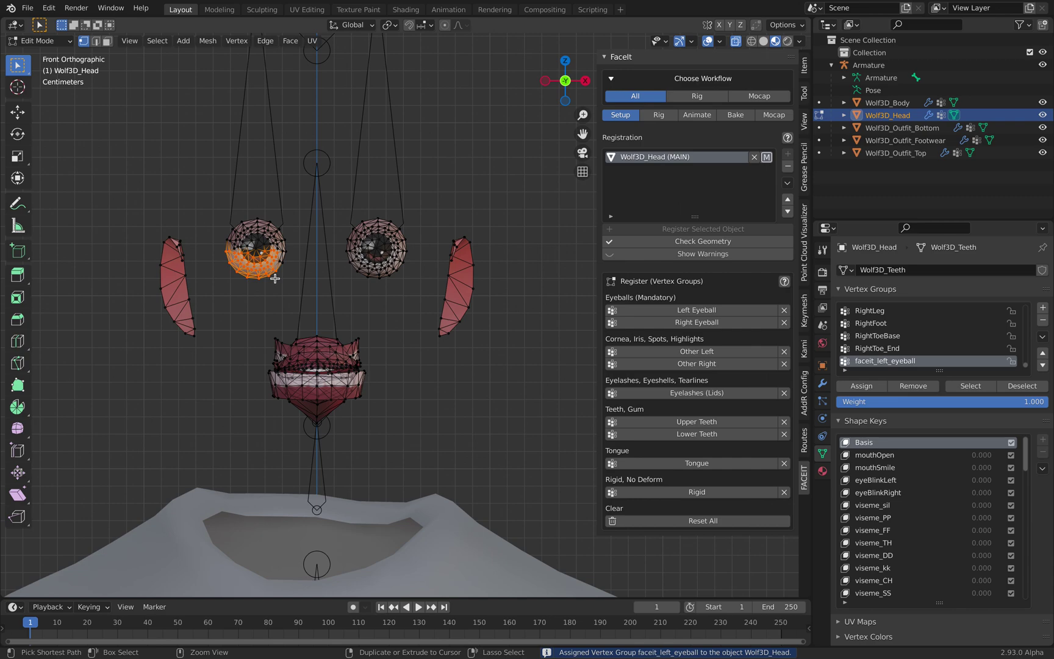
key(ctrl+l)
click(695, 322)
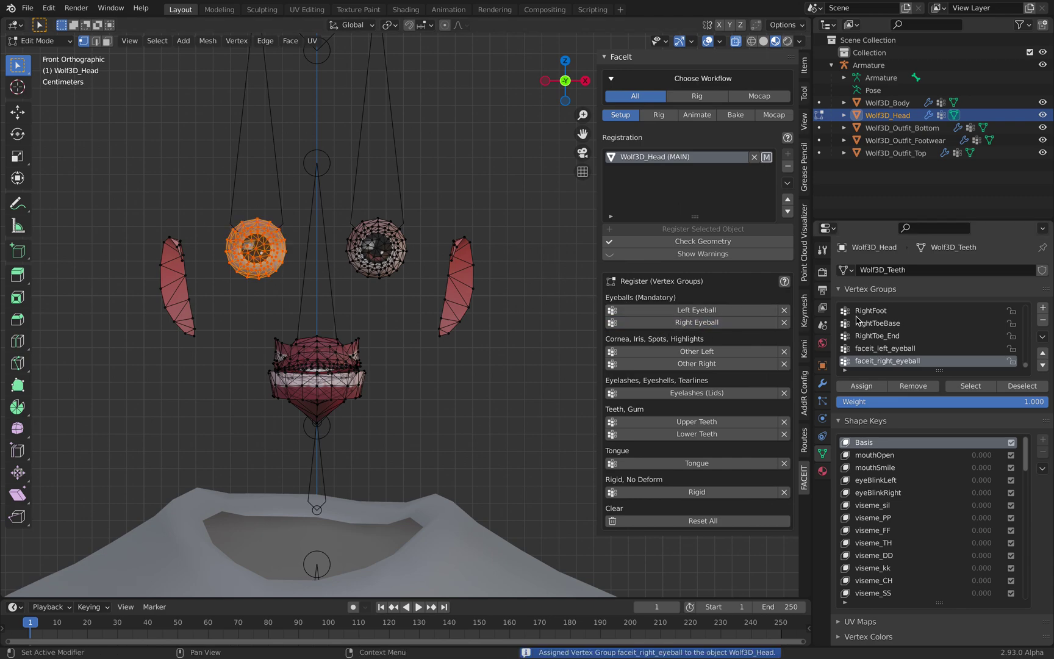
key(a)
key(a)
middle_drag(347, 350, 243, 352)
shift+middle_drag(242, 352, 309, 311)
- Assign the first connected teeth meshes to the Upper Teeth and Lower Teeth groups
key(ctrl+l)
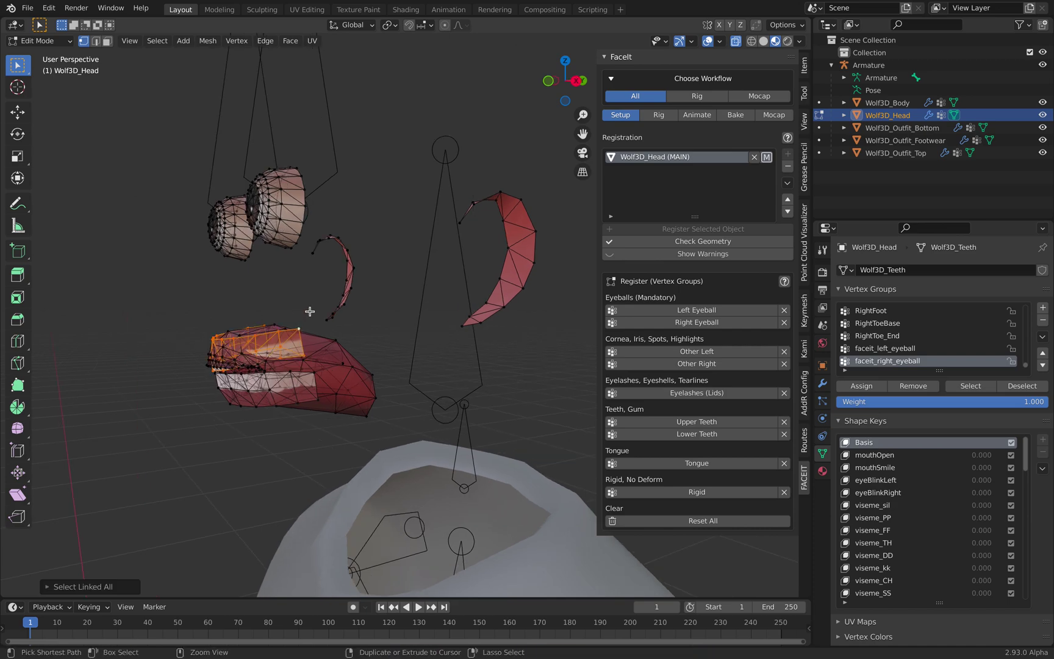
click(650, 425)
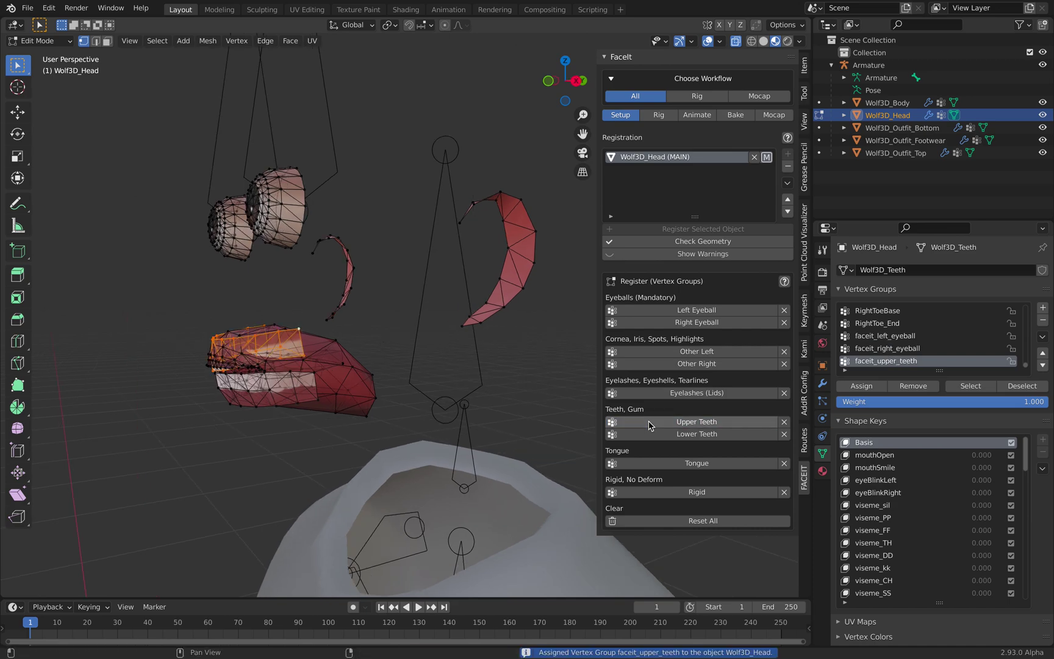
click(330, 398)
key(ctrl+l)
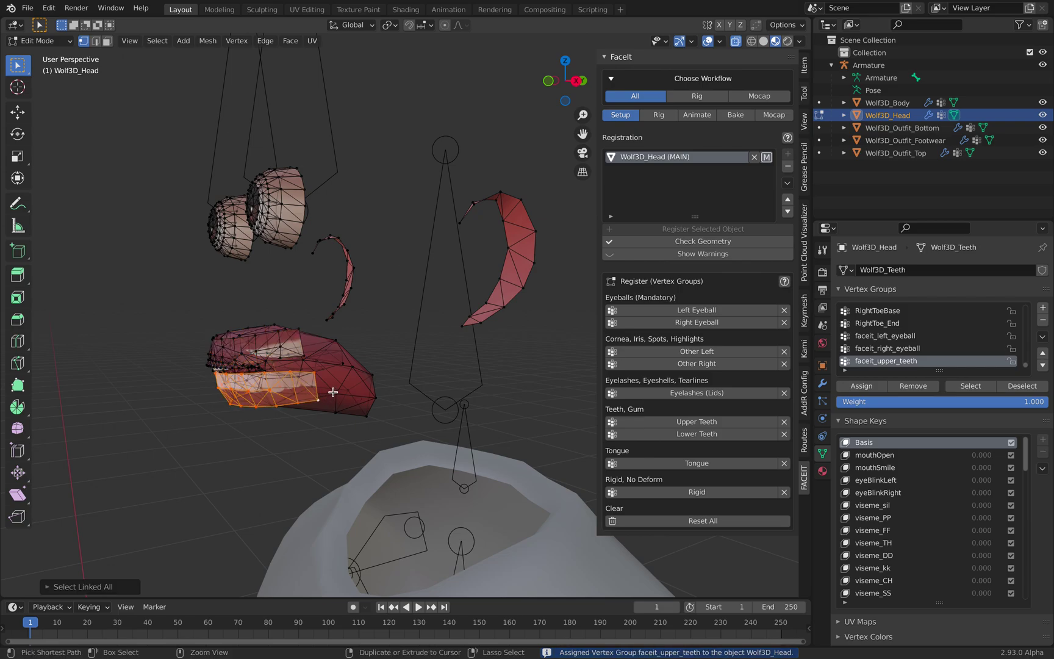
click(671, 435)
- Hide the lower teeth and a nearby part, then add the remaining teeth part to Upper Teeth
middle_drag(341, 384, 321, 370)
key(h)
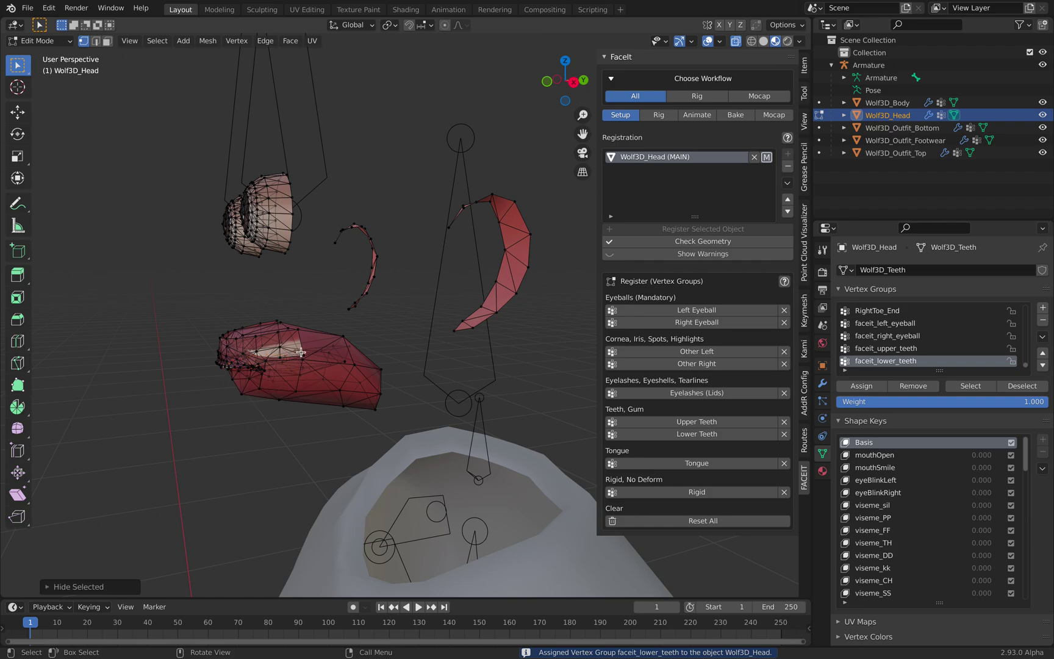
key(ctrl+l)
key(h)
middle_drag(306, 355, 238, 372)
click(316, 307)
scroll(316, 318, up, 2)
mouse_move(308, 329)
shift+middle_down()
mouse_move(315, 301)
mouse_move(306, 315)
shift+middle_up()
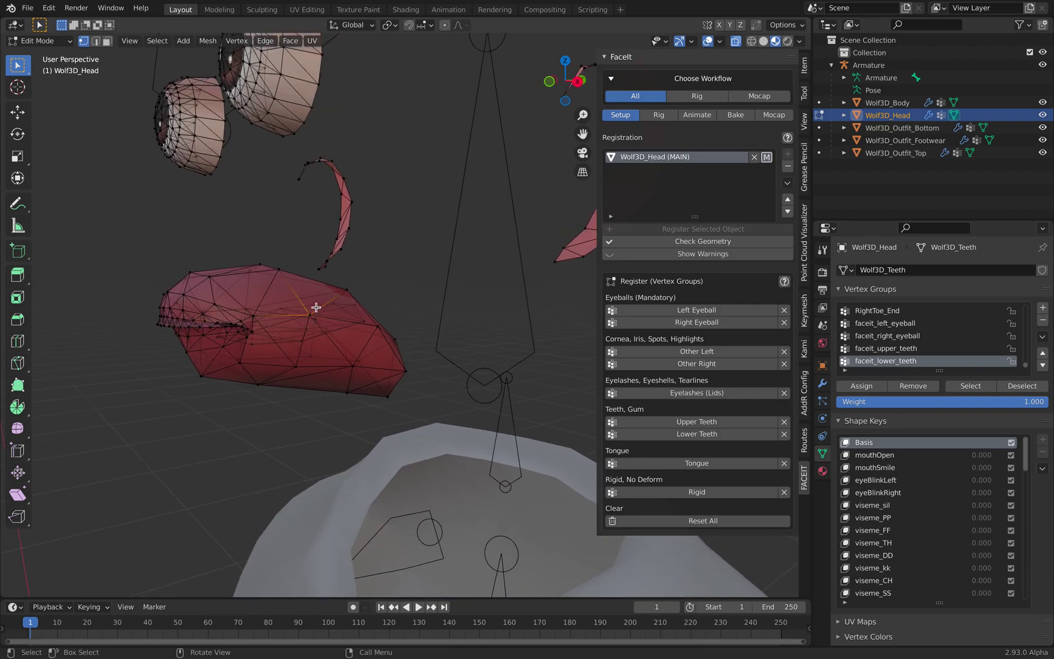
key(ctrl+l)
middle_drag(313, 306, 362, 293)
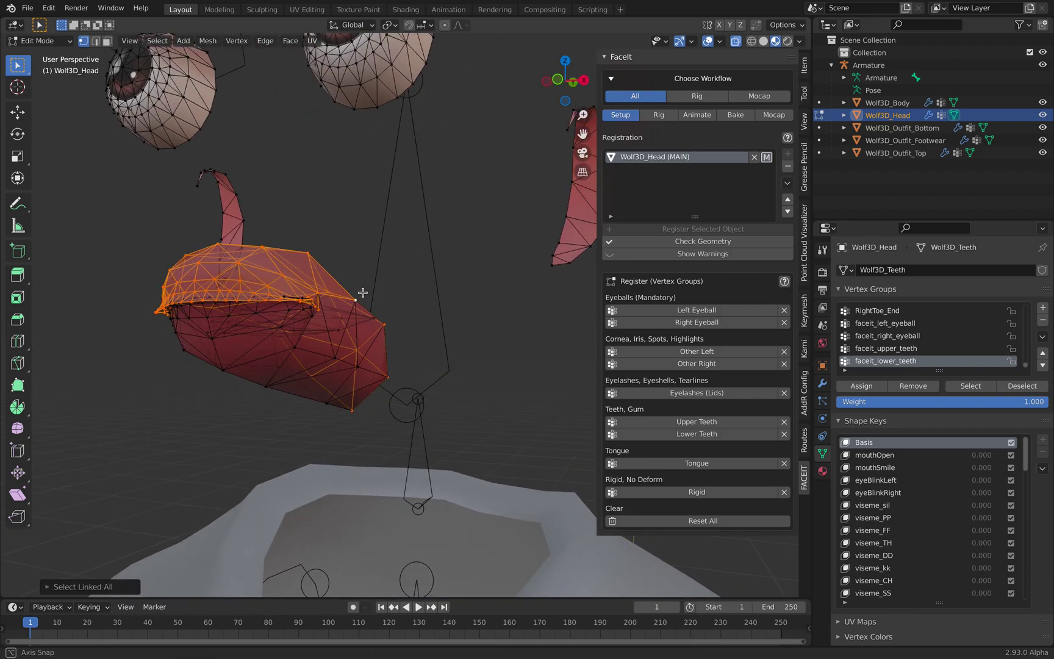
click(680, 422)
middle_drag(428, 369, 302, 345)
- Assign the other teeth mesh to Lower Teeth and the tongue mesh to Tongue
click(305, 346)
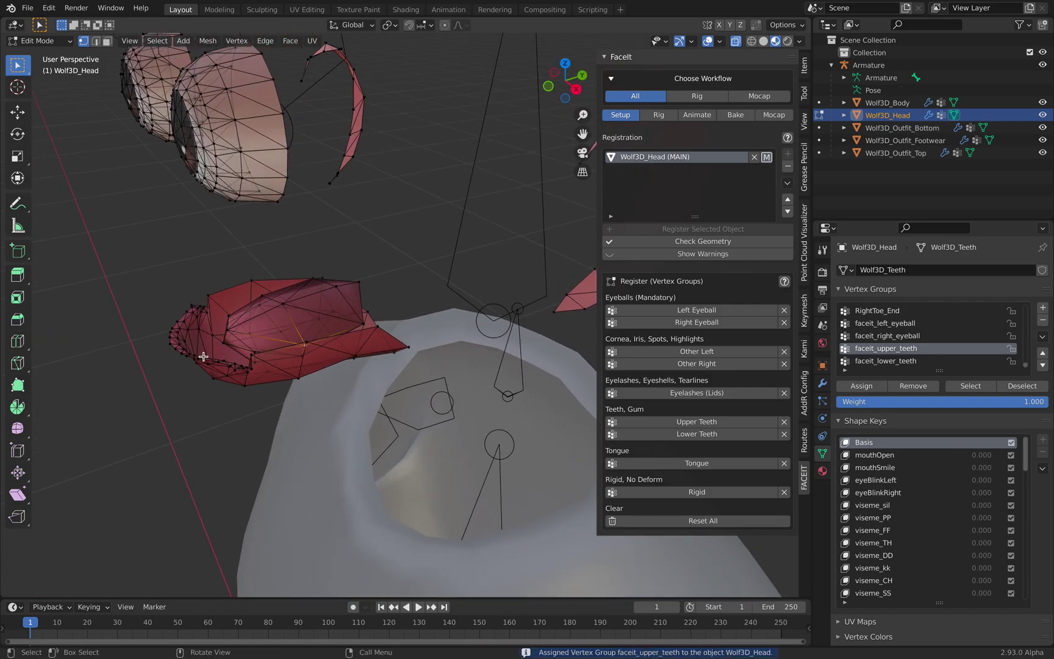
key(ctrl+l)
middle_drag(213, 357, 688, 408)
click(687, 434)
middle_drag(391, 324, 337, 300)
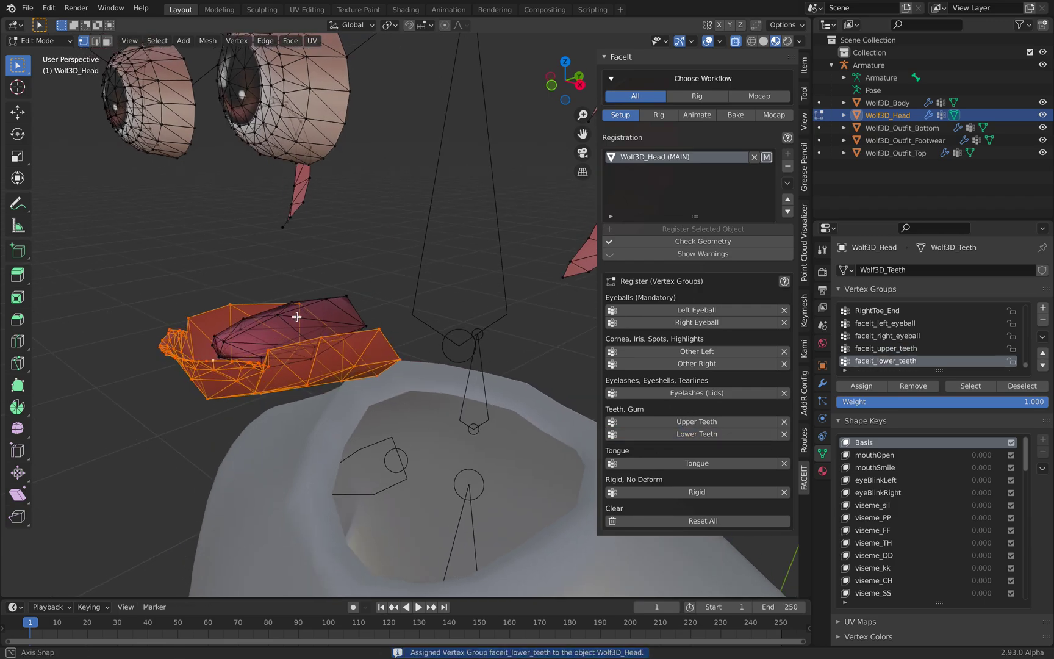
click(339, 297)
key(ctrl+l)
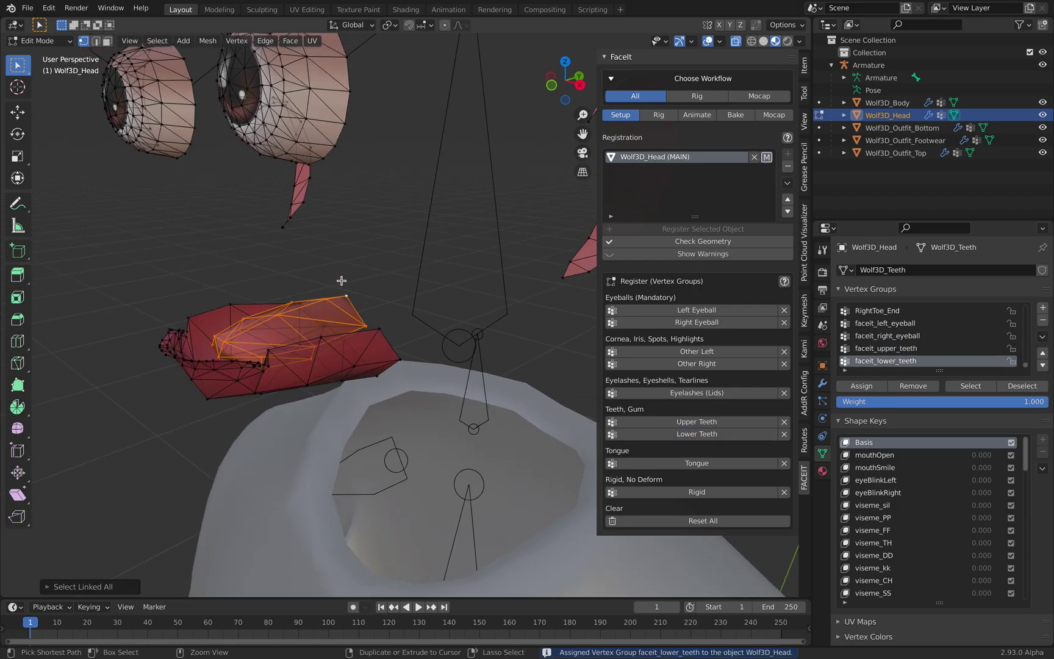
click(629, 463)
- Reveal all hidden head geometry, return to Object Mode, save, and open Faceit's Rig tab
scroll(400, 354, down, 3)
middle_drag(400, 354, 464, 333)
mouse_move(491, 221)
middle_down()
mouse_move(496, 244)
mouse_move(507, 227)
mouse_move(474, 226)
mouse_move(492, 200)
middle_up()
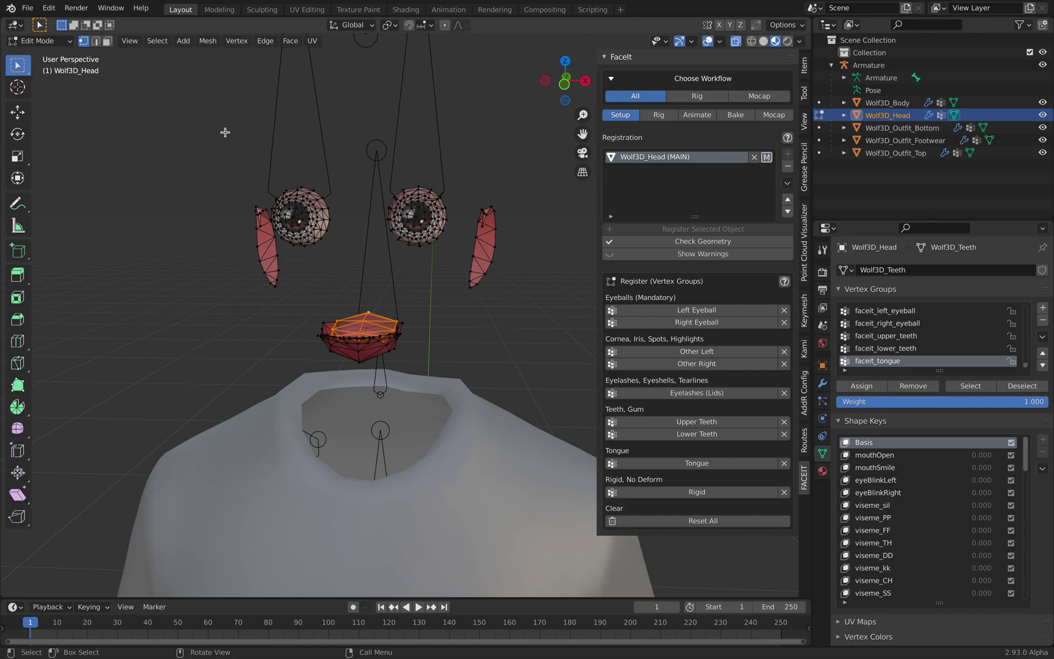
key(F3)
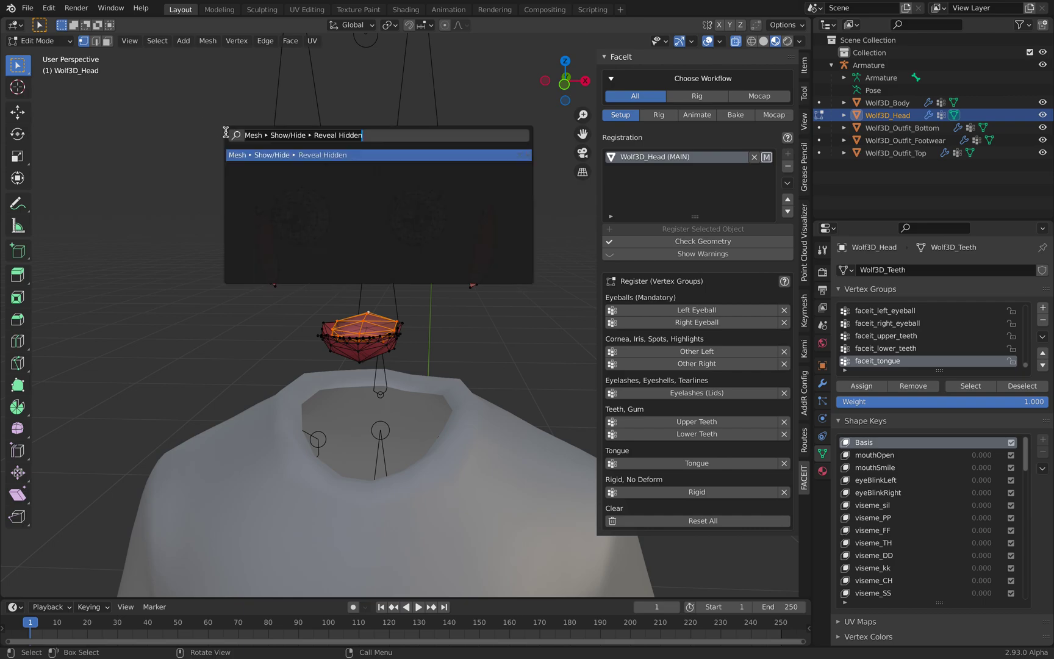
click(302, 156)
key(Tab)
key(ctrl+s)
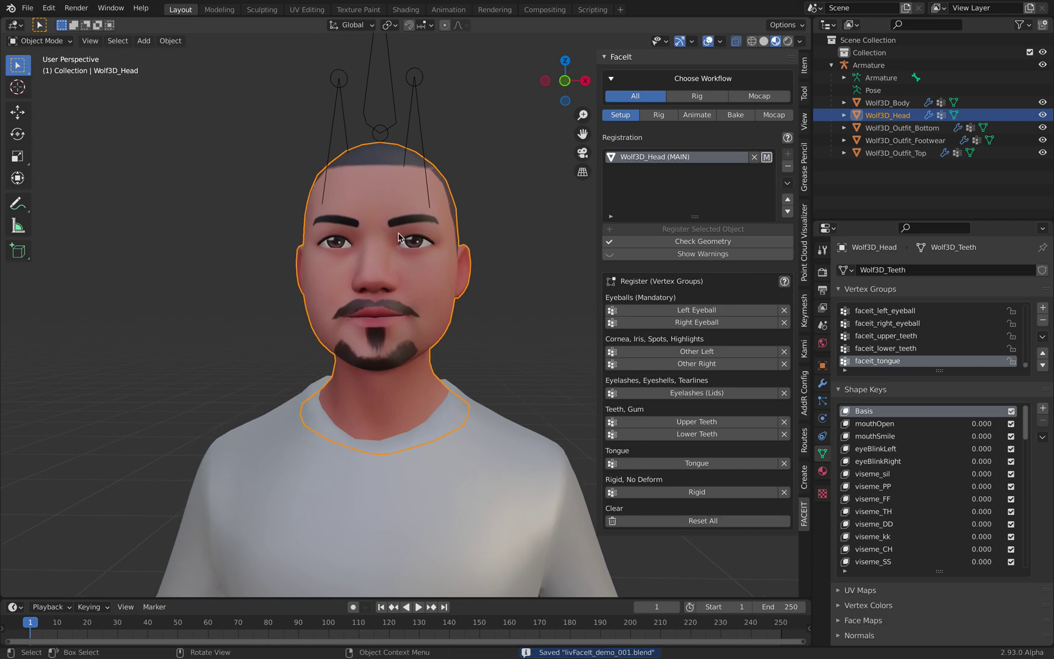
click(659, 117)
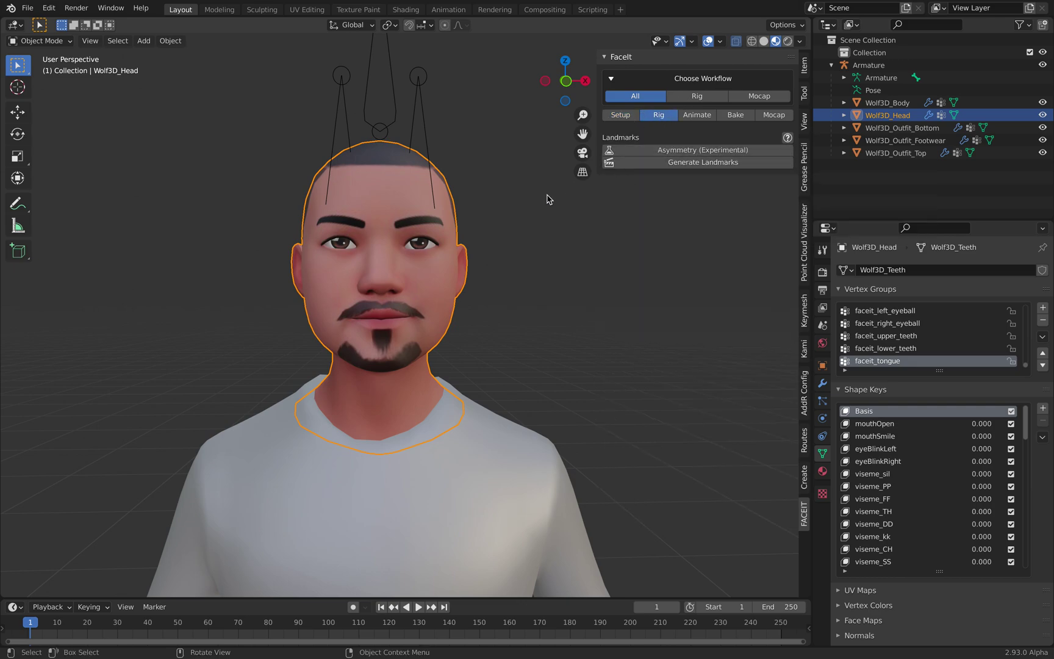
- Place the Faceit landmarks at the chin and confirm their height and width
middle_drag(561, 191, 610, 182)
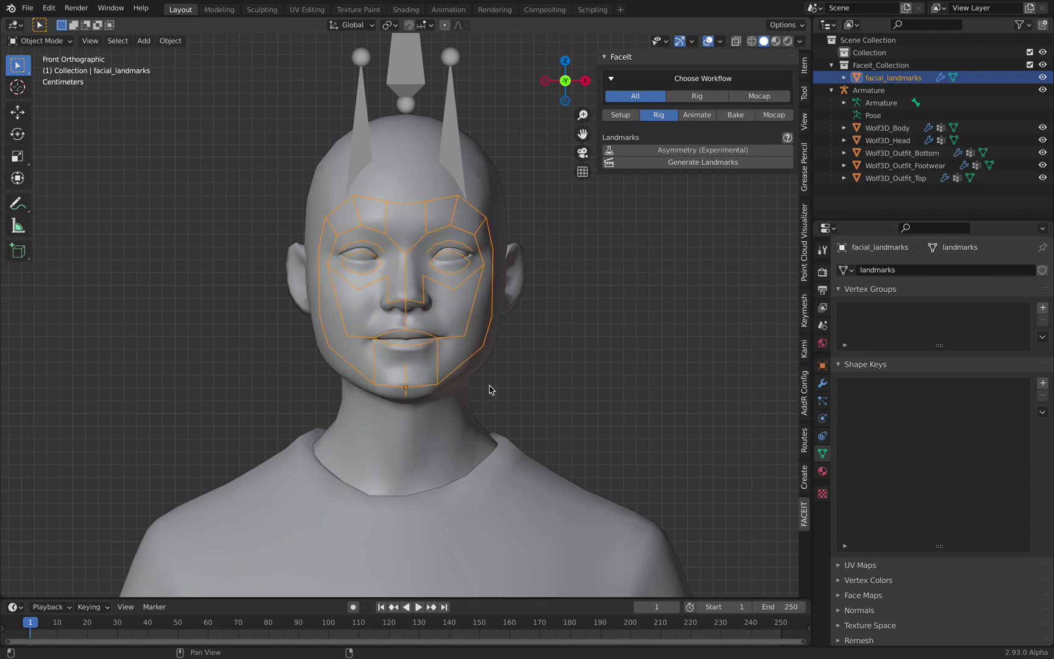
click(491, 391)
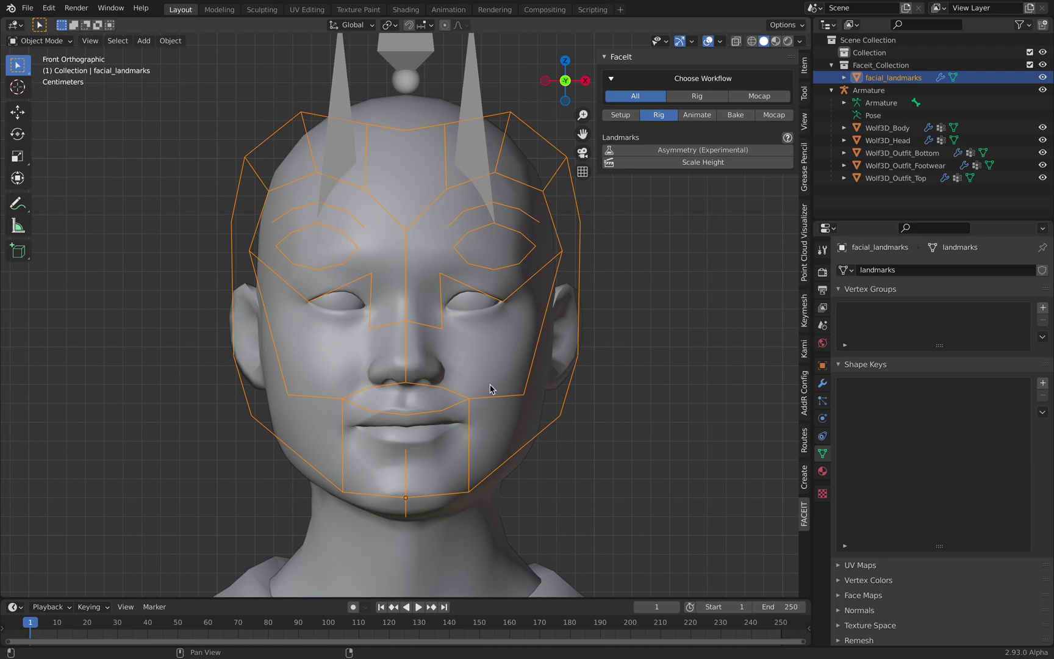
click(519, 480)
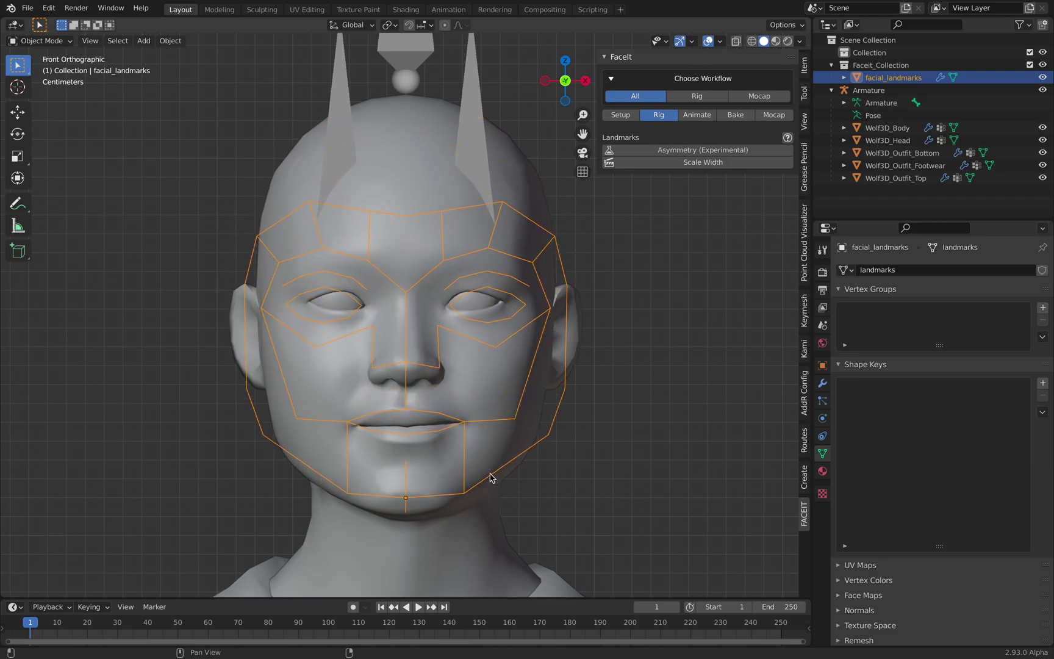
click(435, 450)
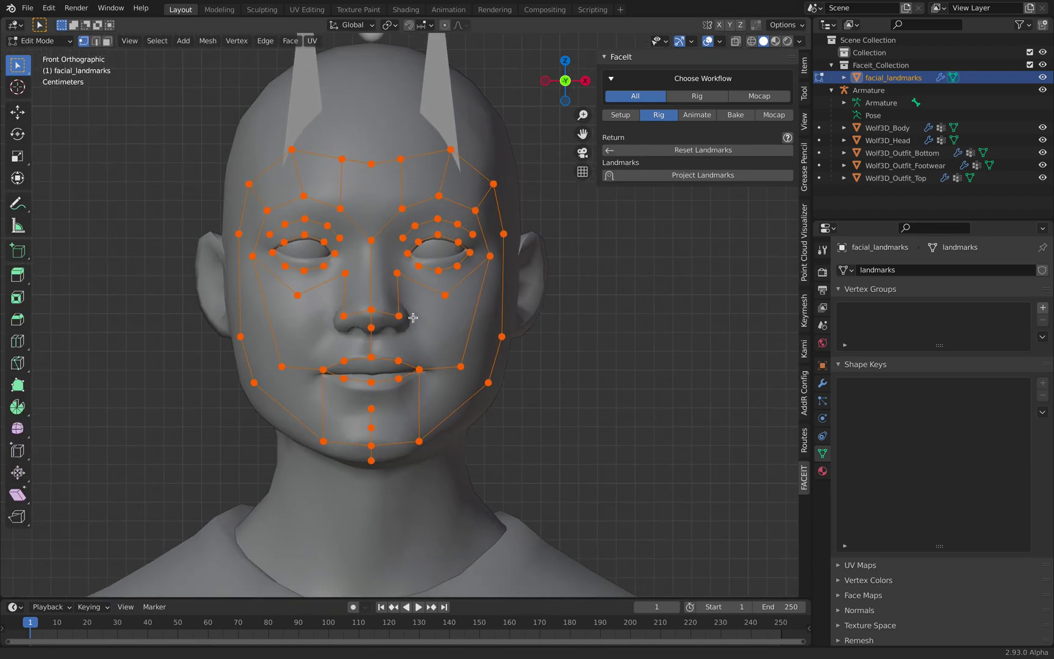
- Move the lower-lip and upper-lip landmark pairs to fit the lips
scroll(404, 316, up, 2)
click(386, 400)
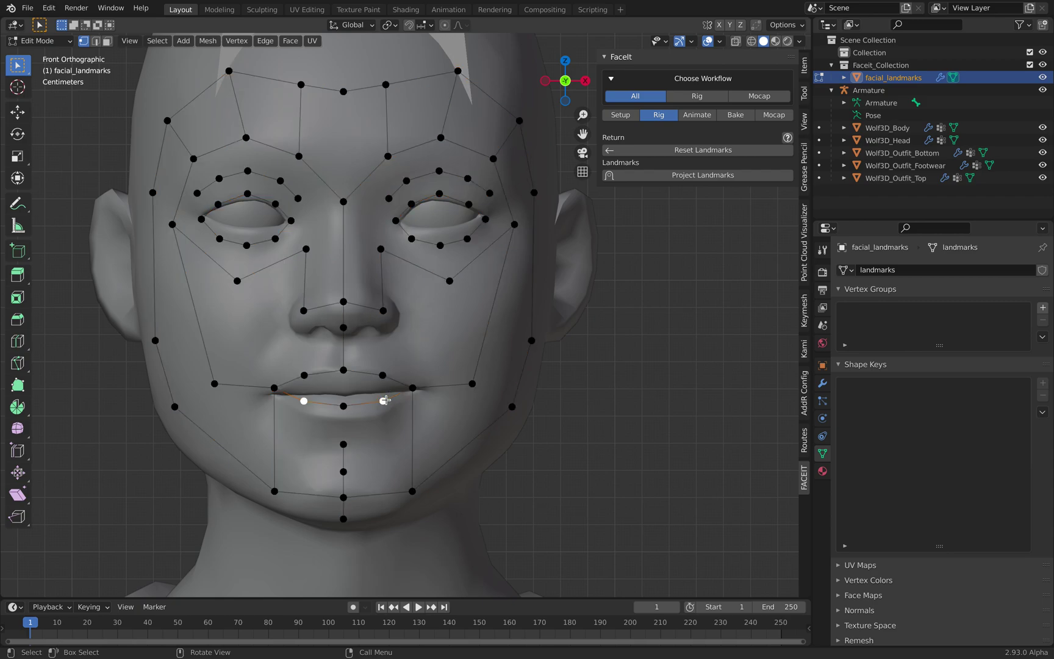
key(g)
click(383, 405)
scroll(385, 403, up, 1)
click(378, 388)
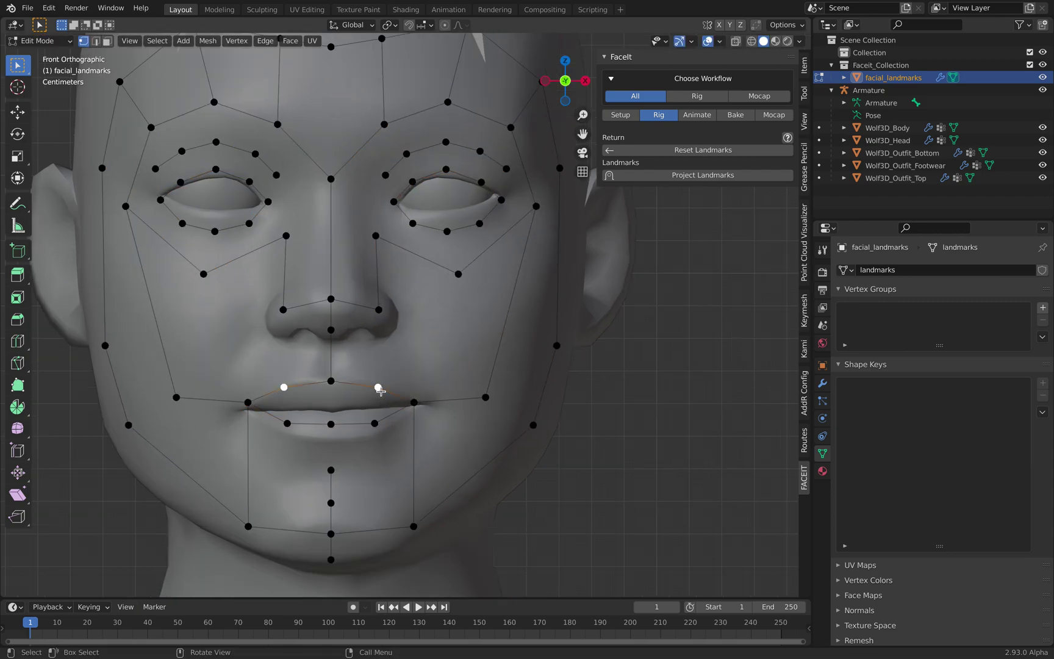
key(g)
click(378, 400)
- Lower the centre upper-lip landmark and move the mouth corners outward and down
click(331, 380)
key(g)
key(z)
click(410, 403)
click(411, 403)
key(g)
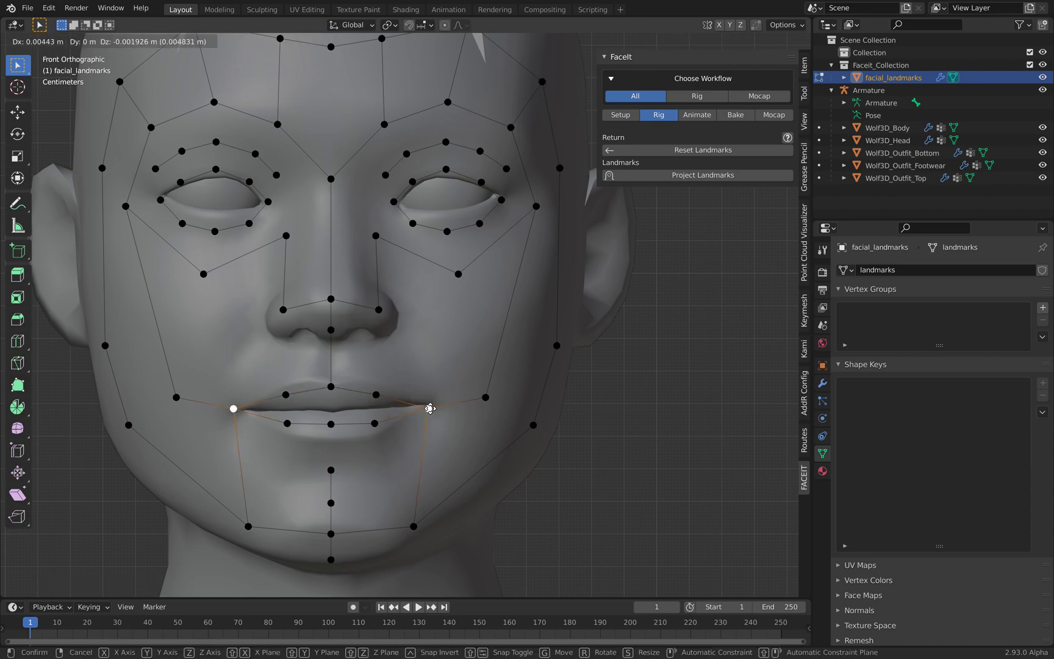
click(440, 409)
- Raise the inner eye-corner landmarks slightly
shift+middle_drag(450, 305, 461, 376)
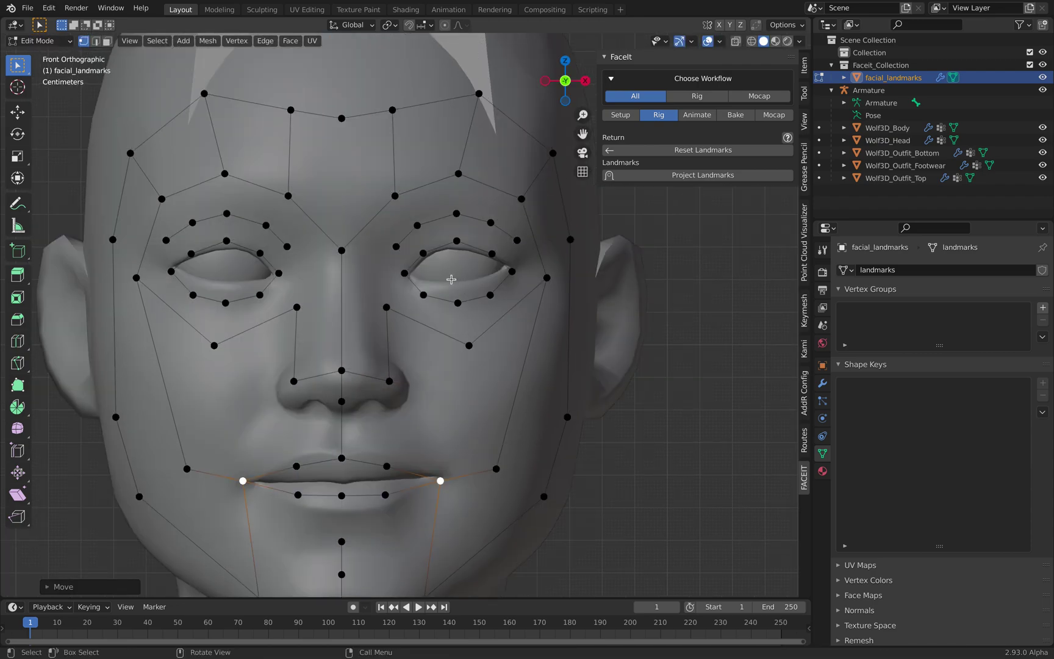
click(406, 274)
scroll(421, 268, up, 1)
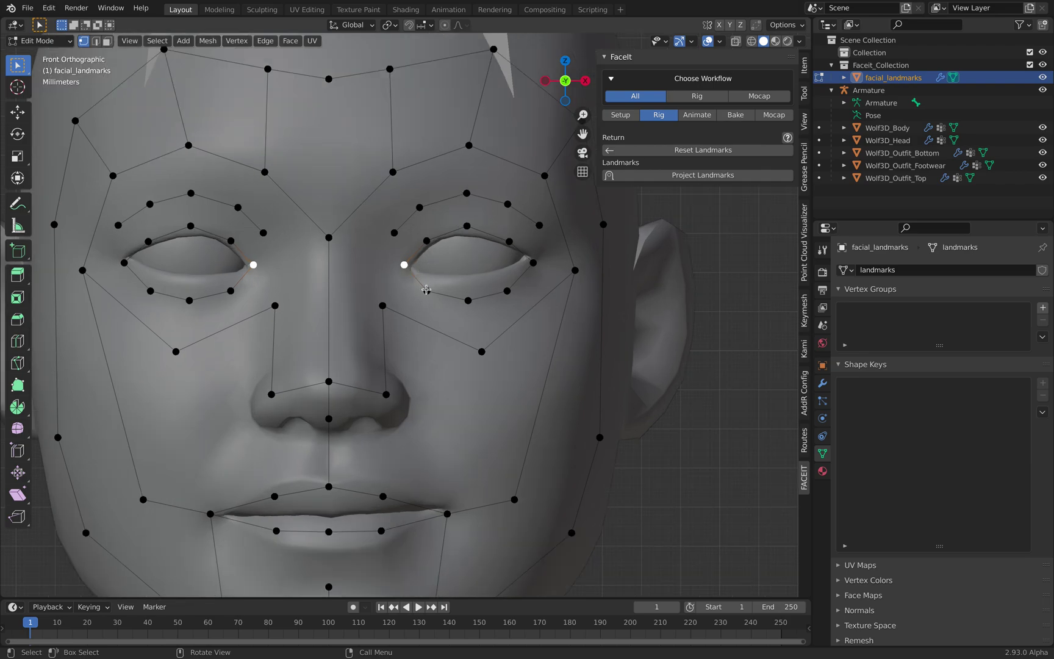
key(g)
click(467, 293)
- Move the lower-eyelid and outer lower-eyelid landmark pairs upward to fit the eyes
click(467, 299)
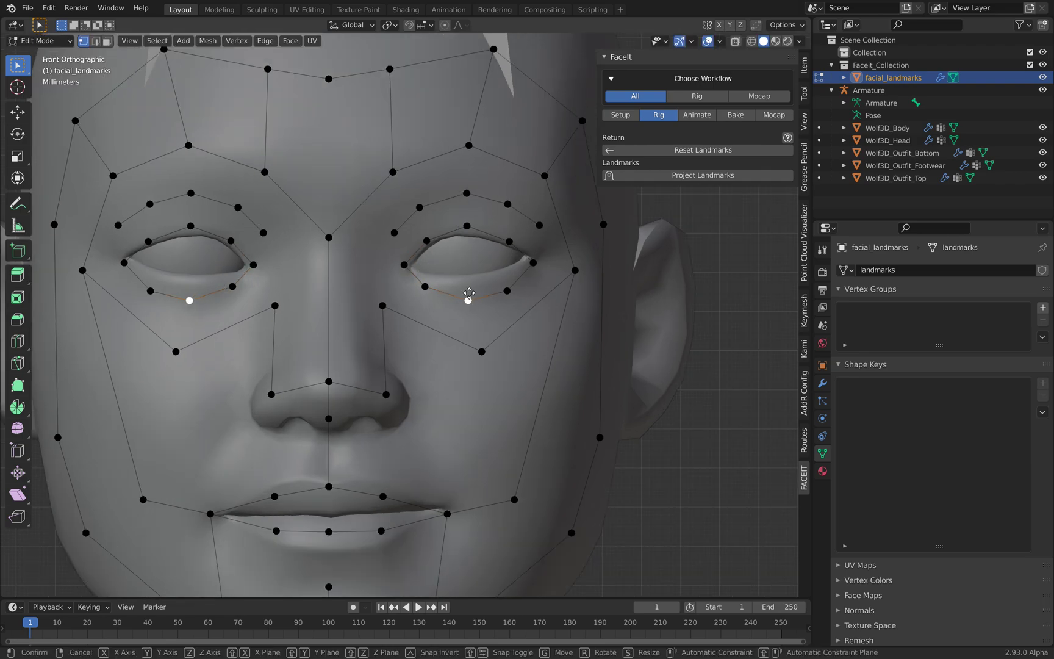
key(g)
click(466, 290)
click(507, 291)
key(g)
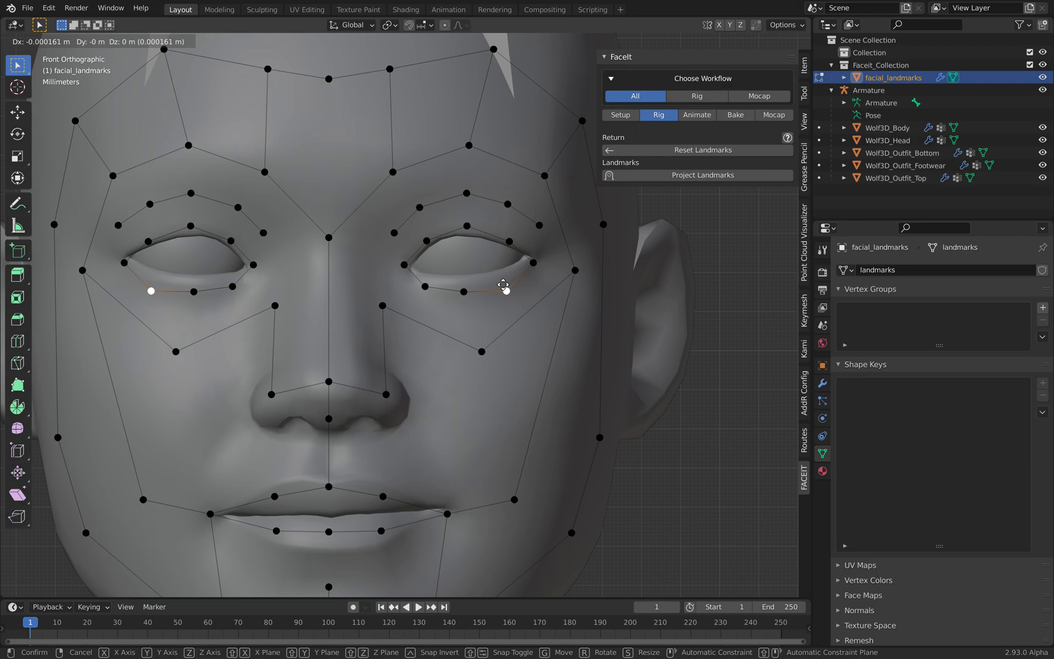
click(502, 284)
scroll(365, 258, down, 1)
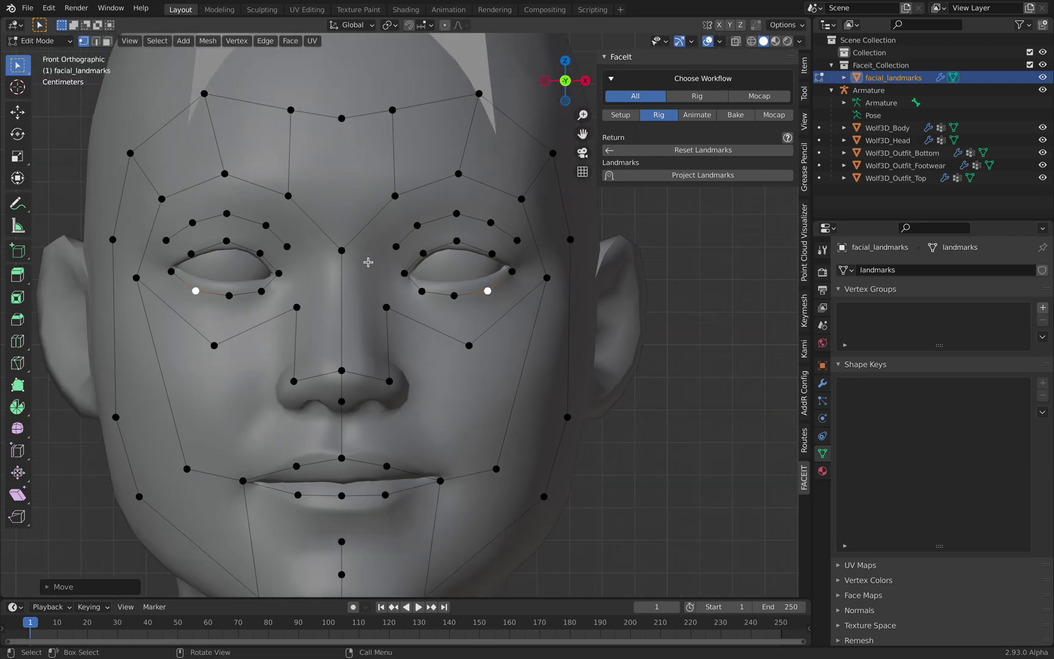
scroll(451, 281, down, 2)
shift+middle_drag(494, 338, 496, 309)
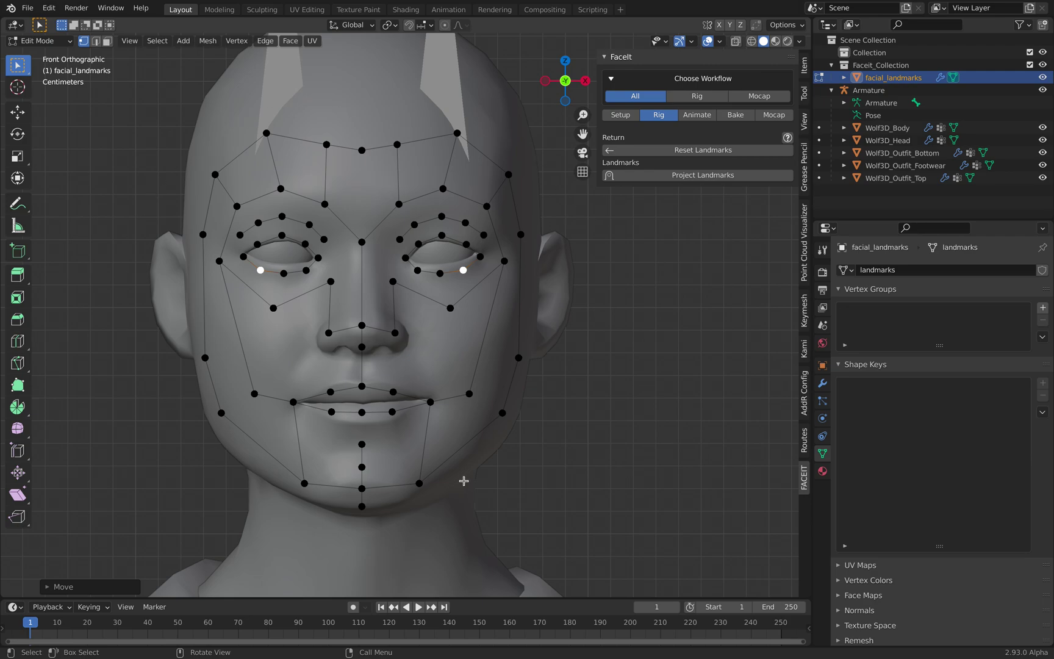
- Project the landmarks onto the head and move the jaw and chin landmarks onto the profile
click(655, 176)
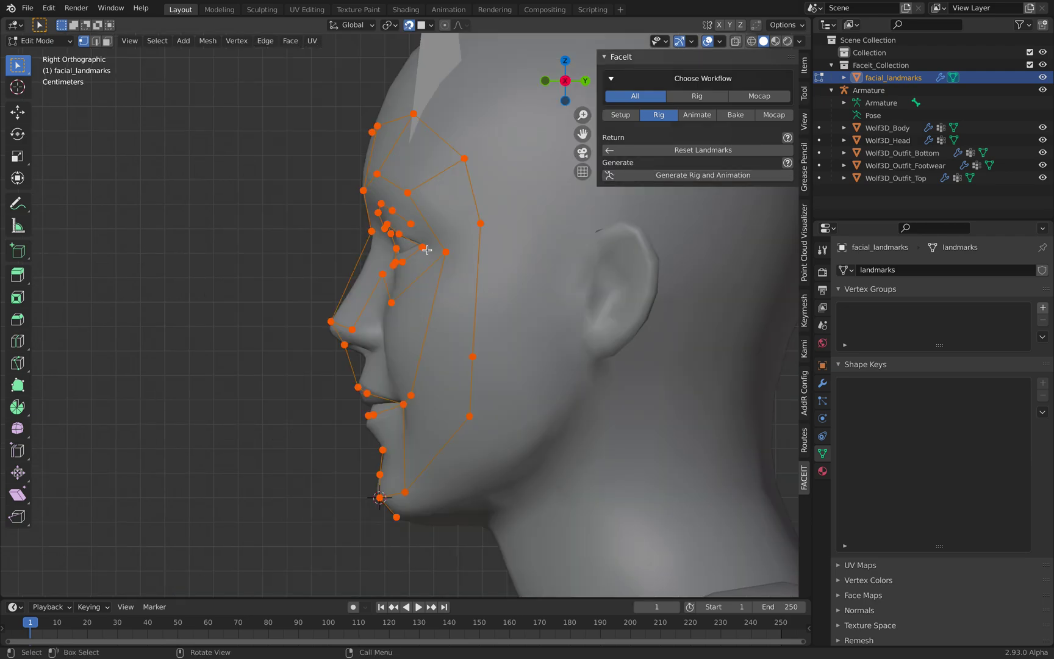
click(486, 225)
shift+middle_drag(485, 225, 463, 219)
drag(464, 220, 483, 217)
drag(453, 348, 492, 351)
drag(447, 409, 482, 441)
- Fit the mouth-corner, upper-lip and lower-lip landmarks onto the lip profile
scroll(397, 390, up, 4)
mouse_move(424, 266)
mouse_down()
mouse_move(448, 270)
mouse_move(420, 283)
mouse_up()
scroll(339, 267, up, 1)
drag(320, 255, 355, 264)
drag(306, 235, 321, 255)
drag(330, 309, 364, 301)
click(323, 307)
key(g)
click(331, 309)
- Move the nose-tip landmark and the landmark beside the nose up and forward
scroll(307, 160, down, 1)
shift+middle_drag(303, 148, 340, 277)
click(341, 258)
drag(349, 255, 360, 249)
scroll(360, 283, down, 3)
shift+scroll(359, 288, up, 3)
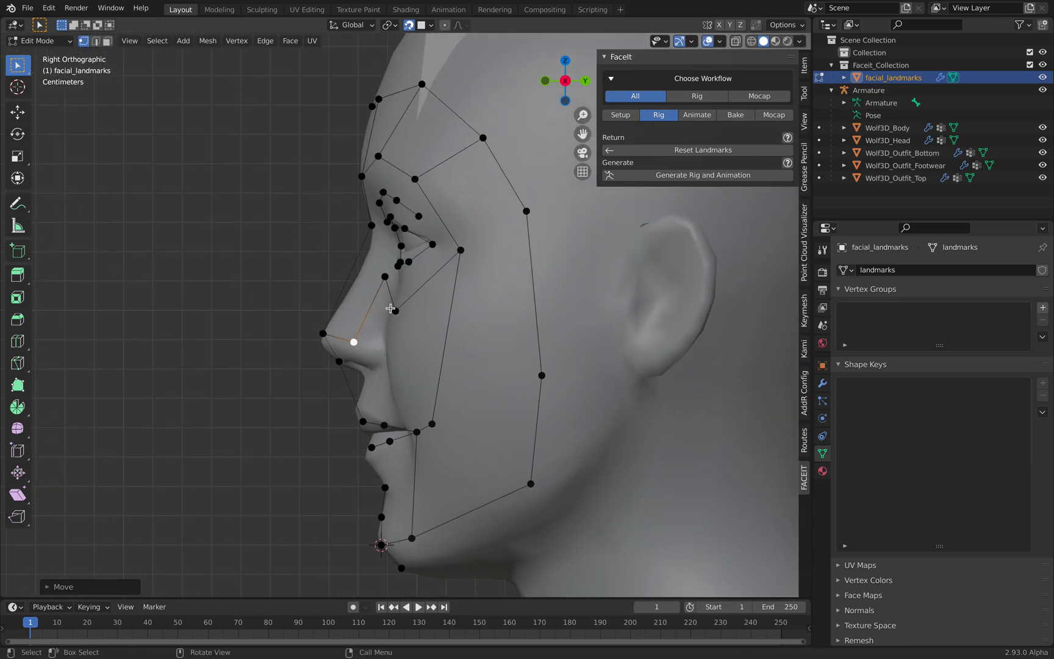
click(397, 311)
key(g)
click(414, 301)
- Nudge the remaining nose and nose-bridge landmarks into place along the profile
scroll(413, 278, up, 3)
drag(411, 221, 392, 178)
scroll(414, 218, up, 2)
click(388, 193)
key(g)
click(394, 192)
shift+middle_drag(425, 248, 396, 321)
drag(444, 212, 454, 200)
drag(375, 173, 340, 138)
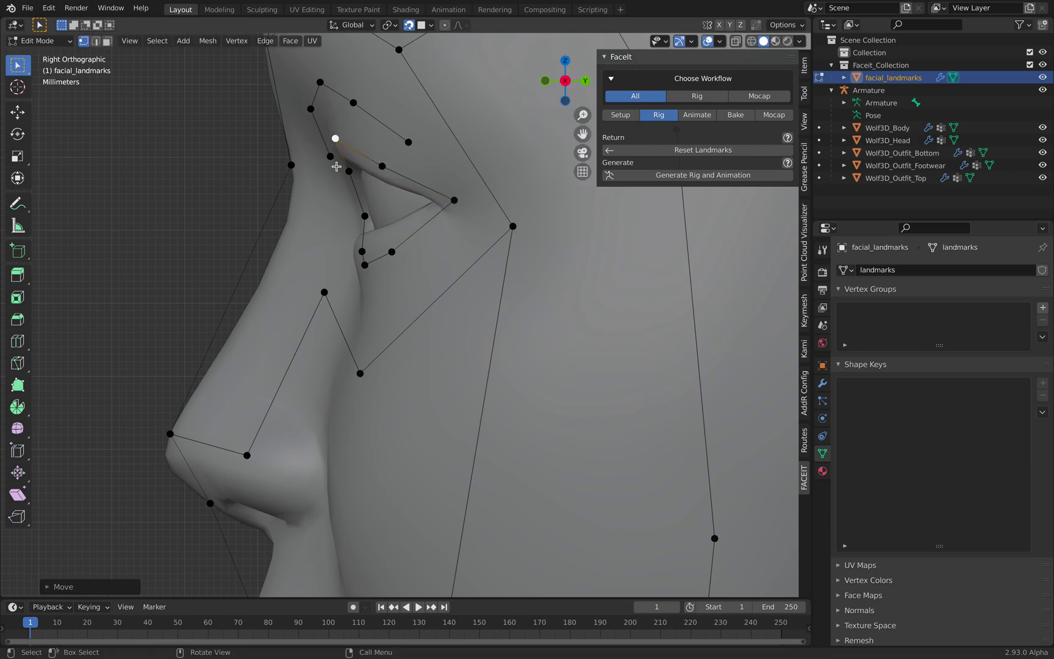
scroll(386, 162, down, 2)
shift+middle_drag(356, 74, 313, 123)
scroll(366, 177, down, 3)
middle_drag(410, 224, 461, 276)
- Generate the FaceitRig with its keyframed test animation on the head
click(642, 180)
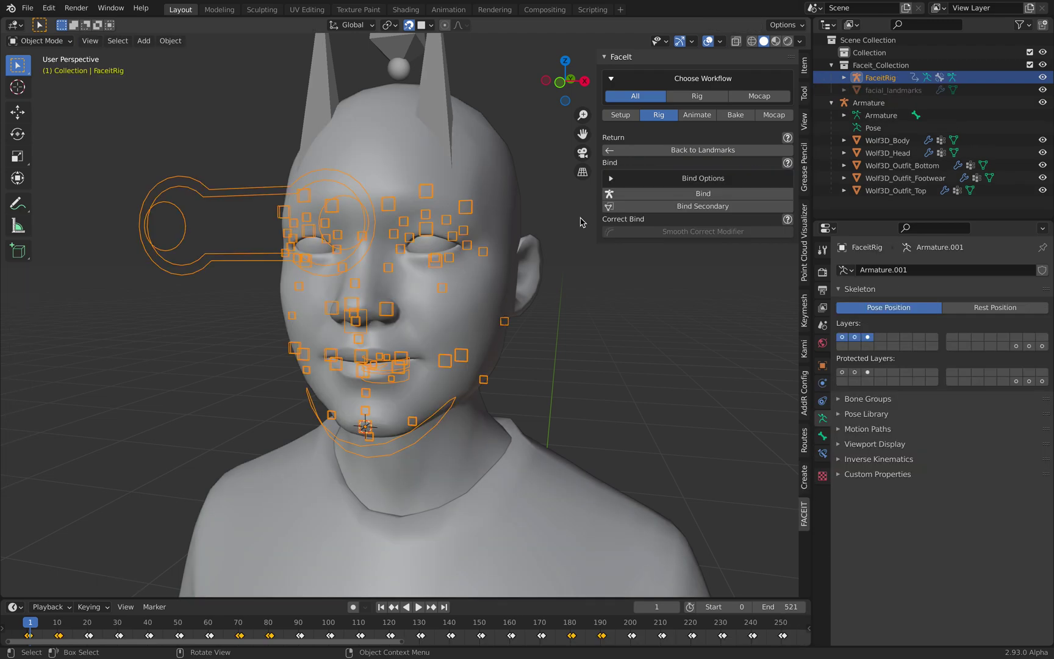
middle_drag(403, 249, 452, 256)
drag(258, 598, 259, 577)
- Play and scrub the test animation, stopping at frame 188
key(space)
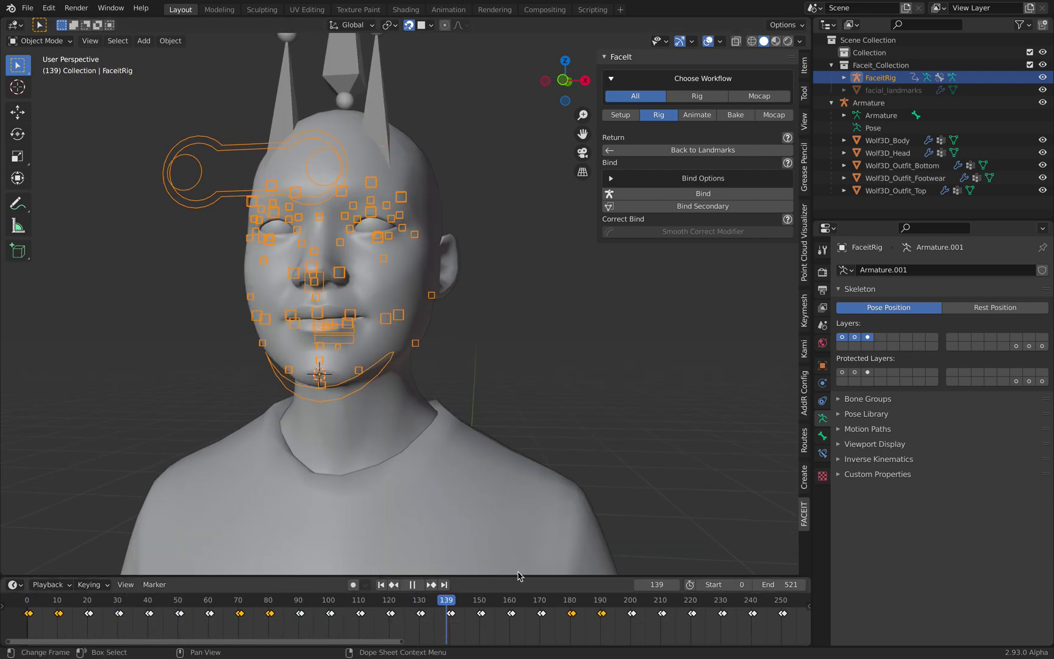
key(Escape)
drag(394, 600, 339, 558)
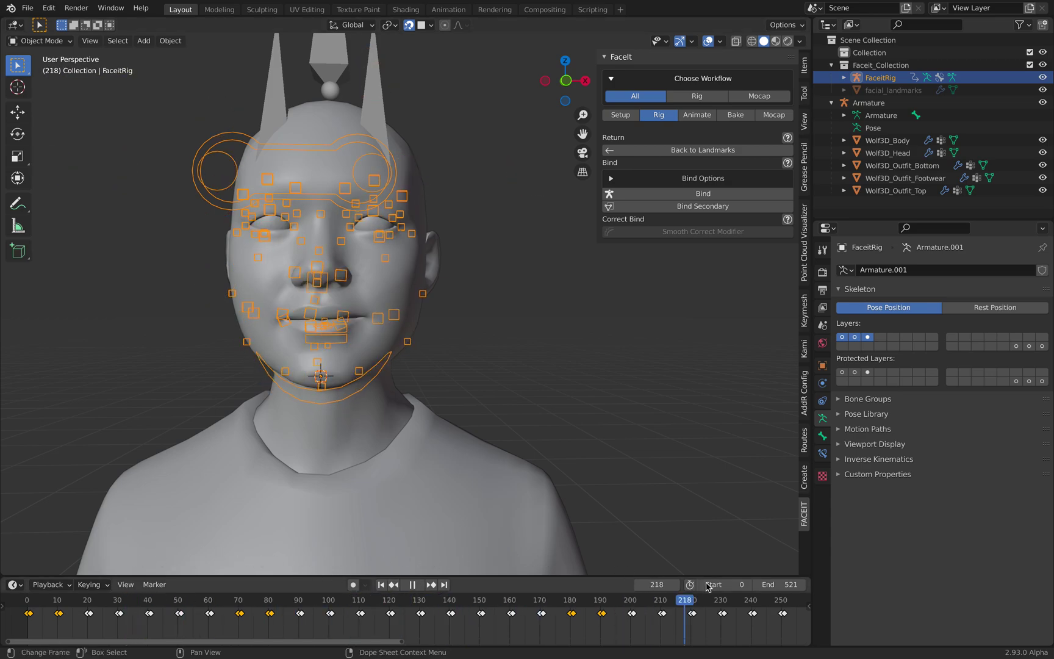
scroll(580, 602, down, 3)
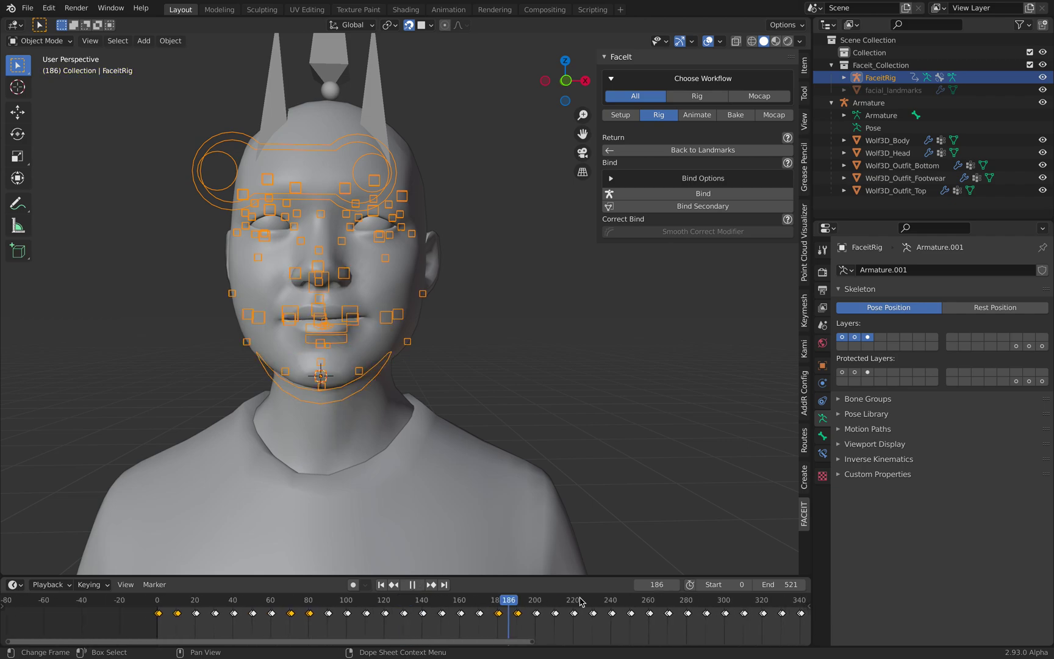
key(space)
drag(498, 603, 396, 580)
middle_drag(446, 400, 401, 399)
click(27, 8)
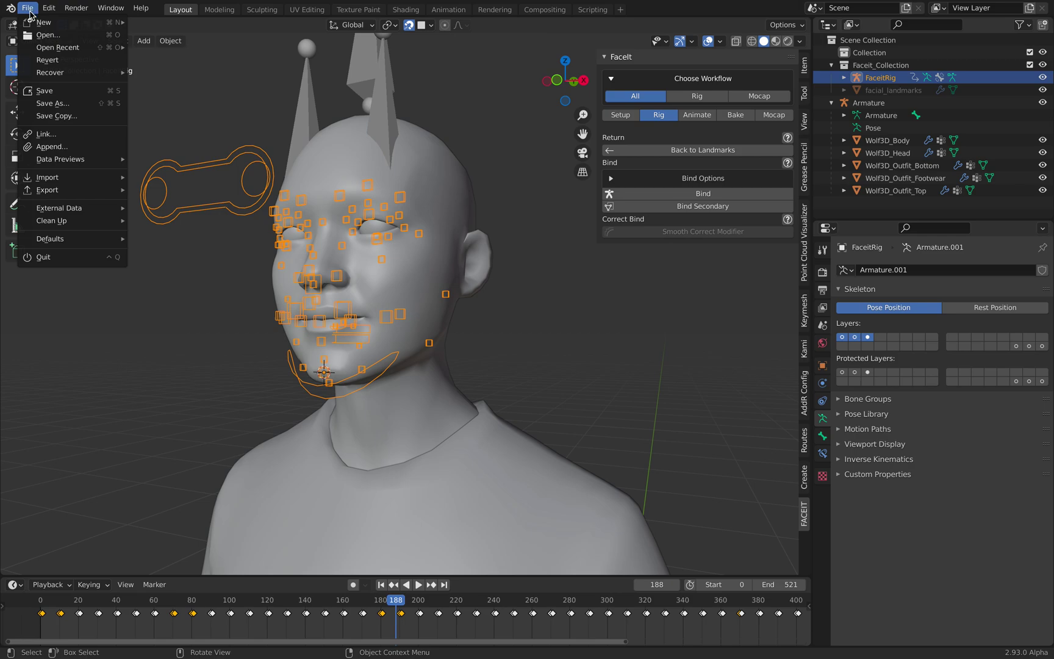
- Save the rigged scene as version 002
click(45, 91)
click(36, 10)
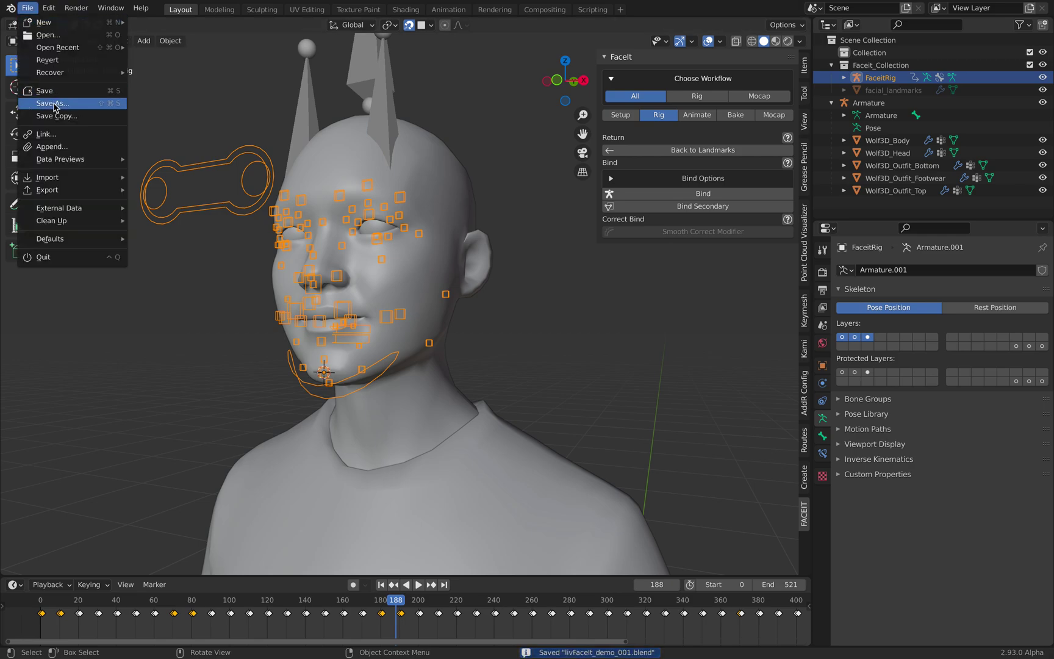
key(super+shift+s)
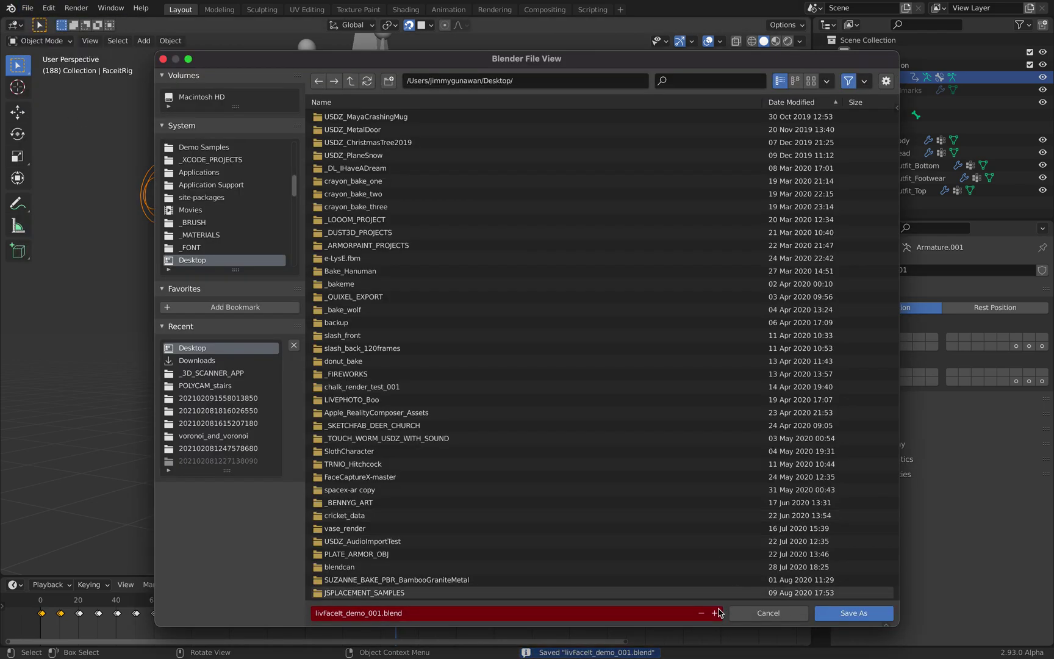
click(840, 615)
- Test the animation on the head, then bind the secondary face objects to the rig
scroll(375, 272, up, 5)
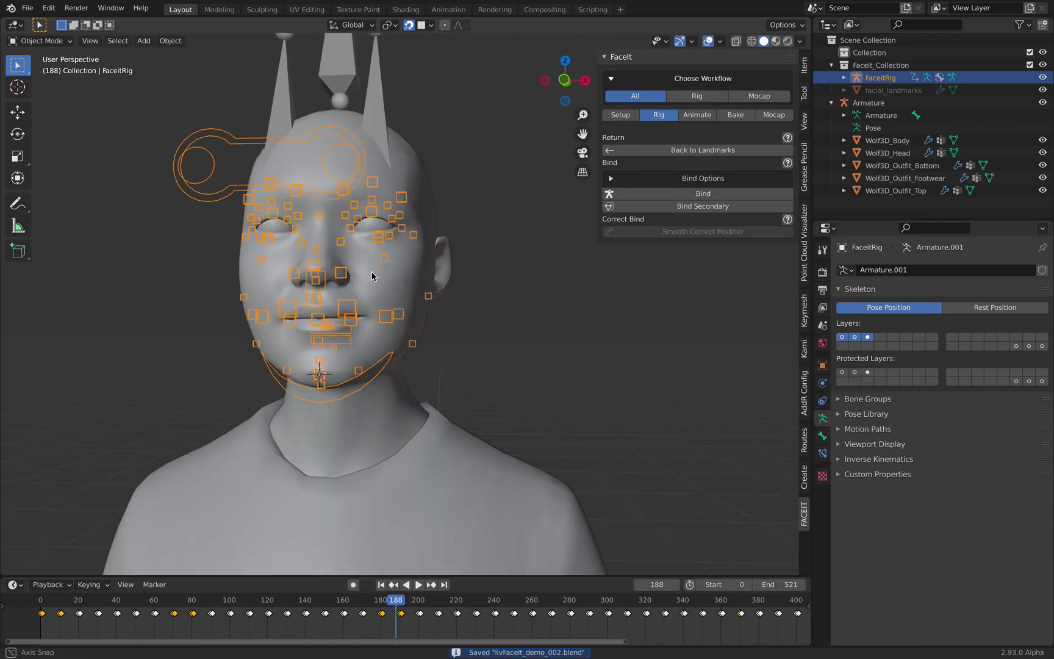
scroll(375, 272, up, 4)
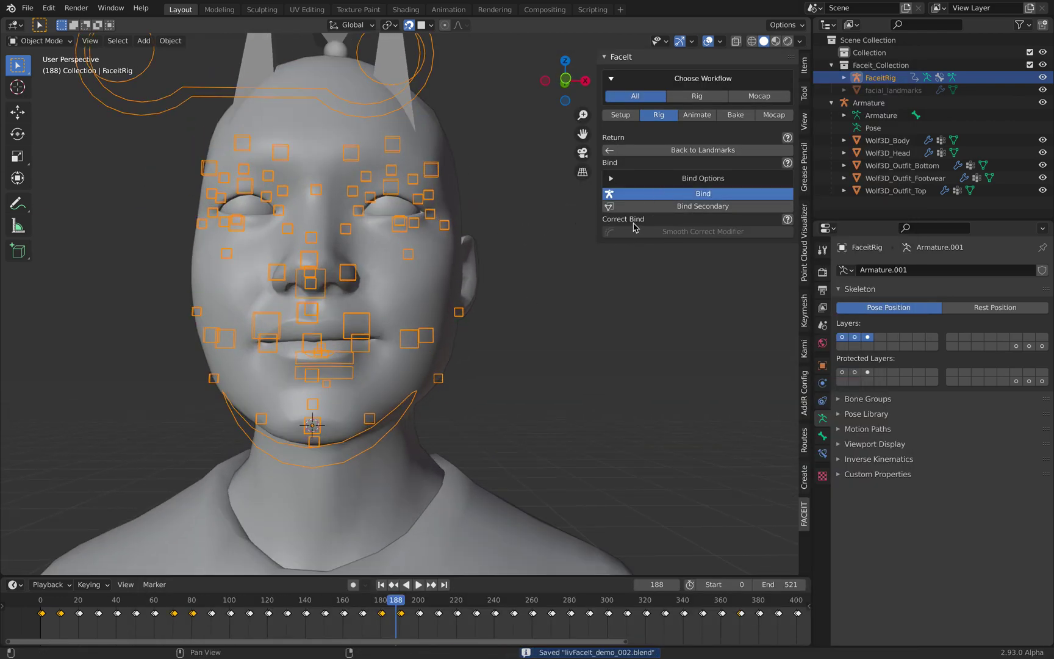
middle_drag(444, 240, 431, 245)
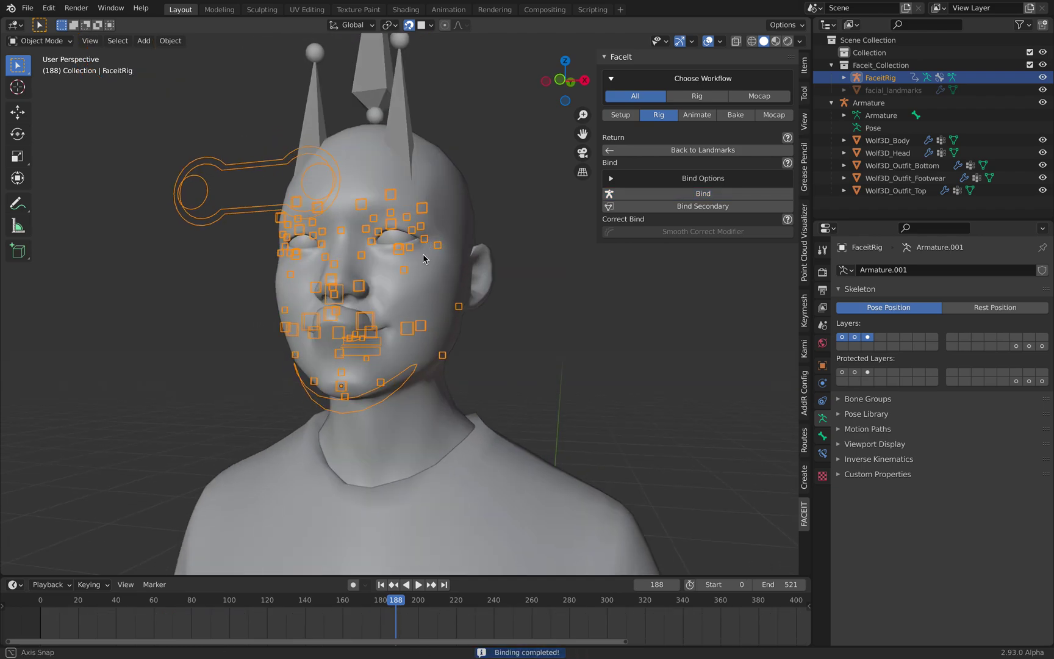
mouse_move(308, 600)
mouse_down()
mouse_move(64, 590)
mouse_move(306, 610)
mouse_up()
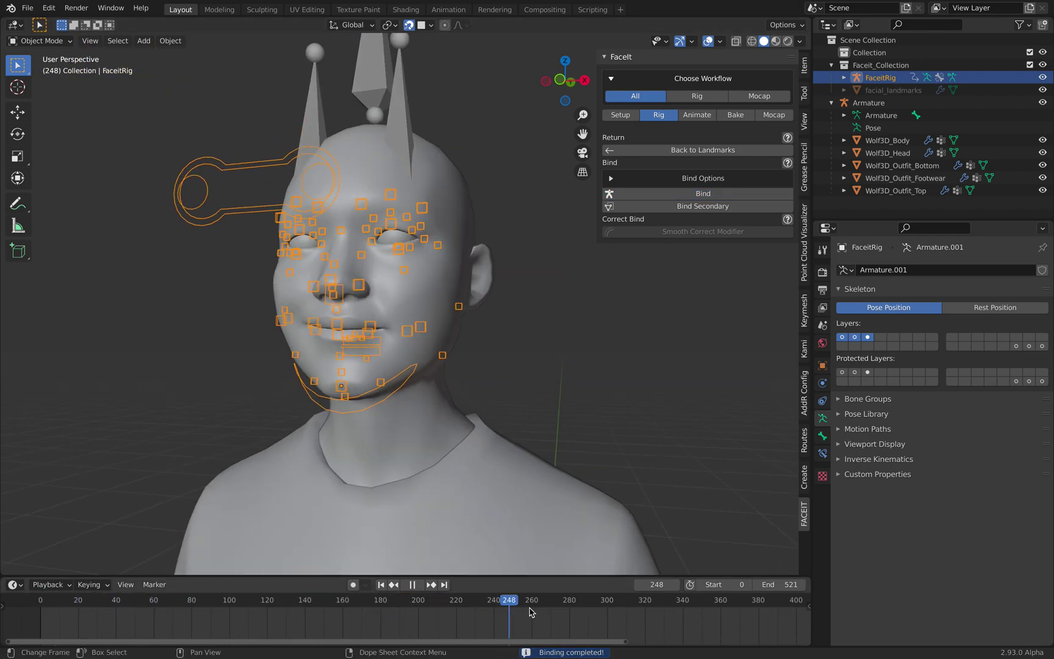
key(space)
scroll(538, 603, down, 3)
key(space)
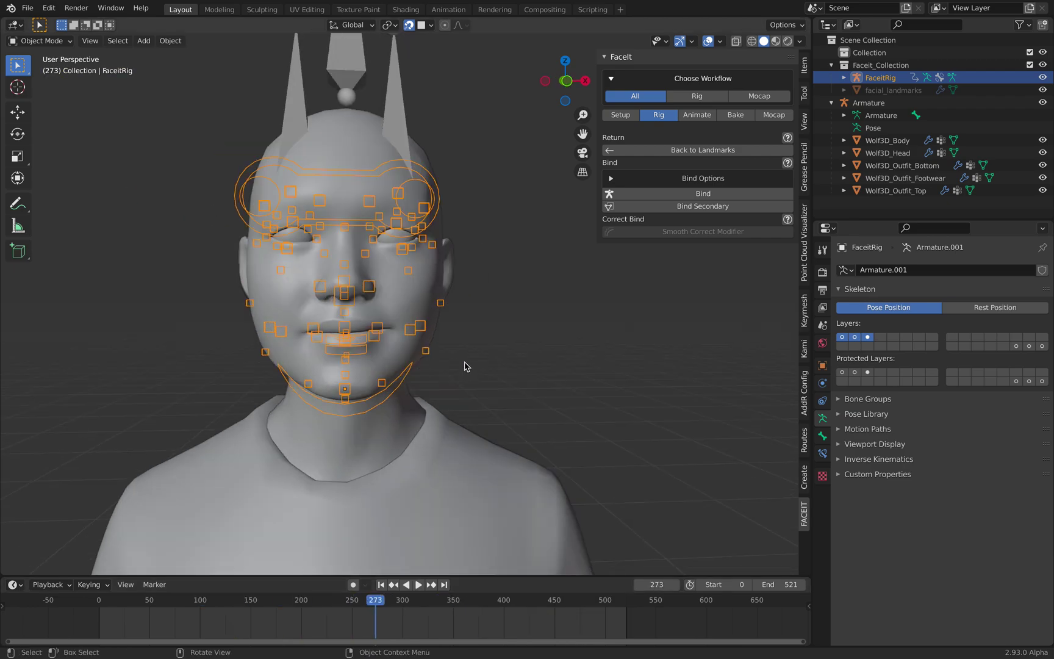
key(space)
click(680, 207)
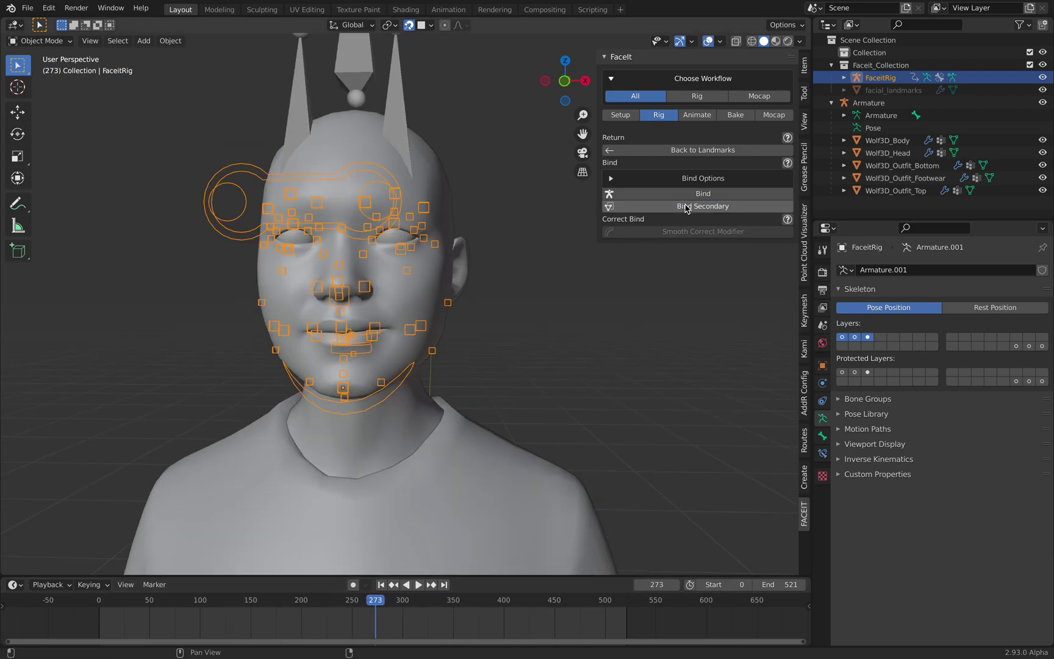
- Save the file again from the File menu, cancelling a Save Copy attempt
click(27, 9)
click(37, 91)
click(48, 8)
click(28, 9)
click(48, 111)
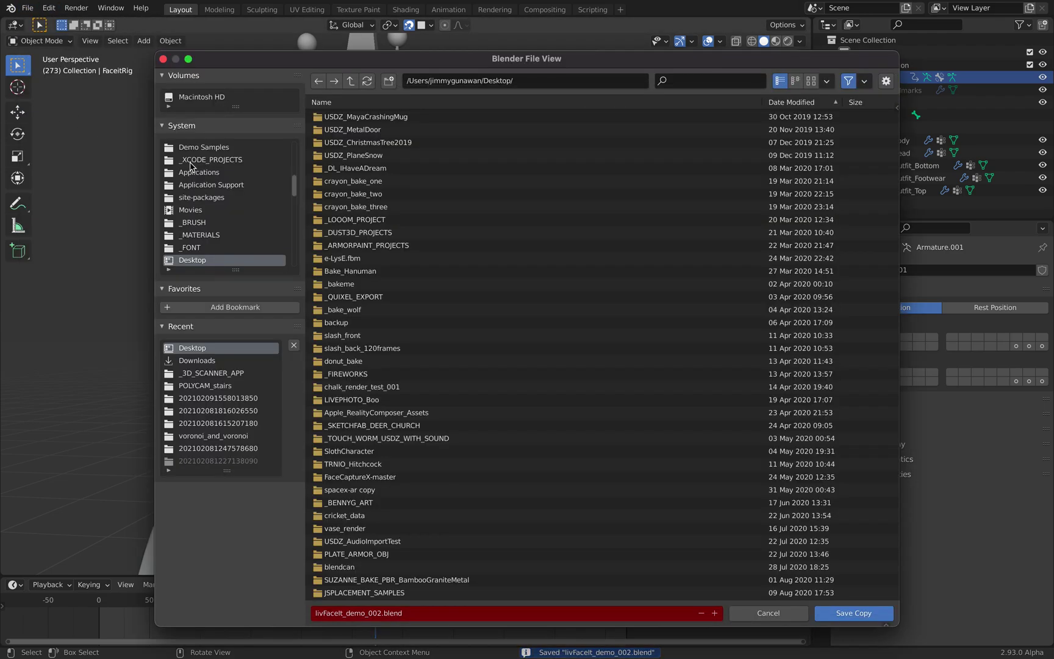
click(742, 614)
click(100, 125)
- Save the scene under the incremented name livFaceIt_demo_003.blend
click(28, 8)
click(56, 105)
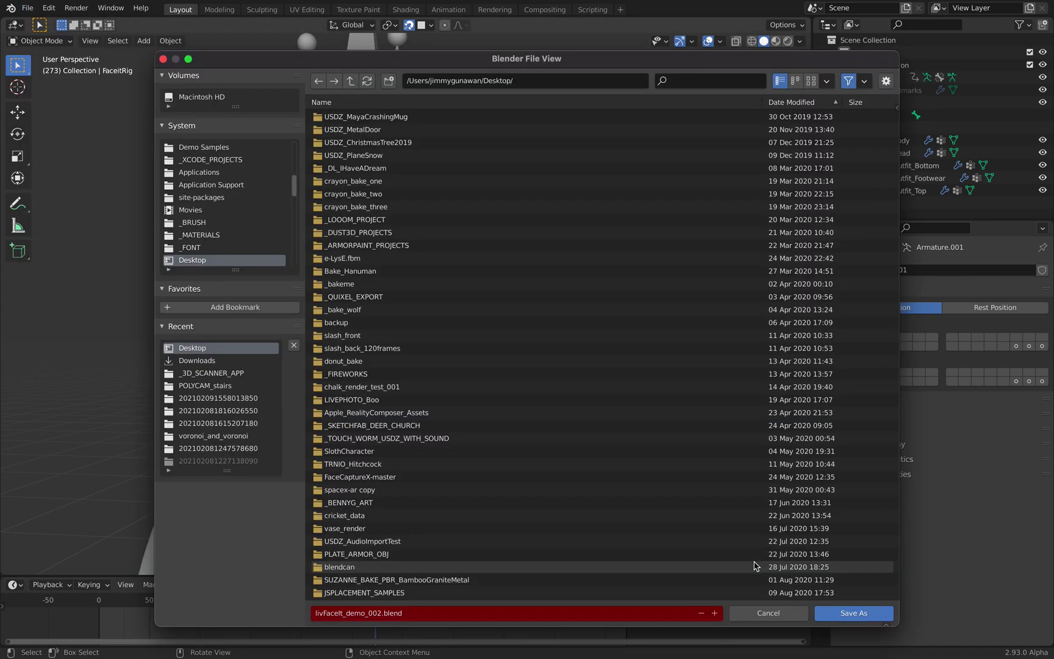
click(719, 612)
click(840, 615)
middle_drag(544, 360, 522, 344)
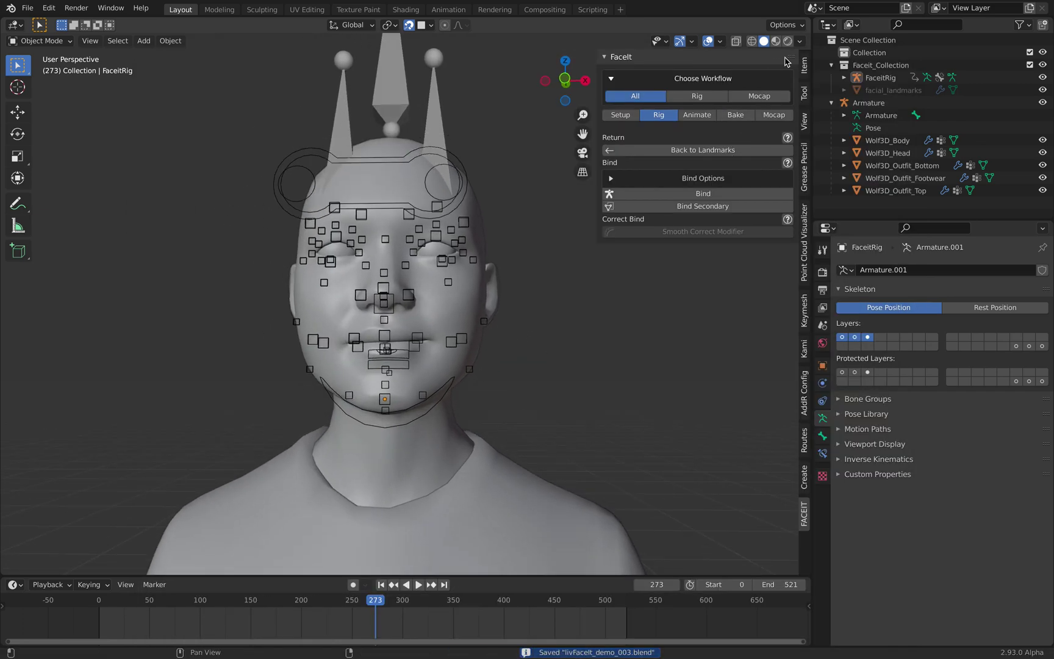
click(801, 41)
- Show the textured head, advance Faceit to animation, and scrub the face poses before stopping playback
click(842, 211)
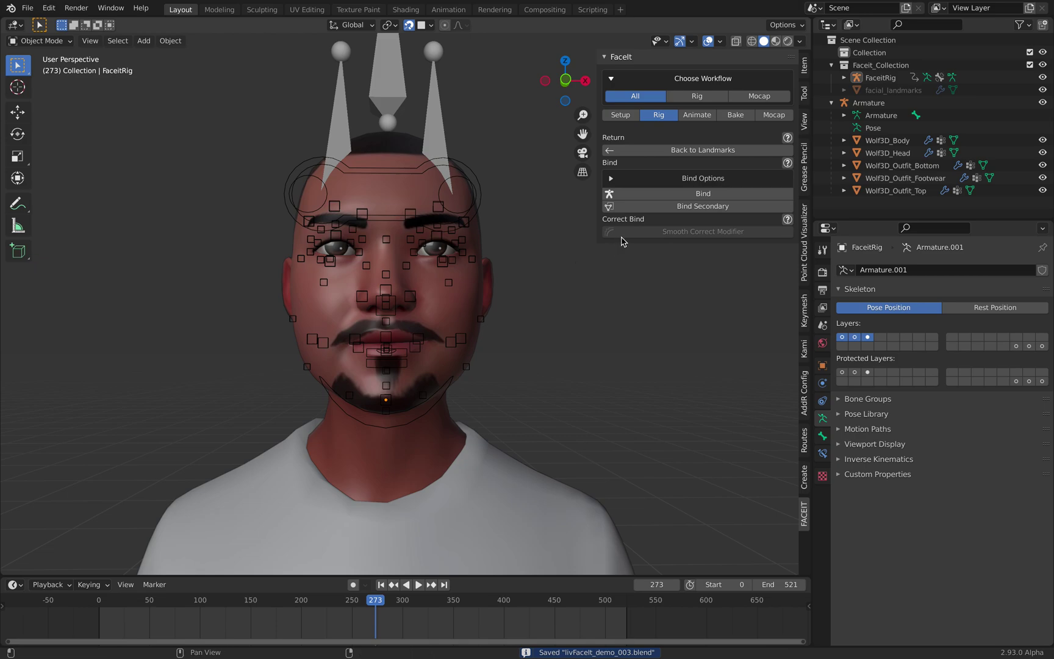
click(703, 118)
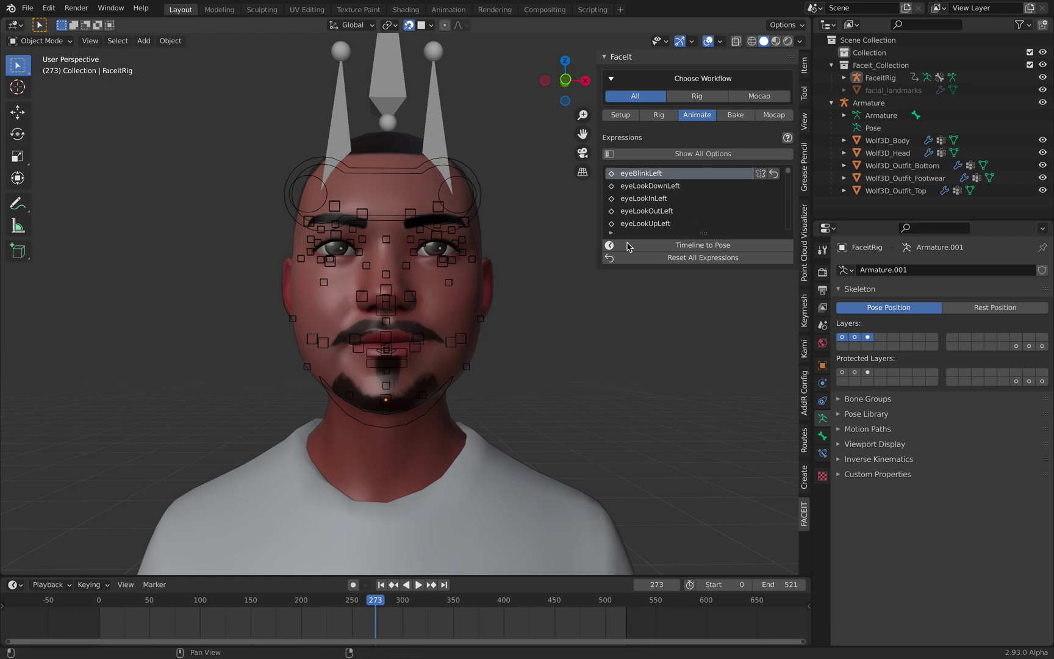
middle_drag(416, 340, 395, 317)
drag(174, 604, 300, 585)
key(space)
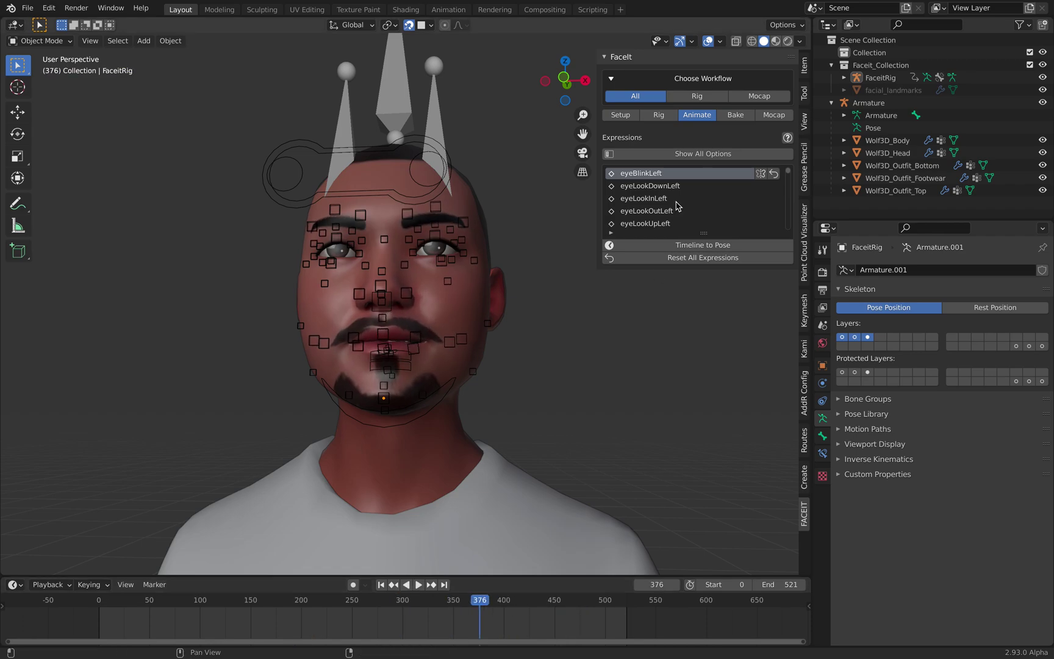
- Bake the Faceit expressions into ARKit shape keys and expand Faceit Utils
click(735, 115)
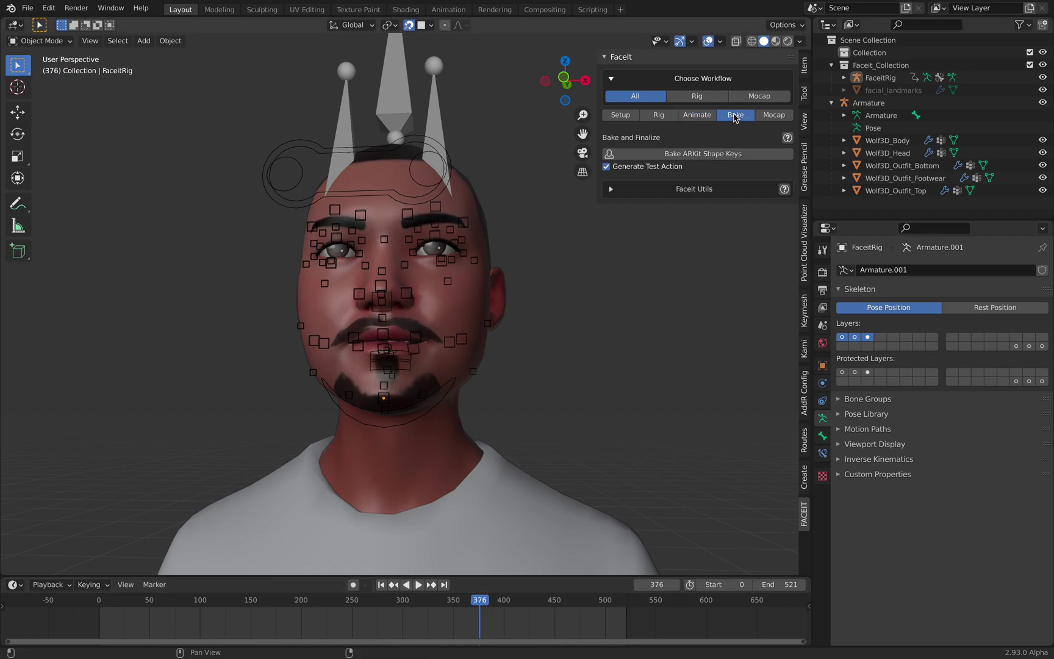
click(705, 158)
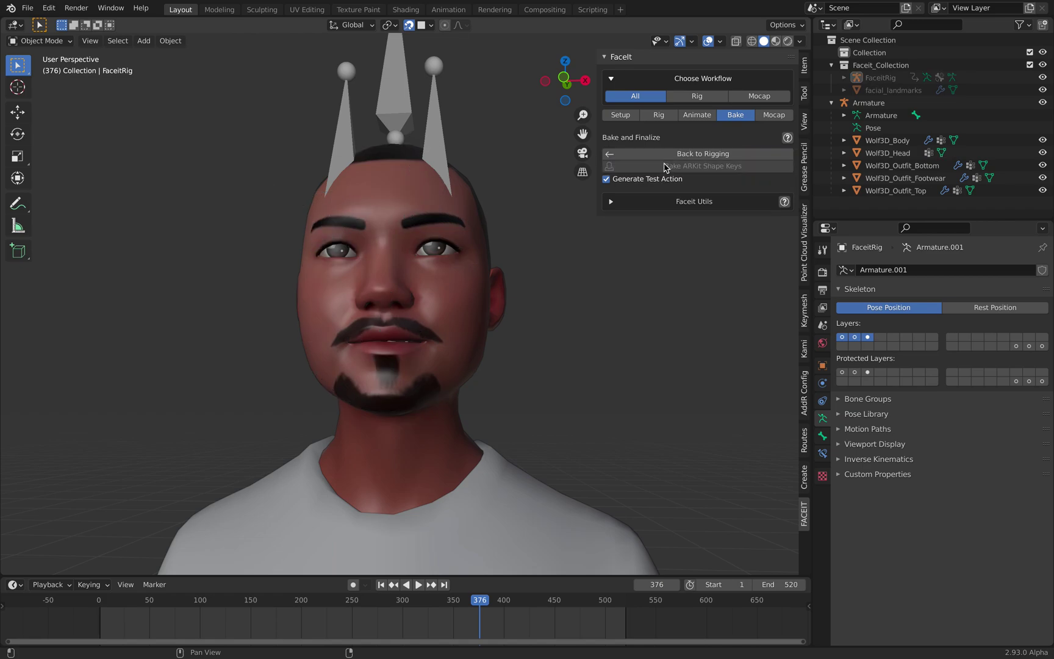
click(612, 203)
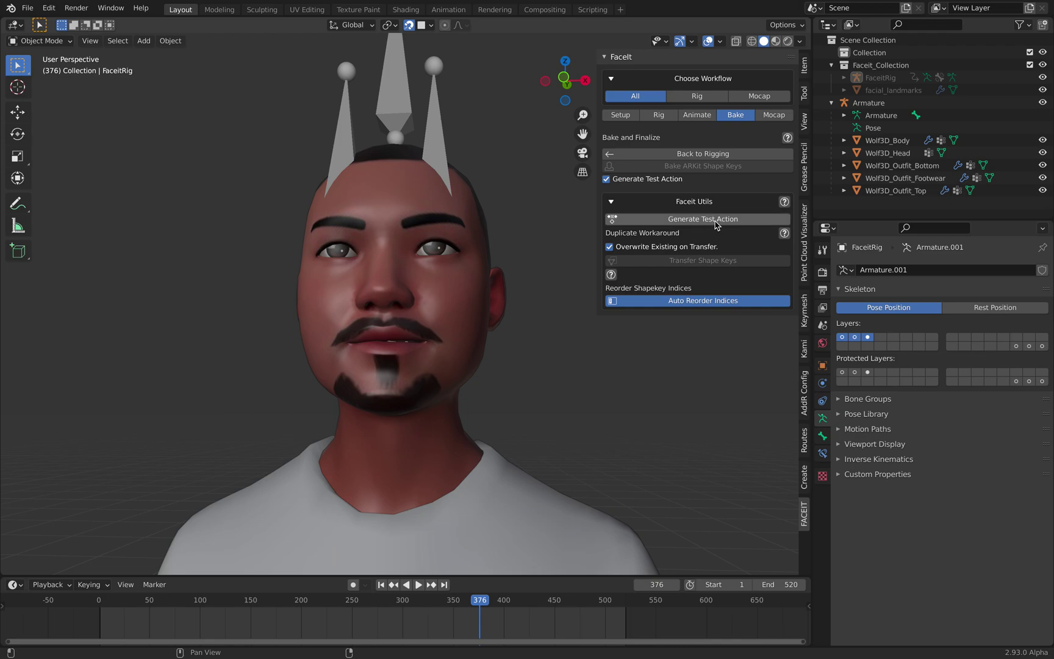
click(770, 118)
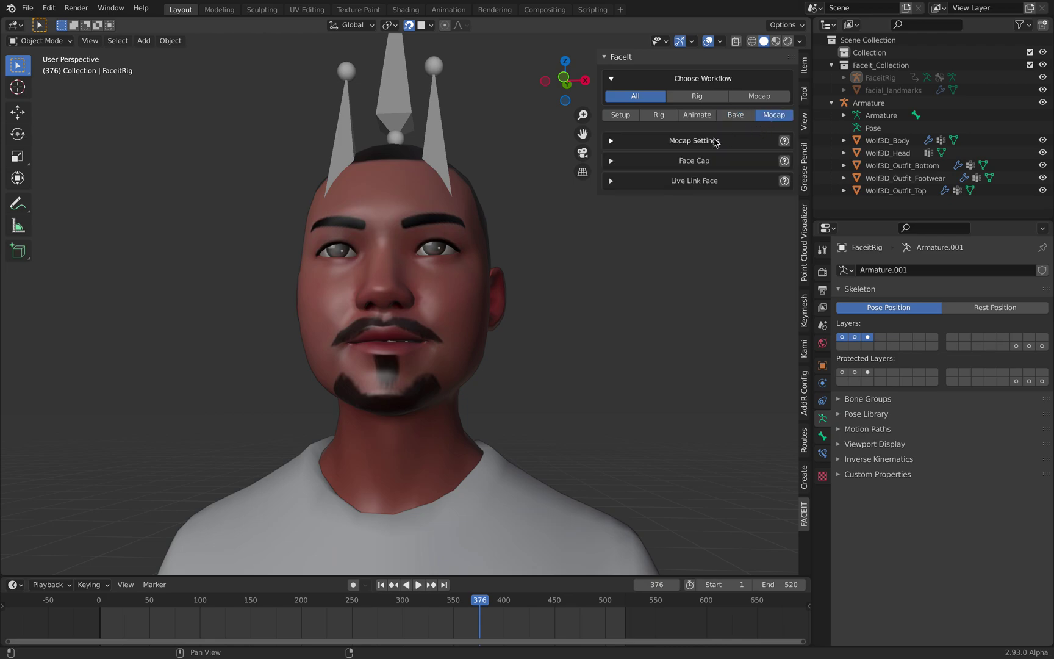
- Set up FaceCap OSC routes under Face Cap LIVE Mocap and inspect Route #0
click(611, 161)
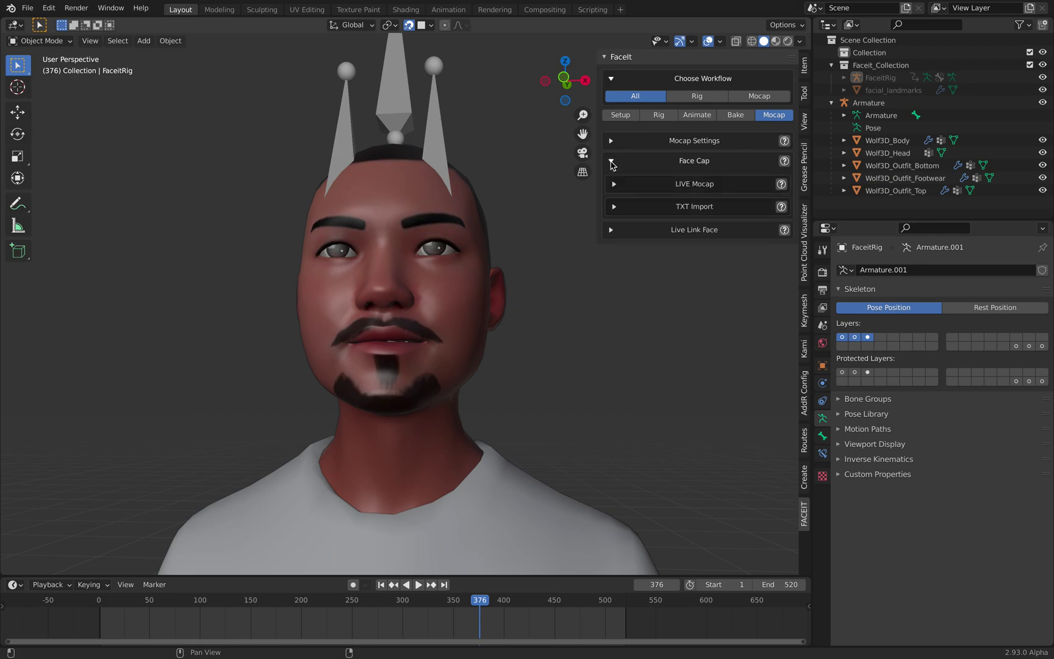
click(614, 184)
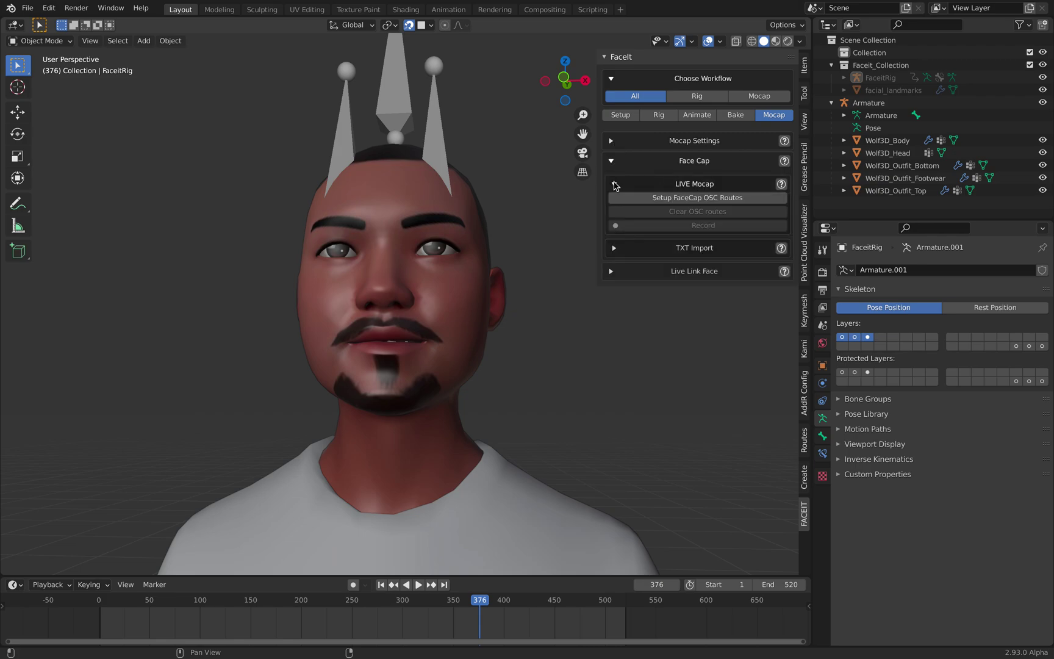
click(635, 199)
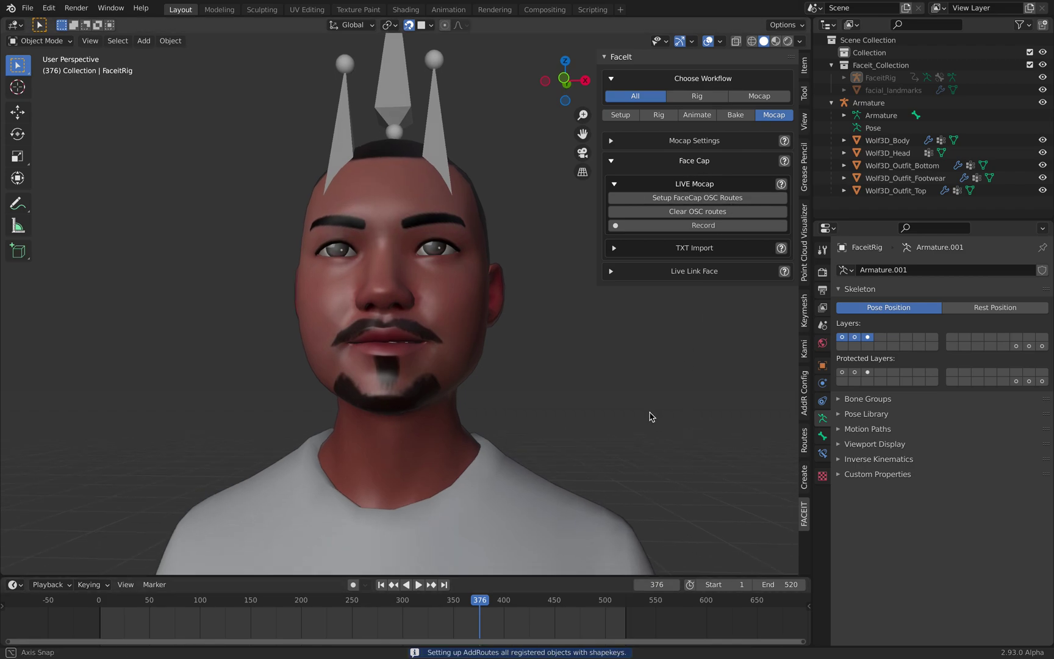
click(804, 441)
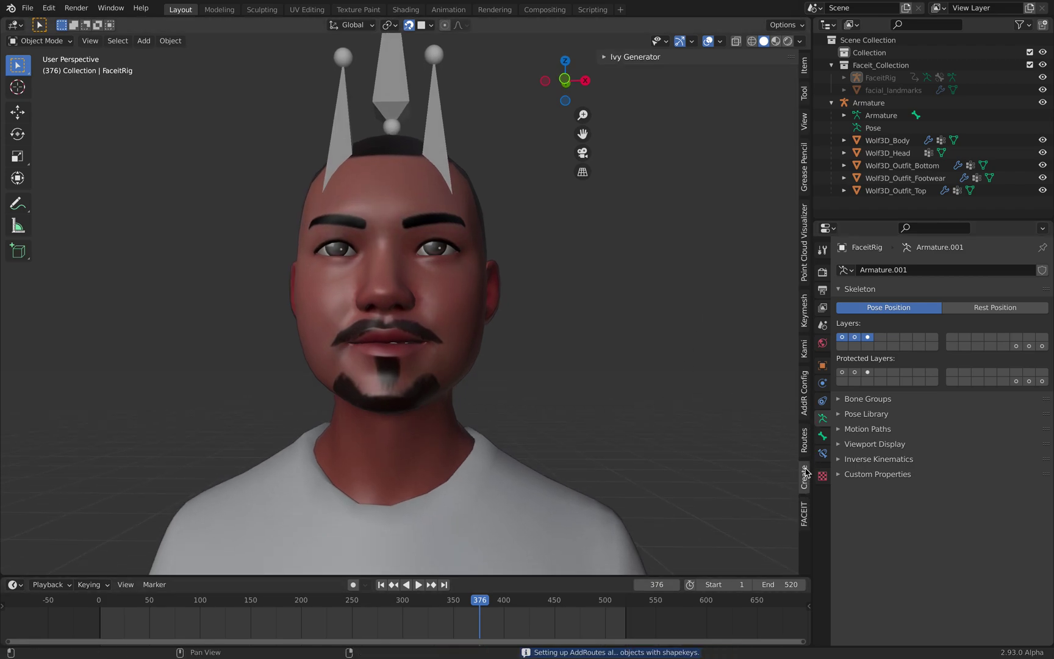
click(635, 86)
click(632, 72)
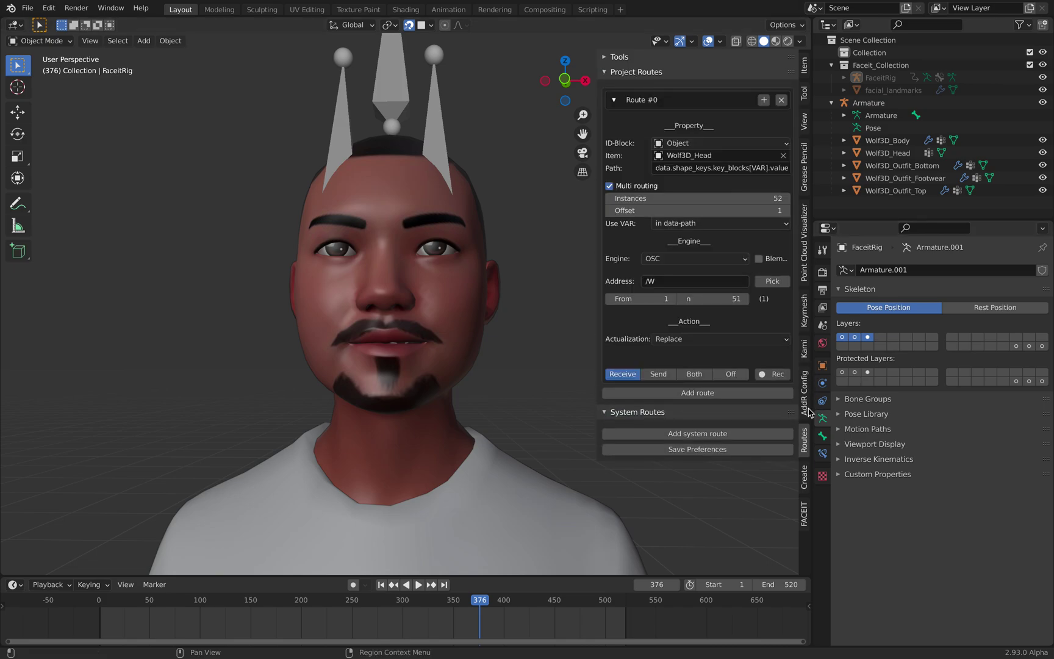
click(640, 72)
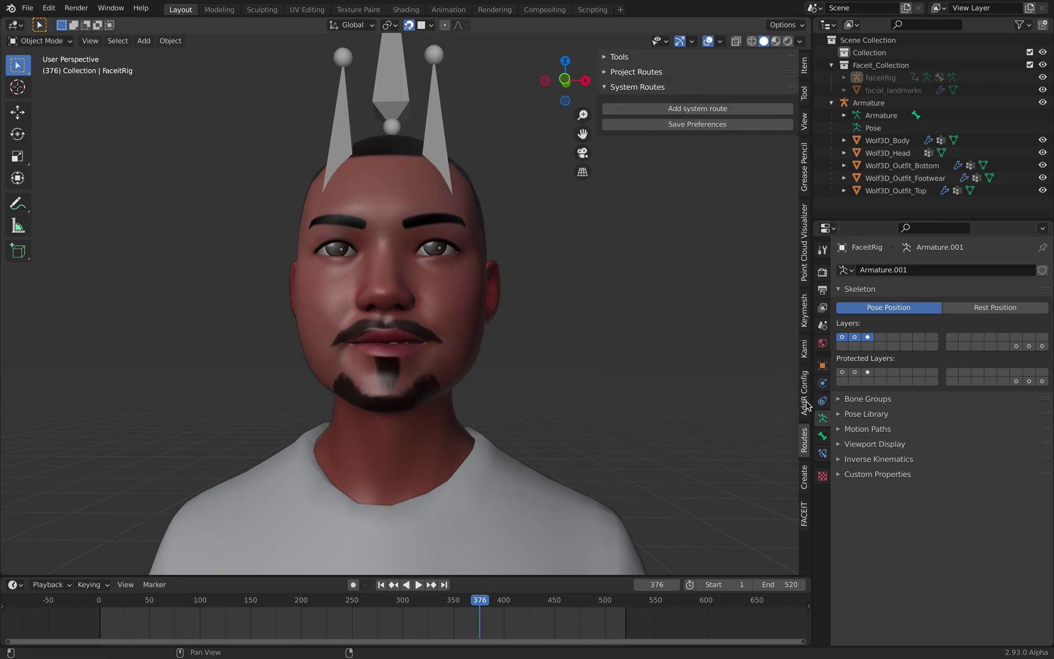
- Display the OSC Config settings in the AddRoutes configuration
click(807, 406)
click(647, 71)
click(646, 72)
click(646, 72)
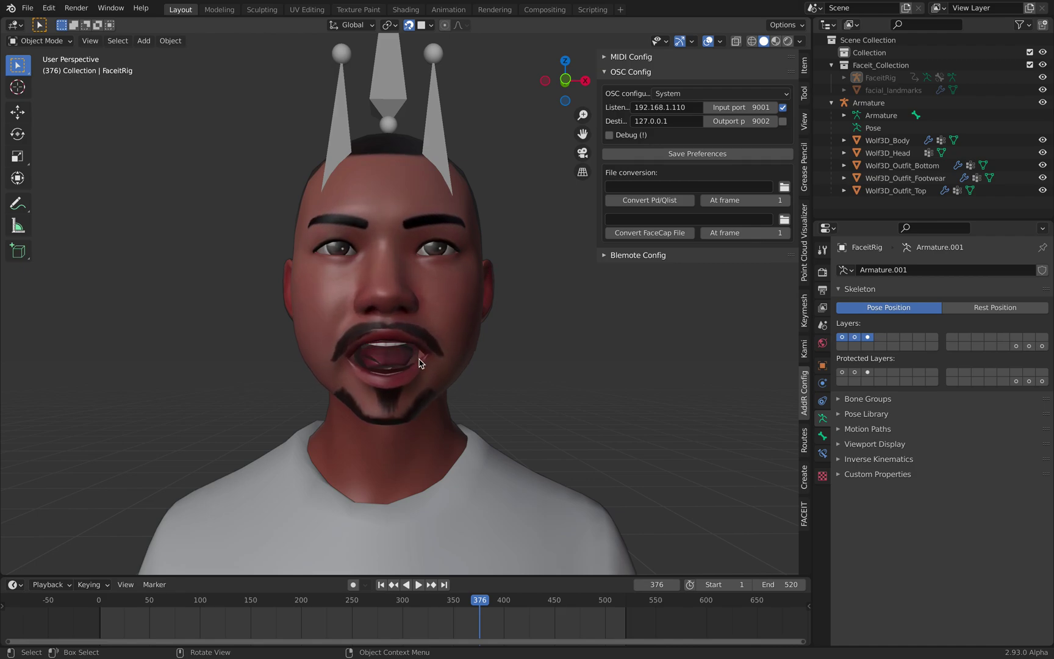
- Orbit and zoom to watch the head move live, then select Wolf3D_Head
middle_drag(388, 339, 416, 297)
scroll(447, 343, up, 3)
scroll(415, 299, up, 3)
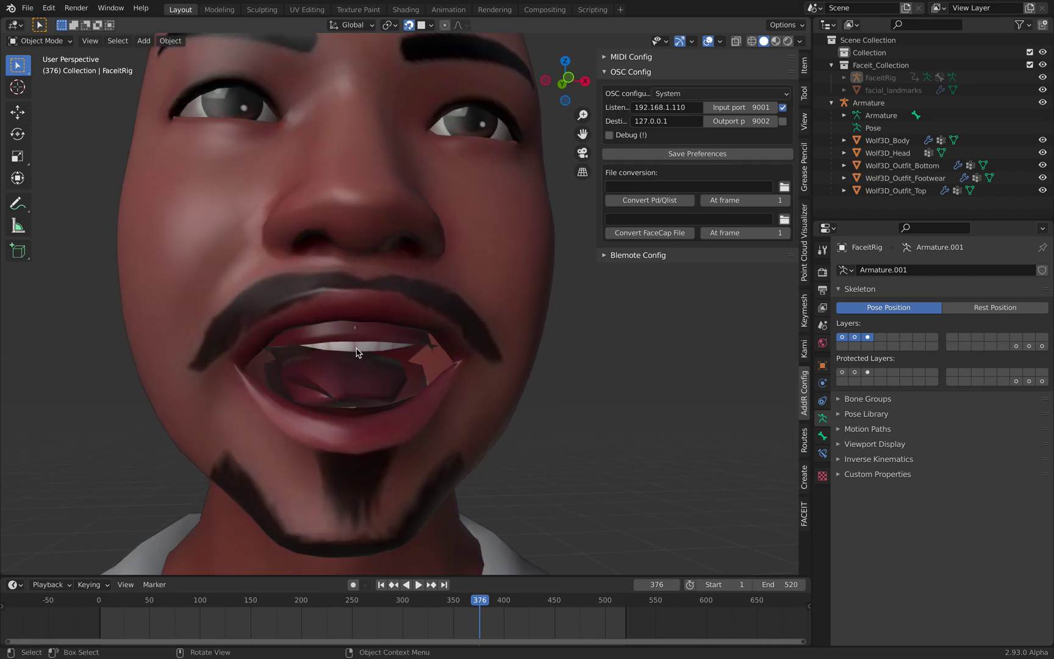
scroll(356, 352, down, 4)
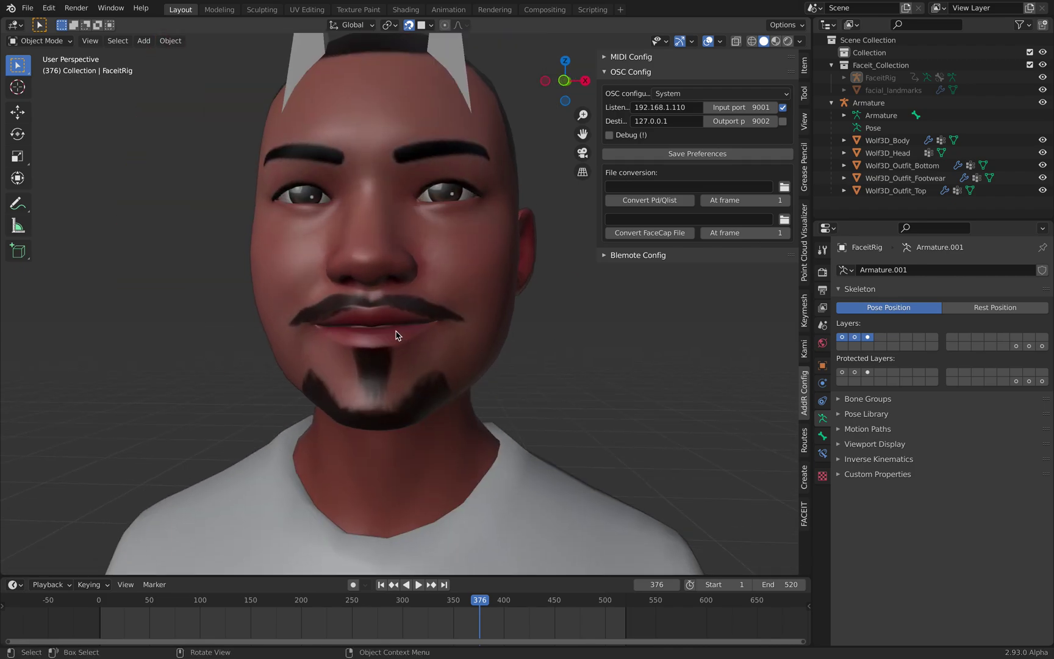
scroll(381, 335, up, 3)
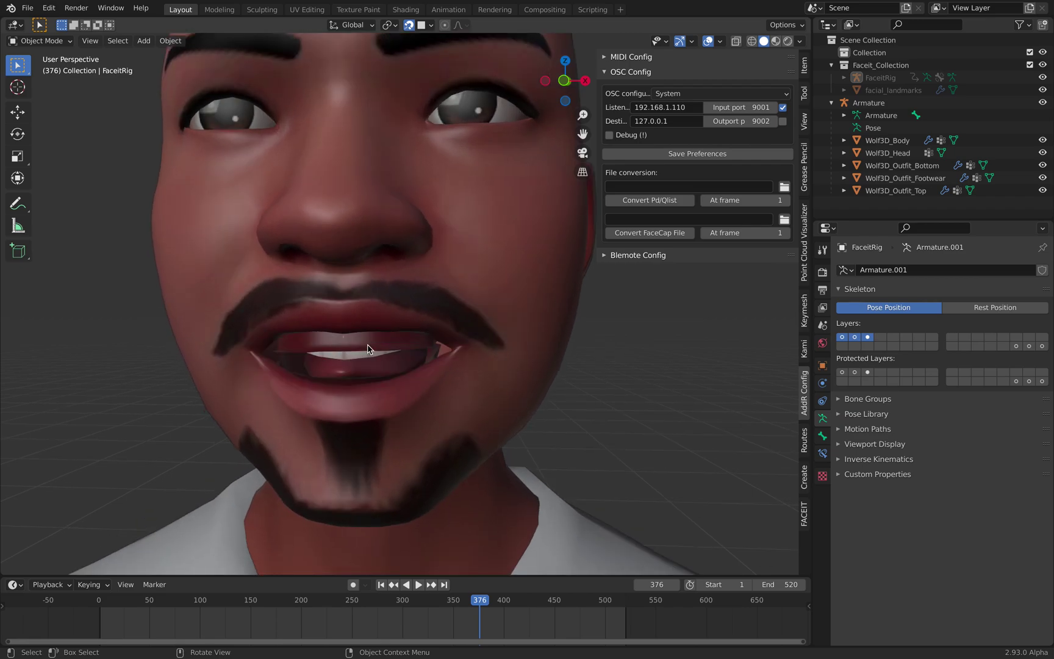
scroll(363, 353, down, 4)
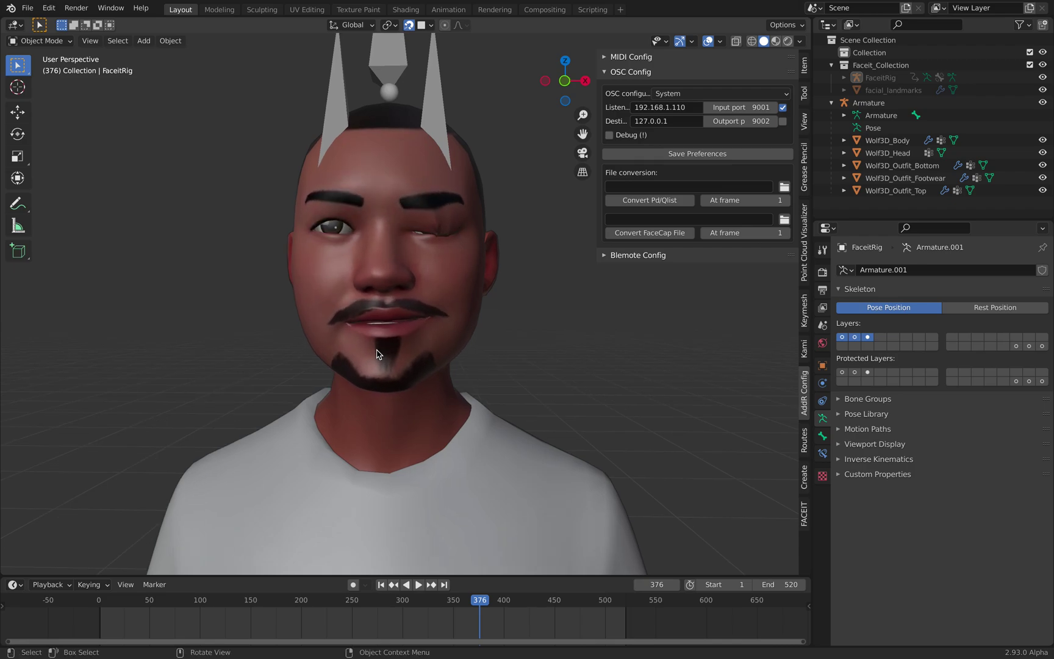
scroll(456, 228, up, 2)
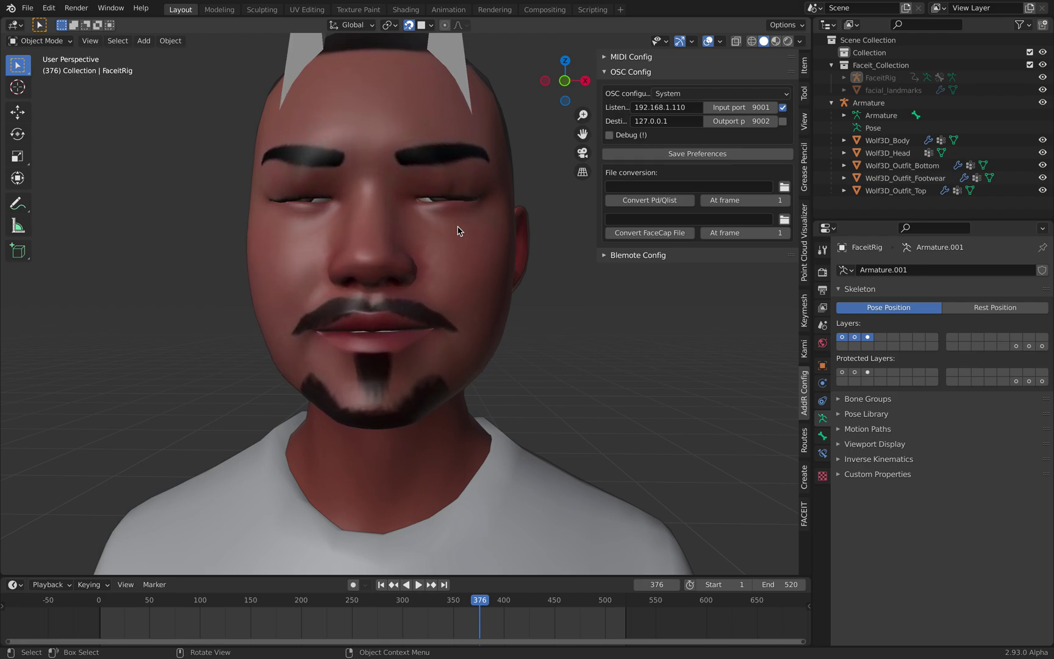
scroll(451, 244, down, 2)
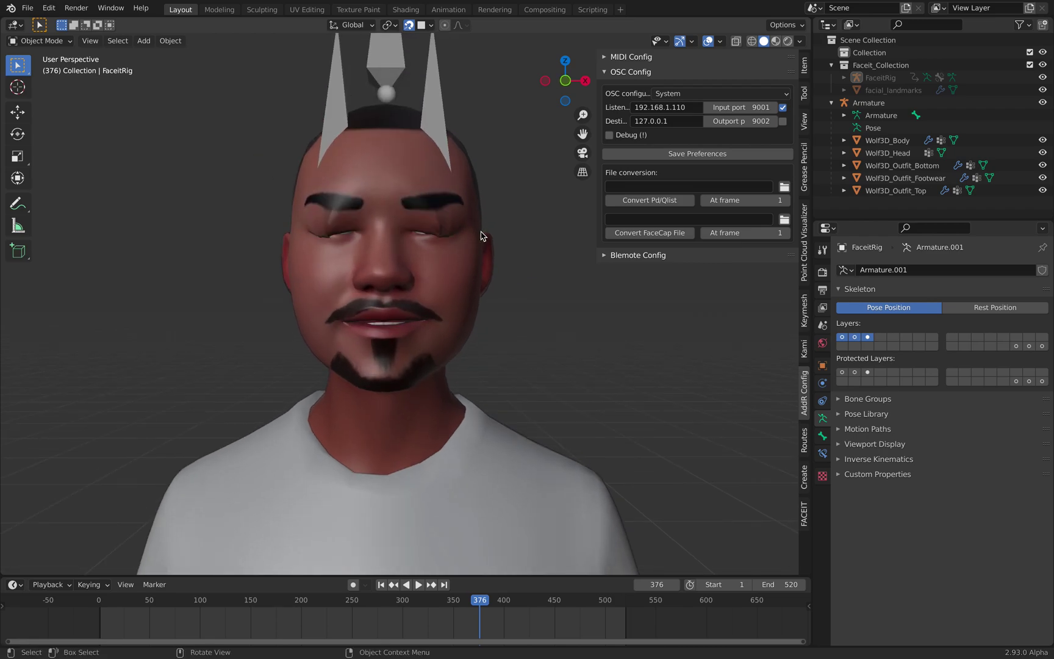
scroll(481, 236, down, 2)
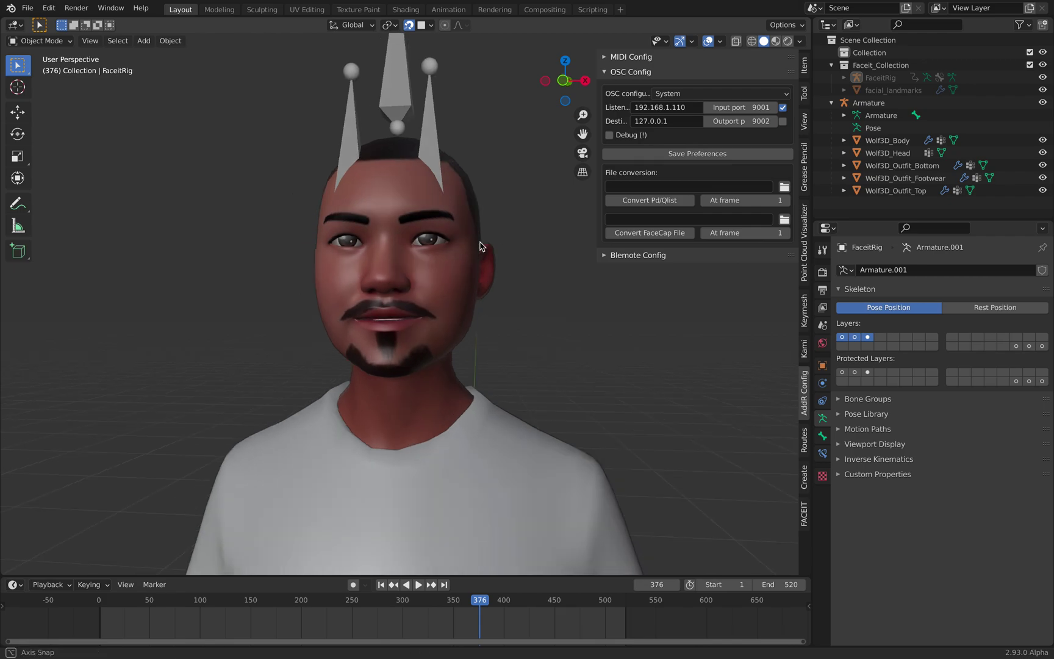
click(474, 222)
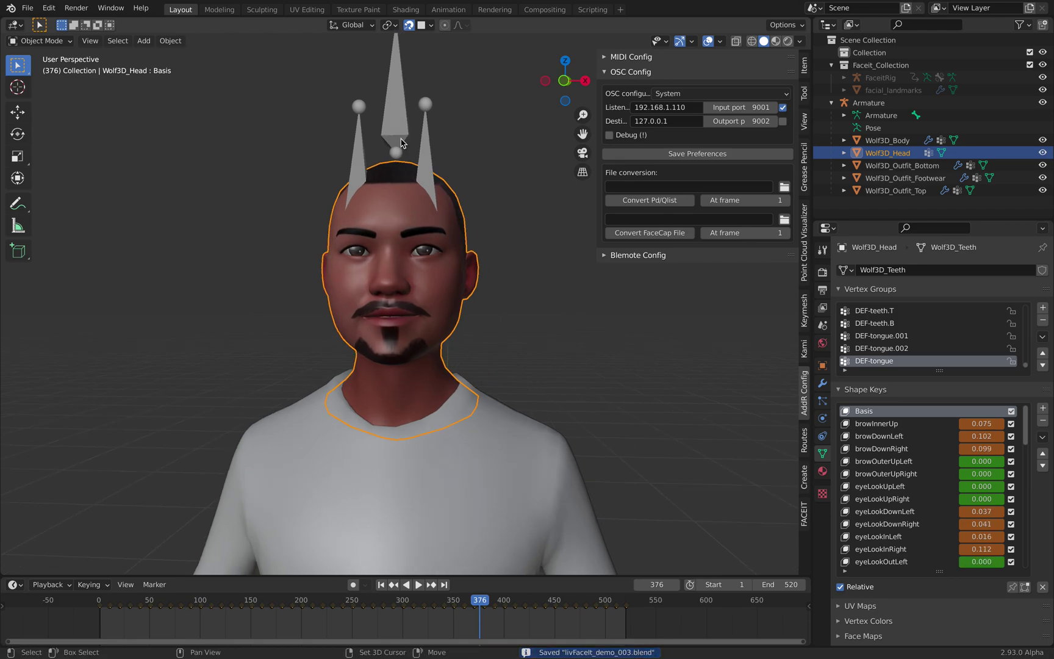
- Parent Wolf3D_Head to the Armature with automatic weights, leaving the armature selected
shift+click(427, 108)
key(super+p)
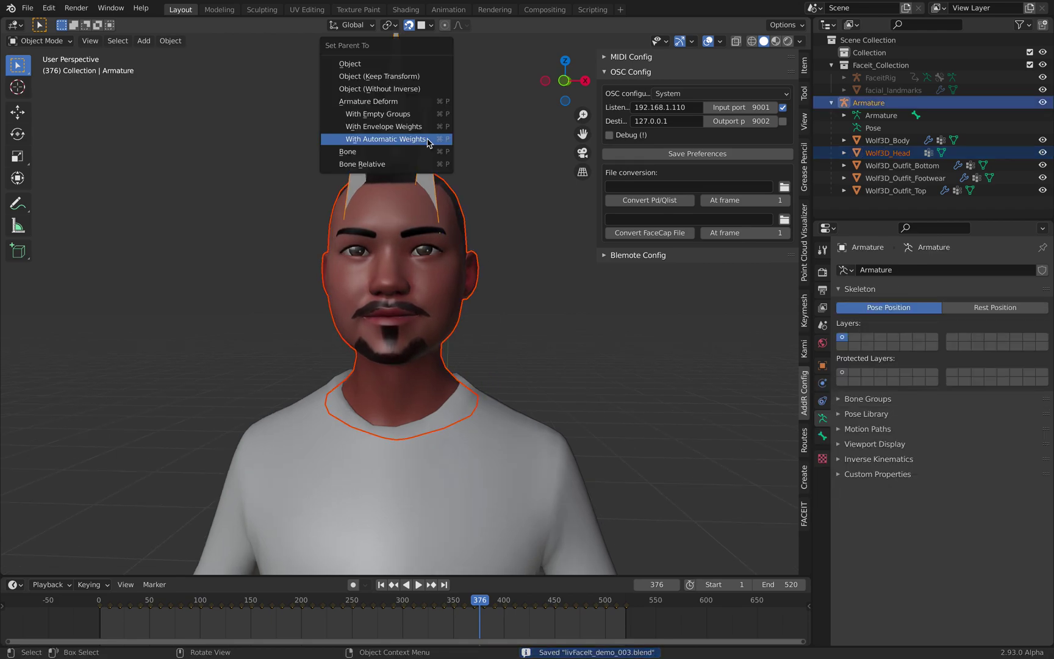
click(407, 141)
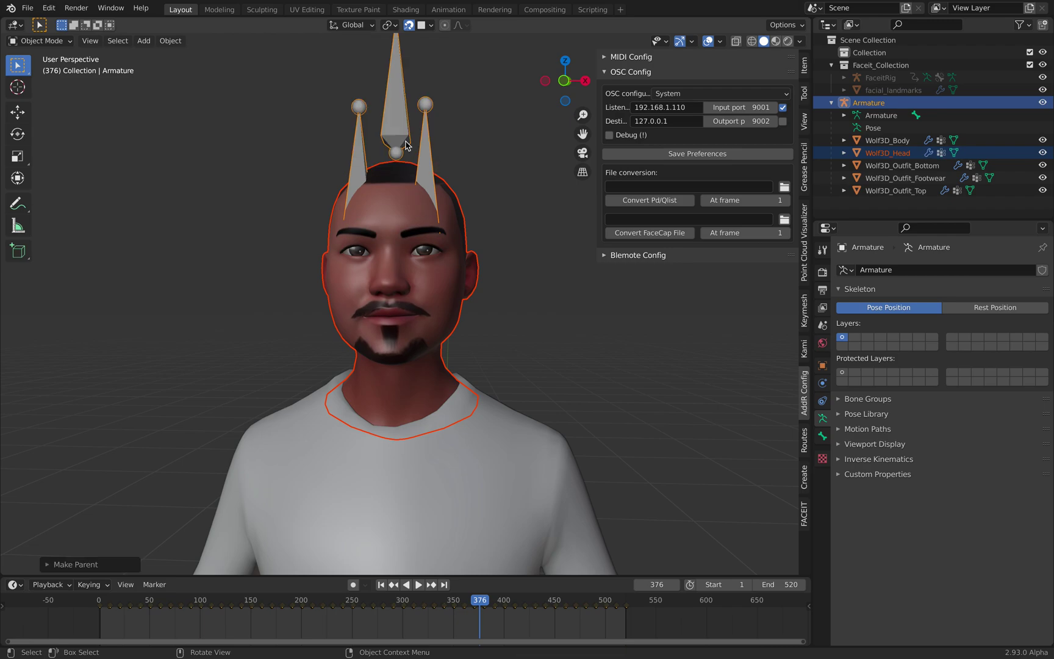
click(397, 139)
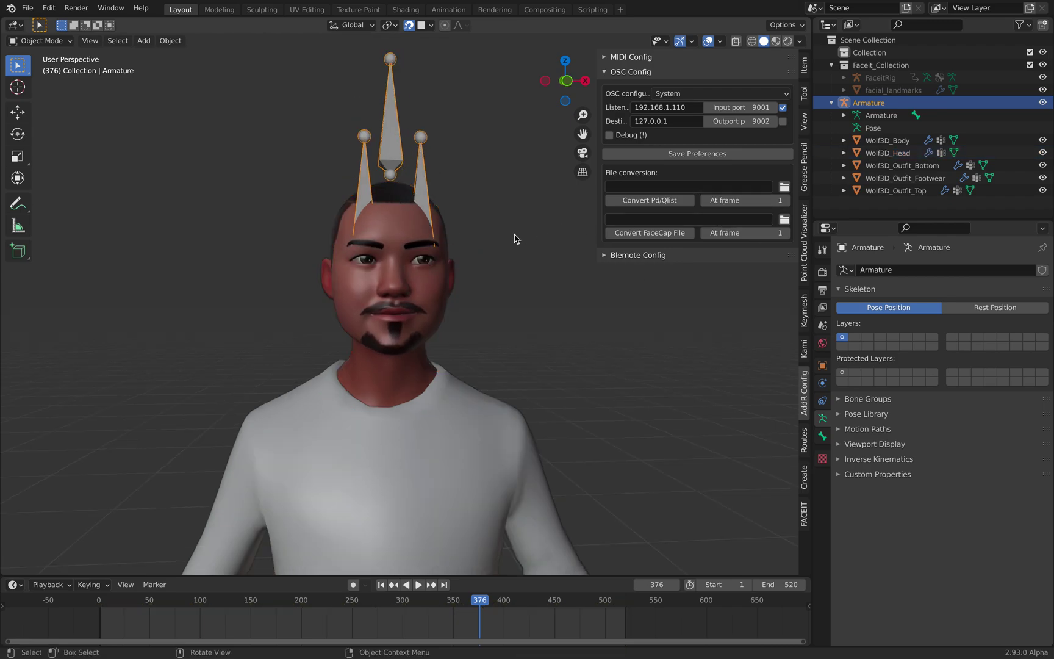
- Rotate the head bone freely in Pose Mode, then return to Object Mode
click(60, 42)
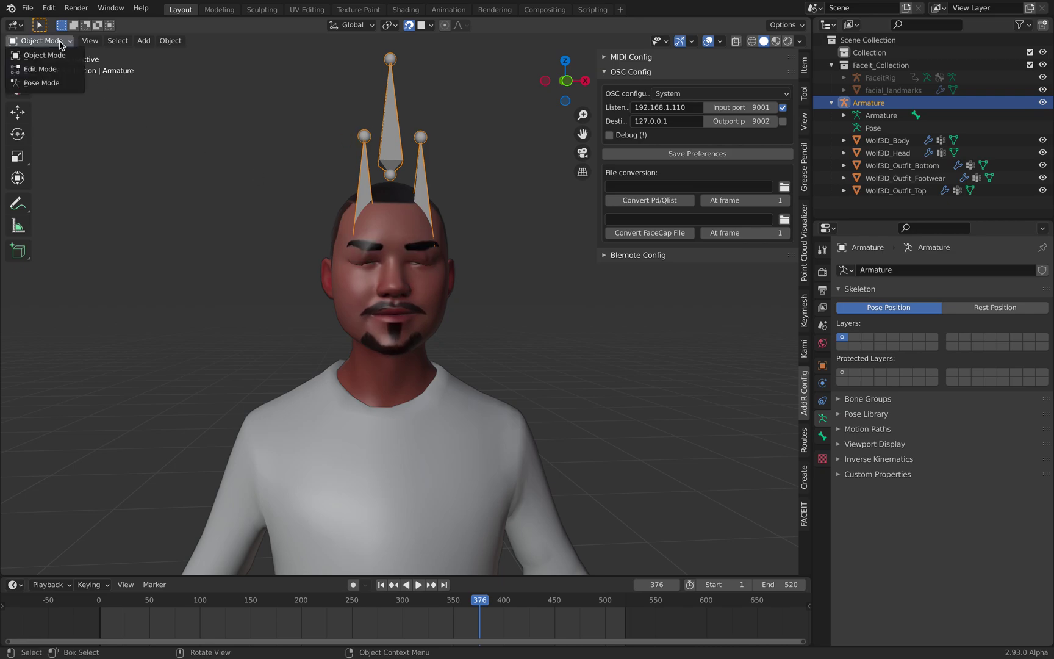
click(61, 84)
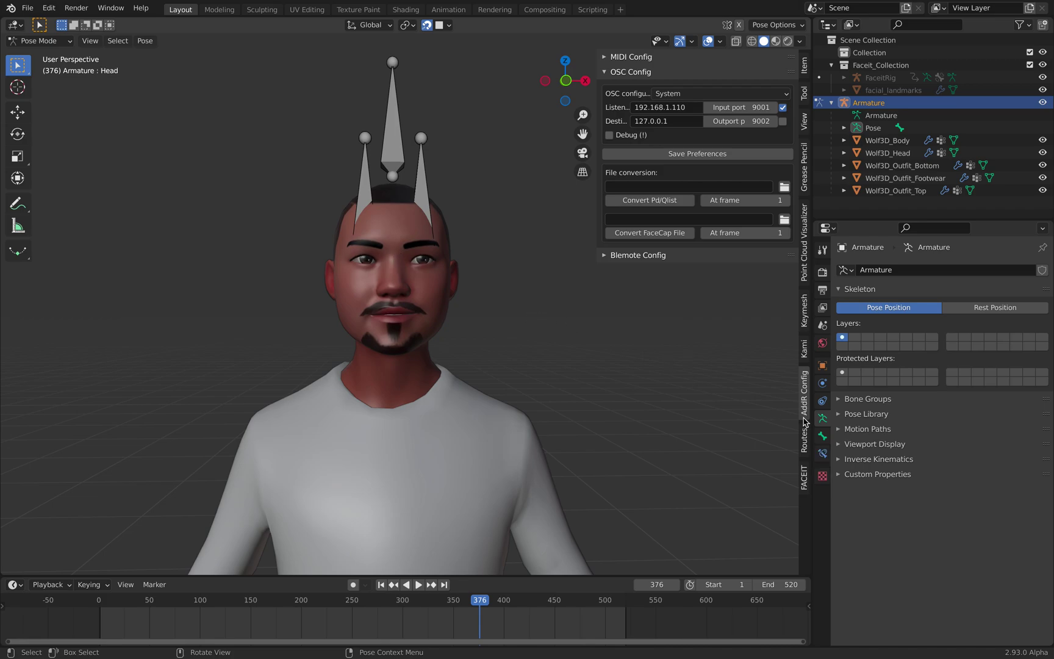
key(r)
key(r)
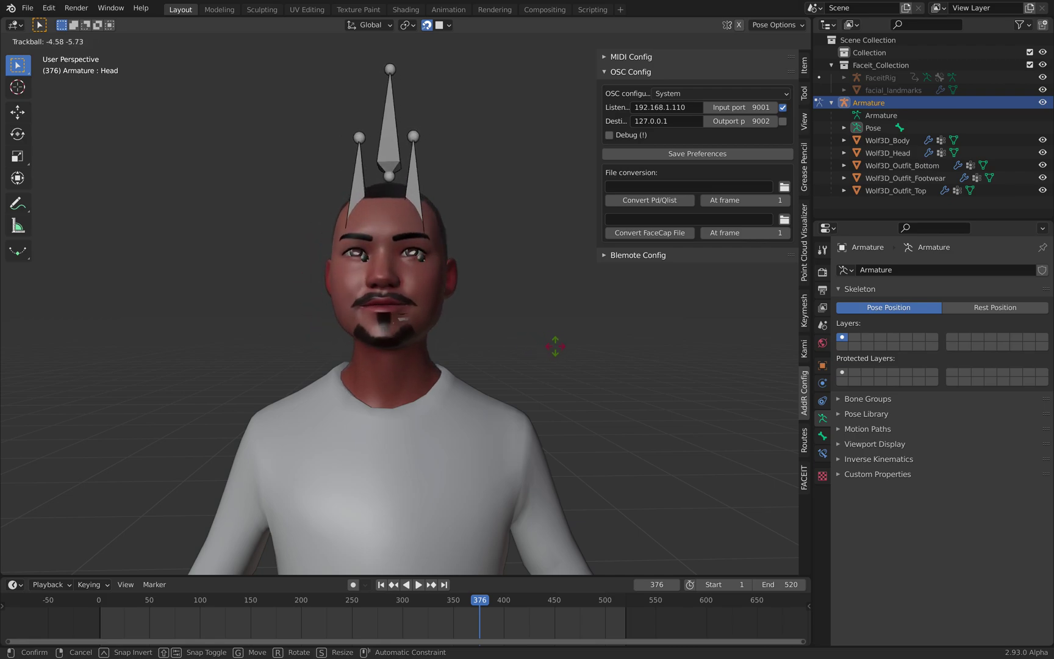
click(558, 347)
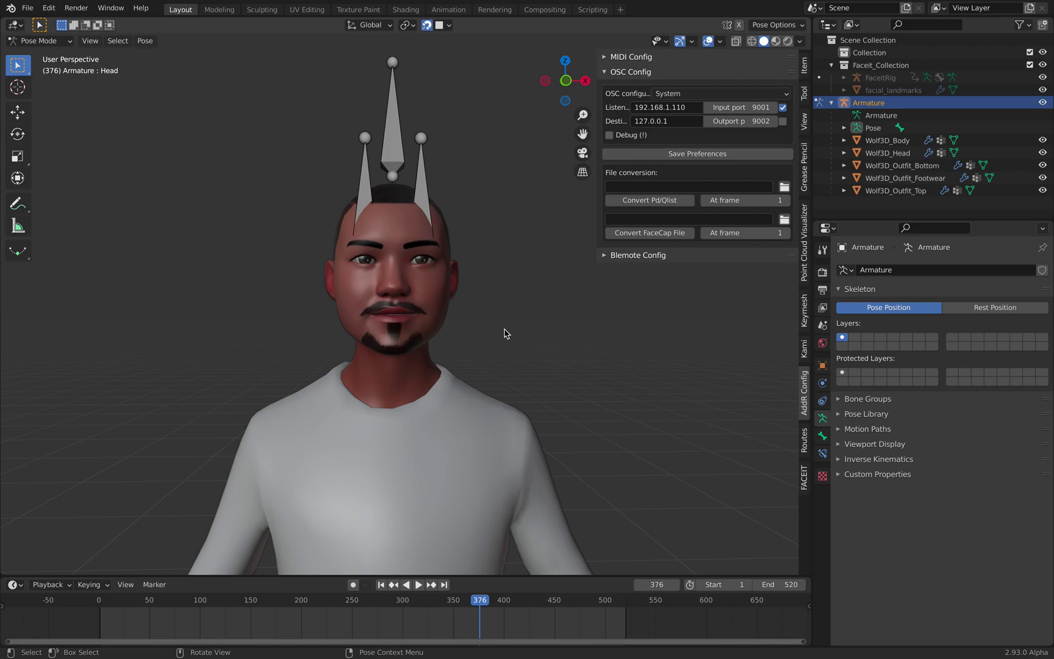
scroll(286, 277, up, 3)
click(34, 42)
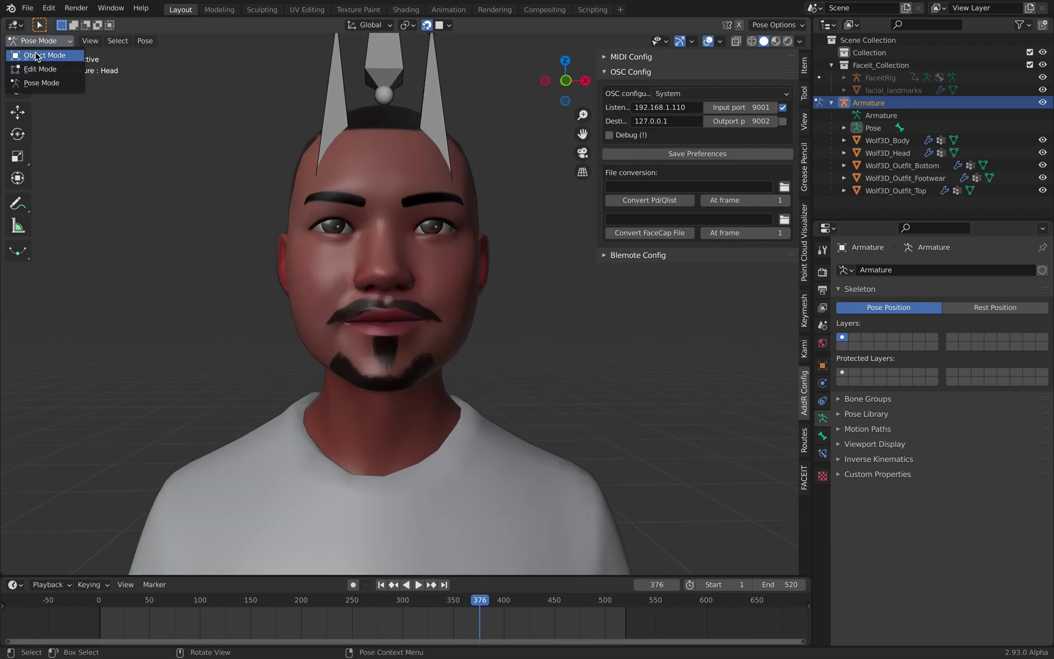
click(33, 55)
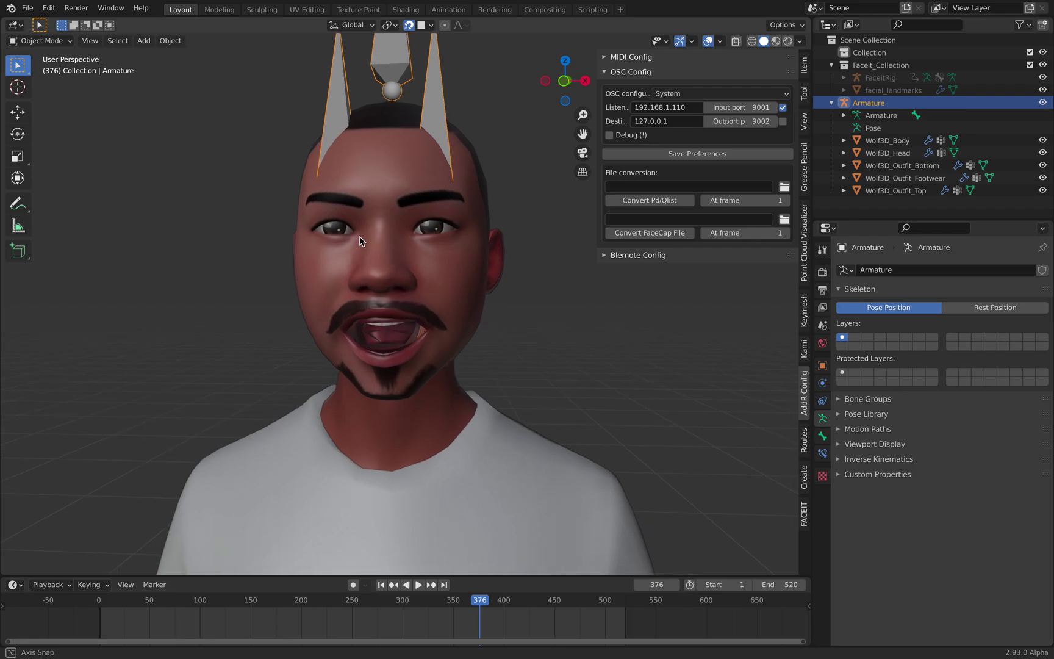
scroll(367, 239, down, 2)
scroll(376, 247, down, 4)
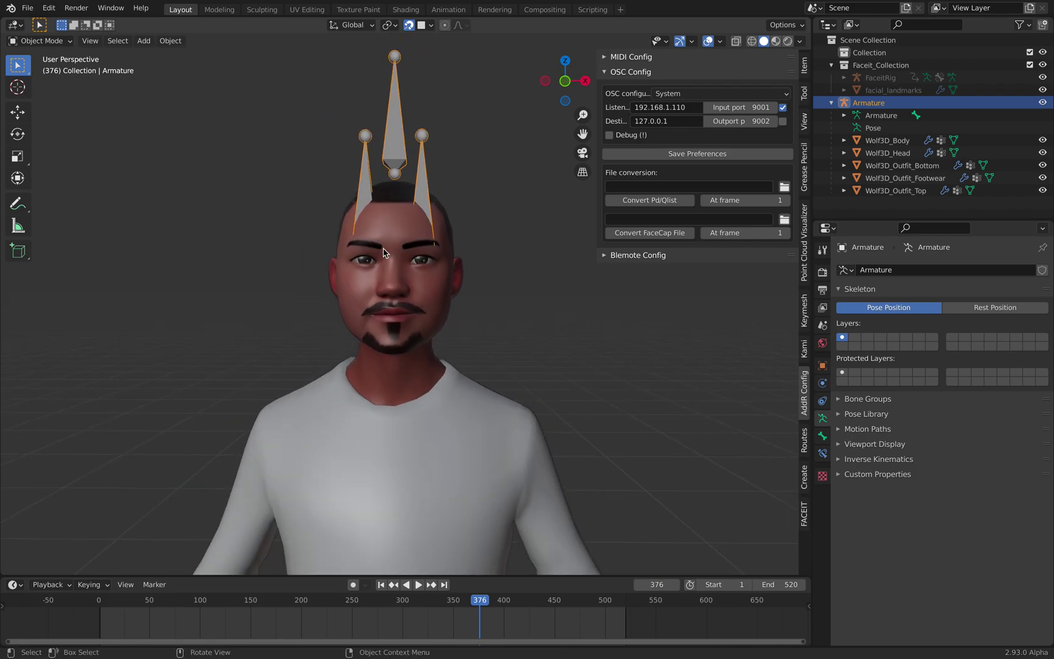
scroll(450, 357, down, 2)
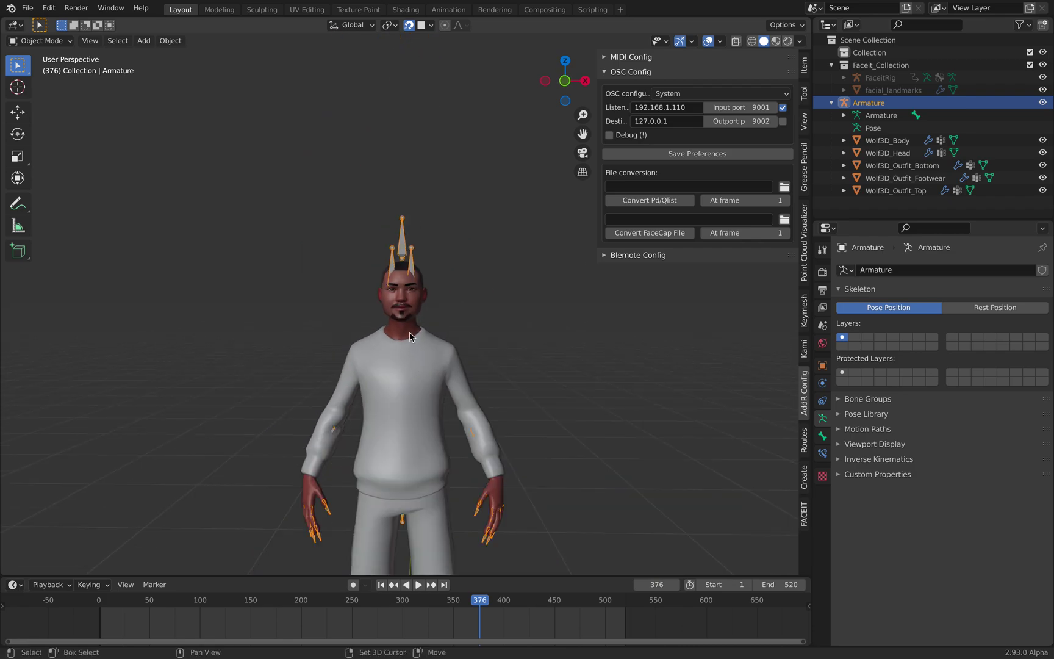
shift+middle_drag(446, 396, 438, 321)
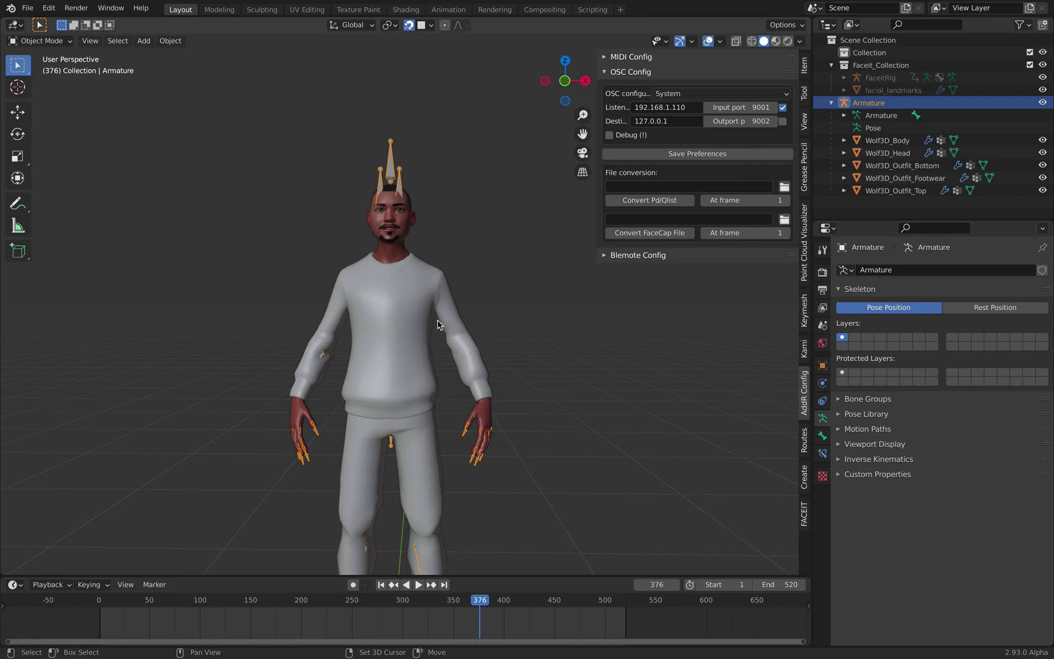
click(776, 42)
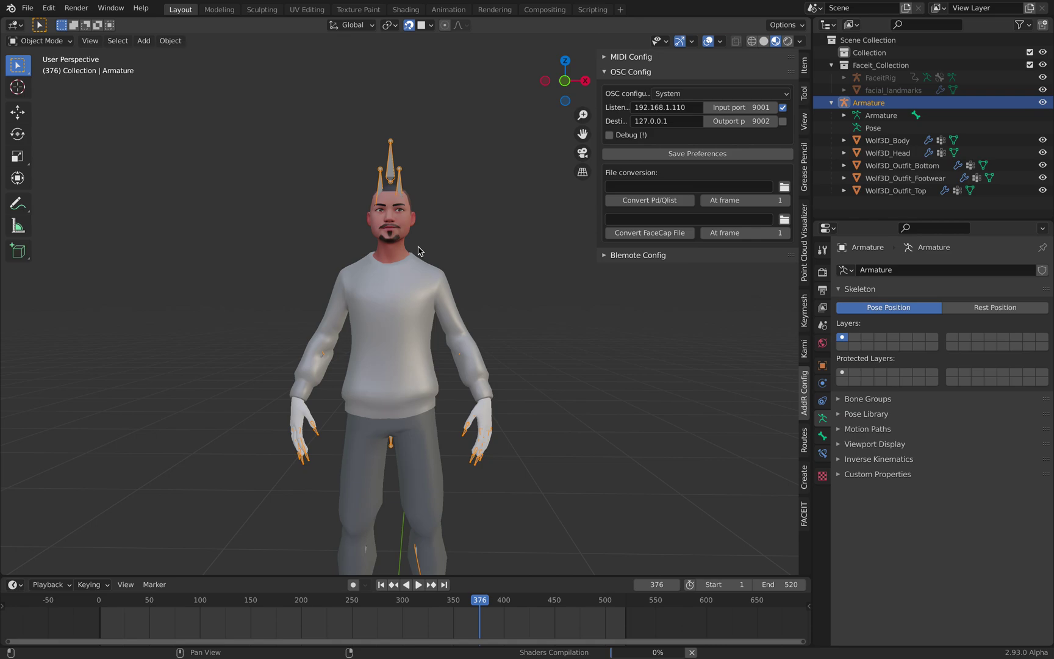
middle_drag(418, 251, 313, 285)
scroll(378, 262, up, 3)
scroll(421, 273, down, 2)
scroll(383, 242, up, 2)
mouse_move(383, 242)
middle_down()
mouse_move(466, 252)
mouse_move(369, 249)
mouse_move(454, 317)
mouse_move(442, 277)
mouse_move(395, 234)
mouse_move(395, 252)
middle_up()
scroll(394, 252, down, 2)
scroll(396, 253, up, 4)
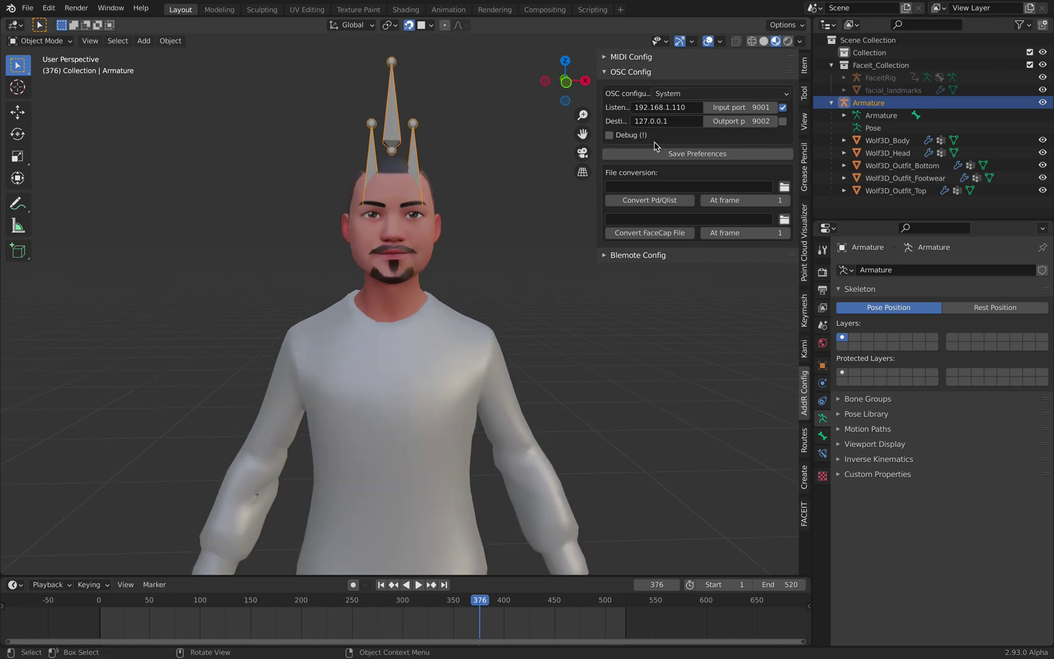
click(763, 41)
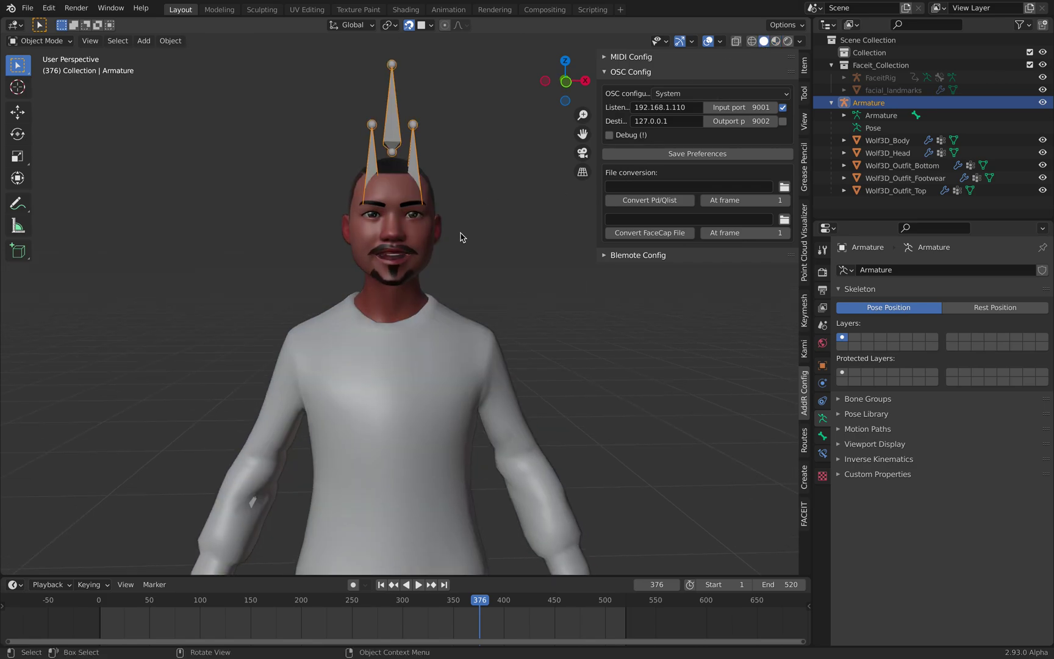
scroll(461, 236, up, 3)
middle_drag(461, 236, 434, 261)
scroll(417, 247, down, 1)
middle_drag(418, 247, 451, 264)
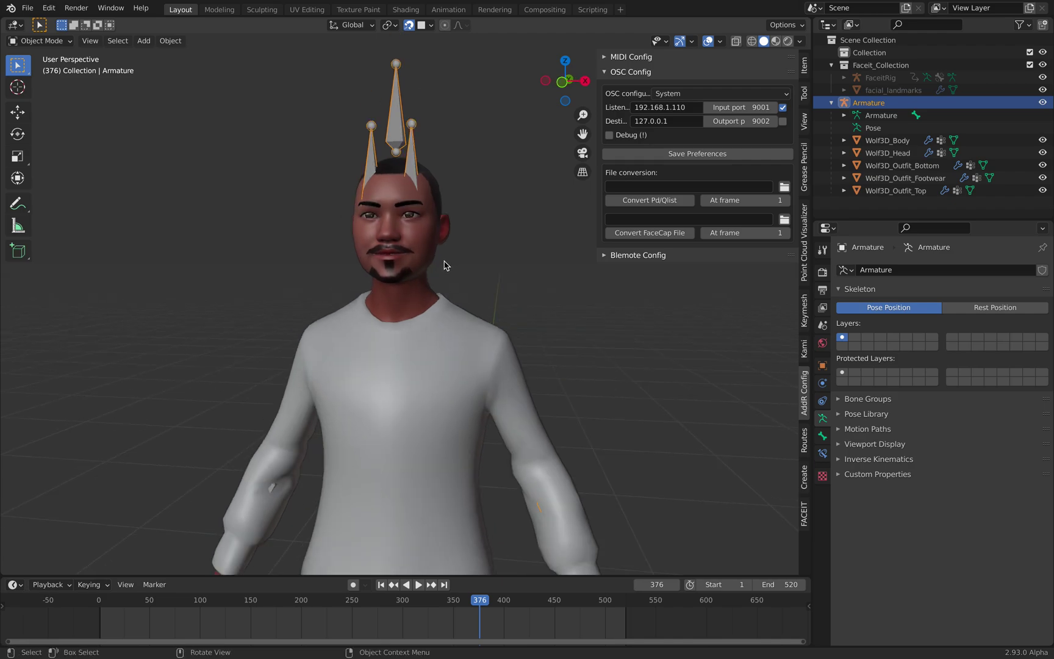
scroll(443, 272, down, 2)
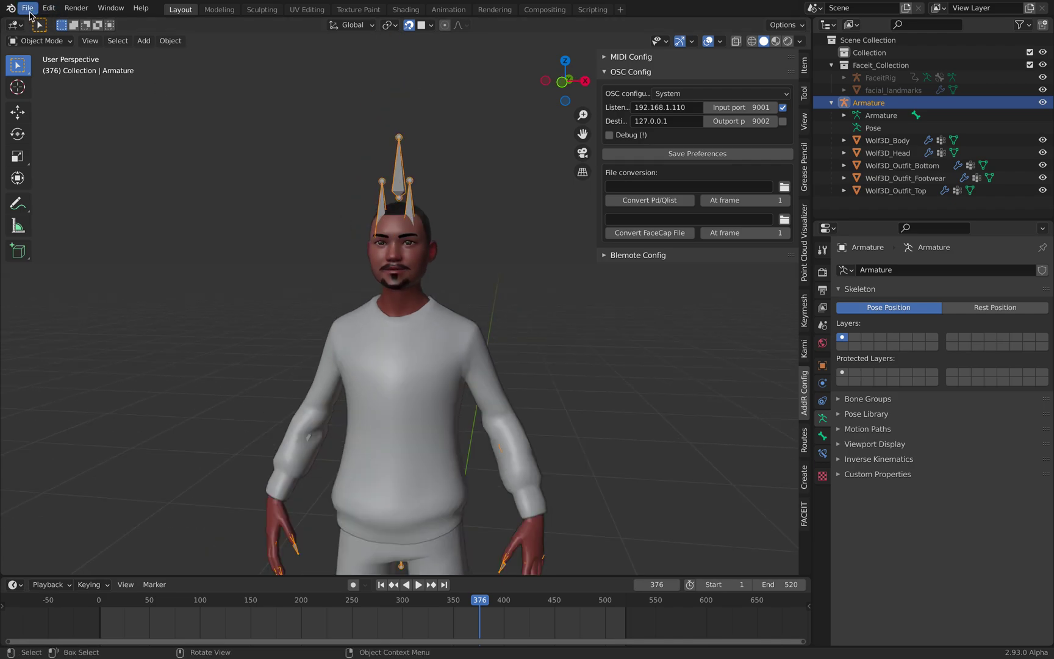
scroll(464, 242, up, 2)
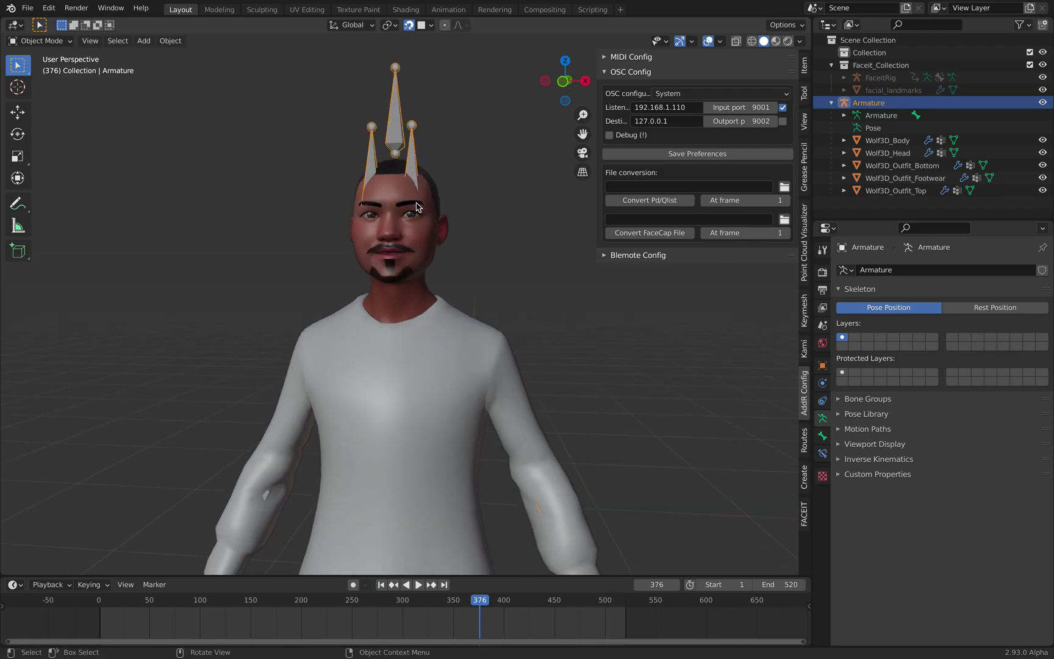
key(ctrl+Left)
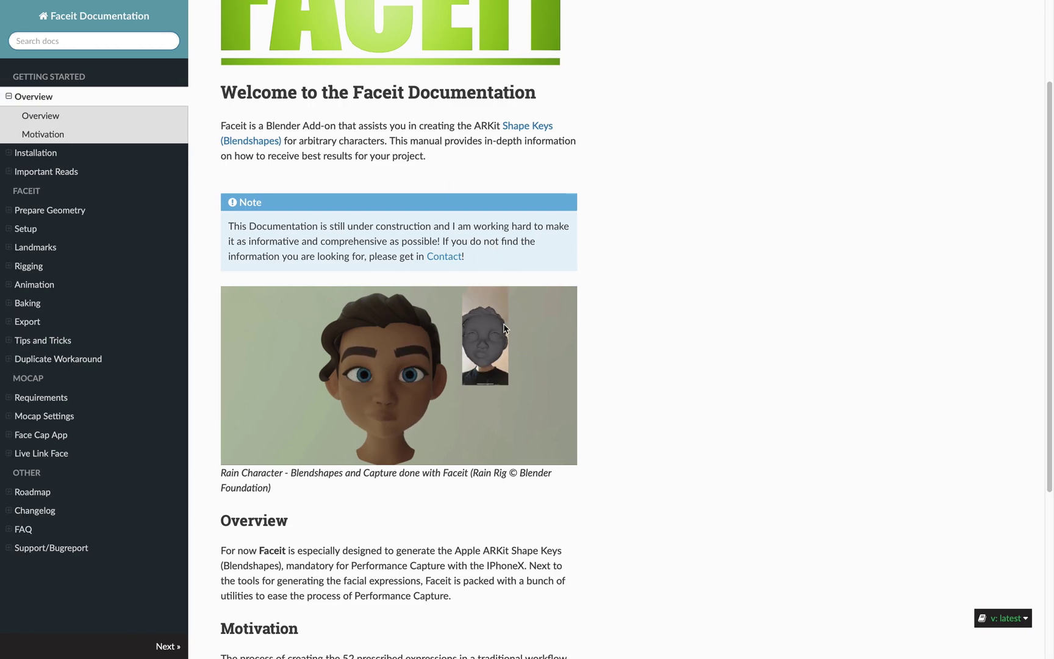
key(ctrl+super+Right)
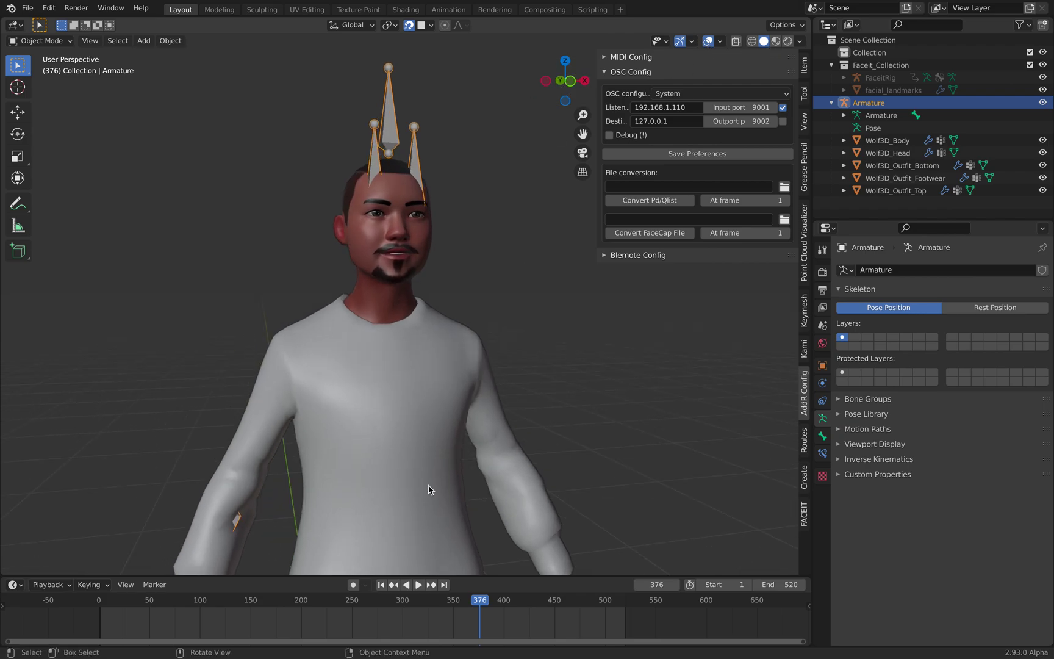
- Open alienmonk_faceit_Anim_005.blend from recent files, discarding changes to the demo scene
click(28, 8)
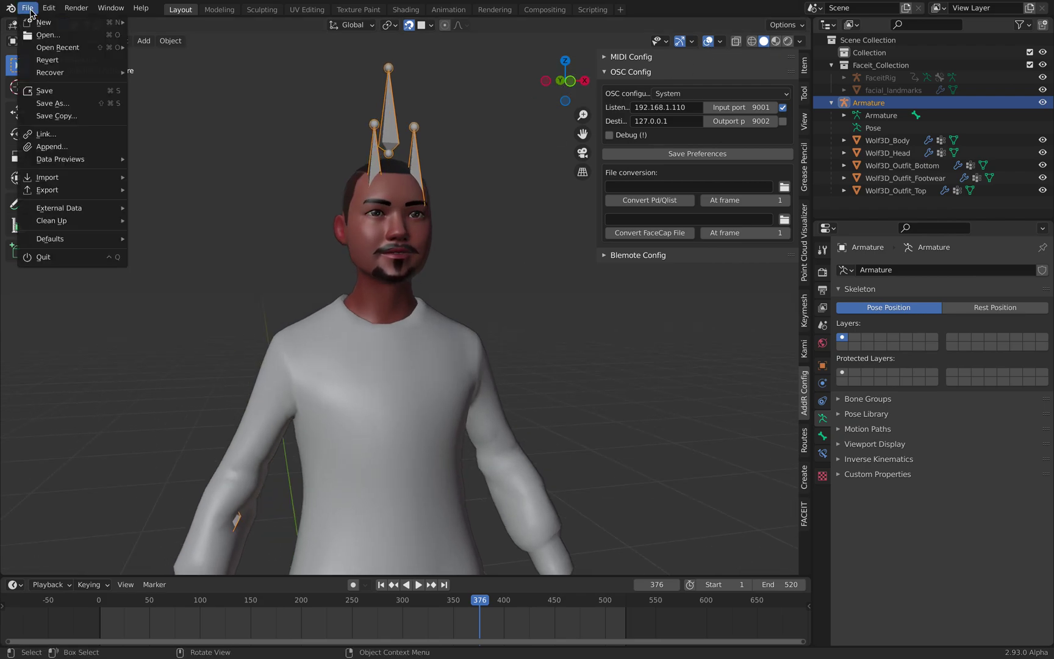
mouse_move(52, 51)
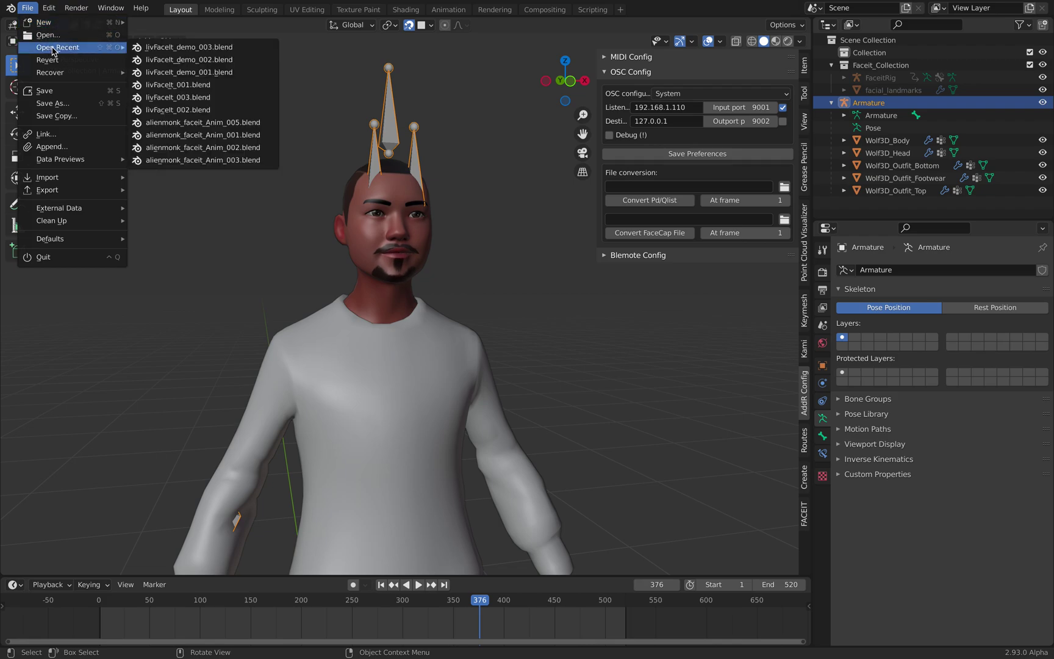
click(186, 124)
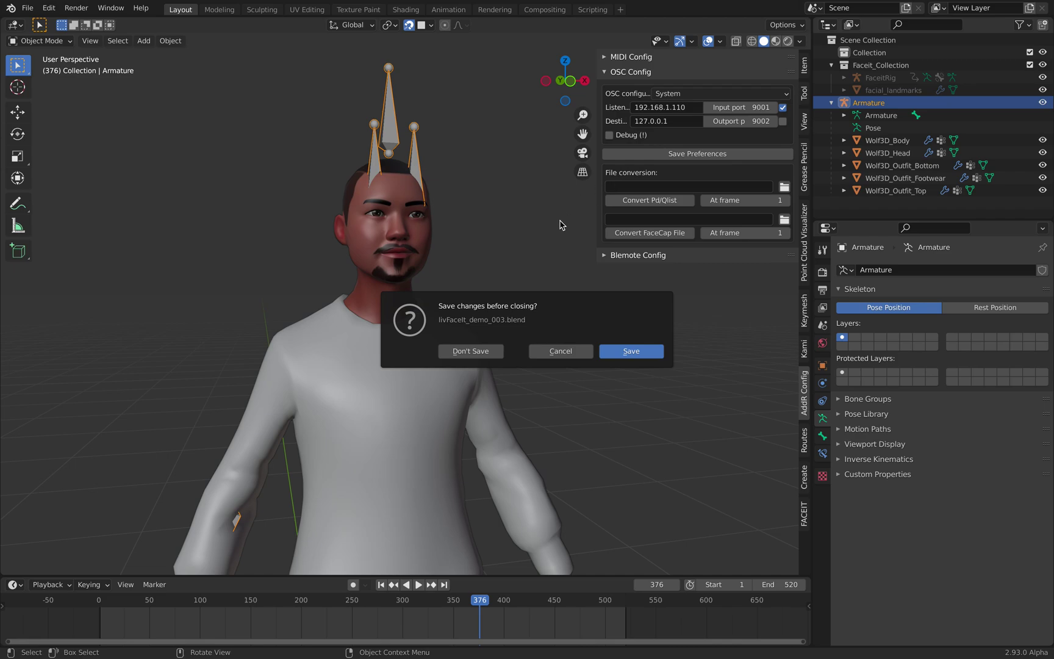
click(491, 351)
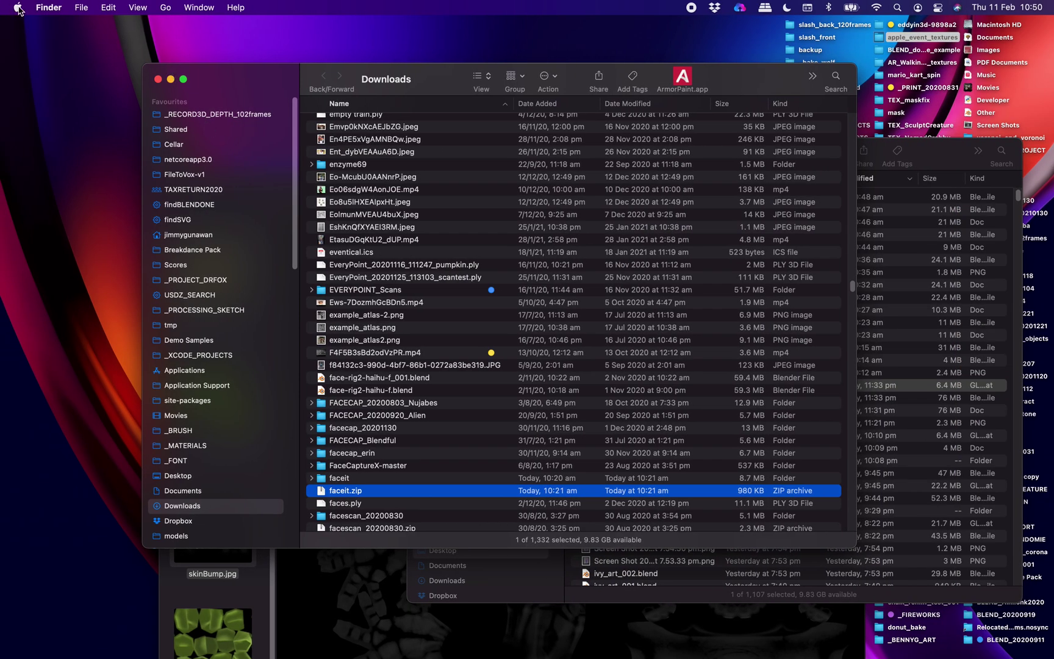
click(18, 8)
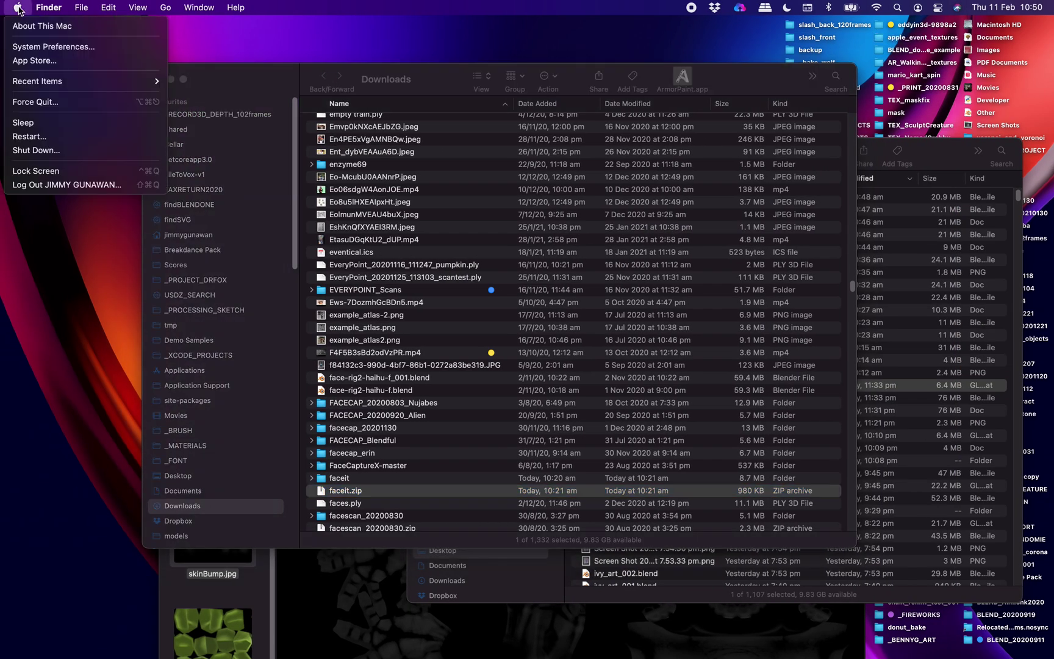
- Open Force Quit Applications, select Blender, then close the window without quitting anything
click(41, 102)
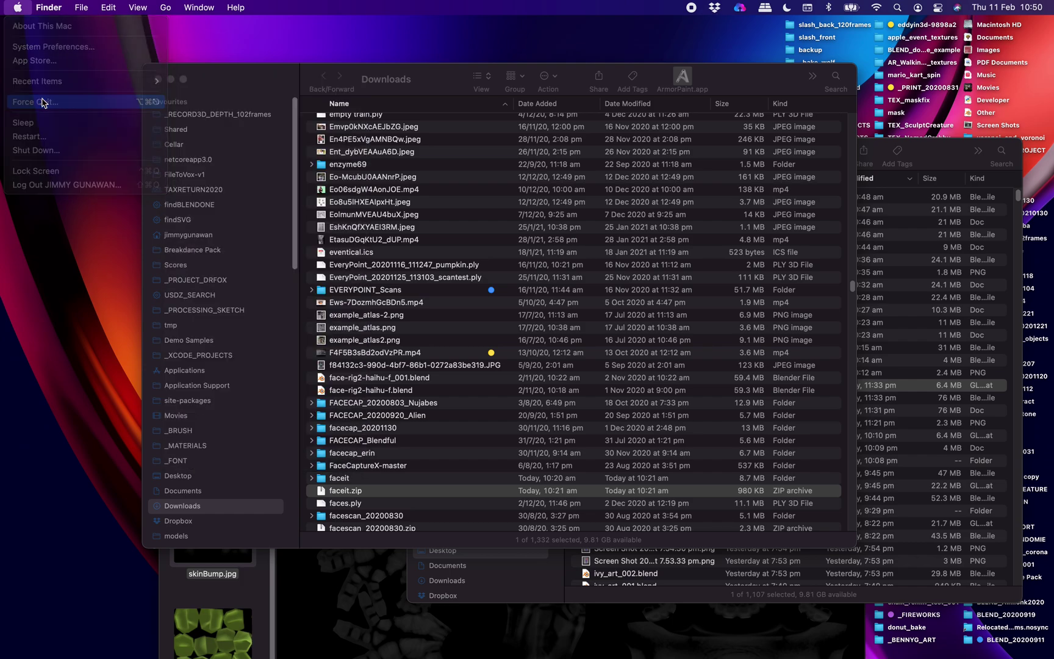
click(64, 192)
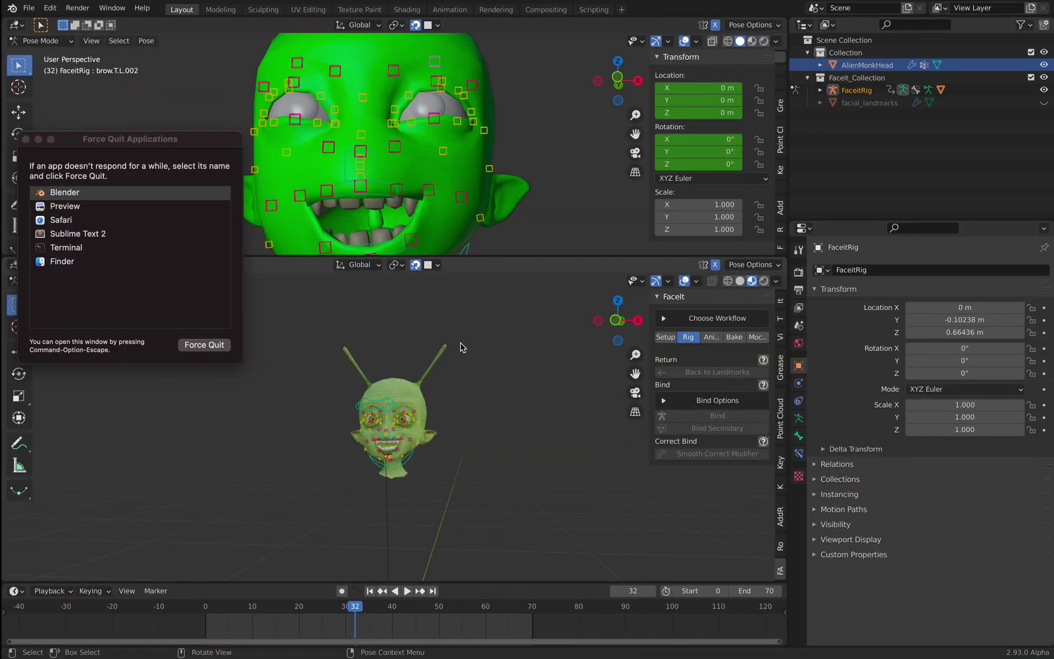
middle_drag(460, 343, 457, 337)
click(26, 139)
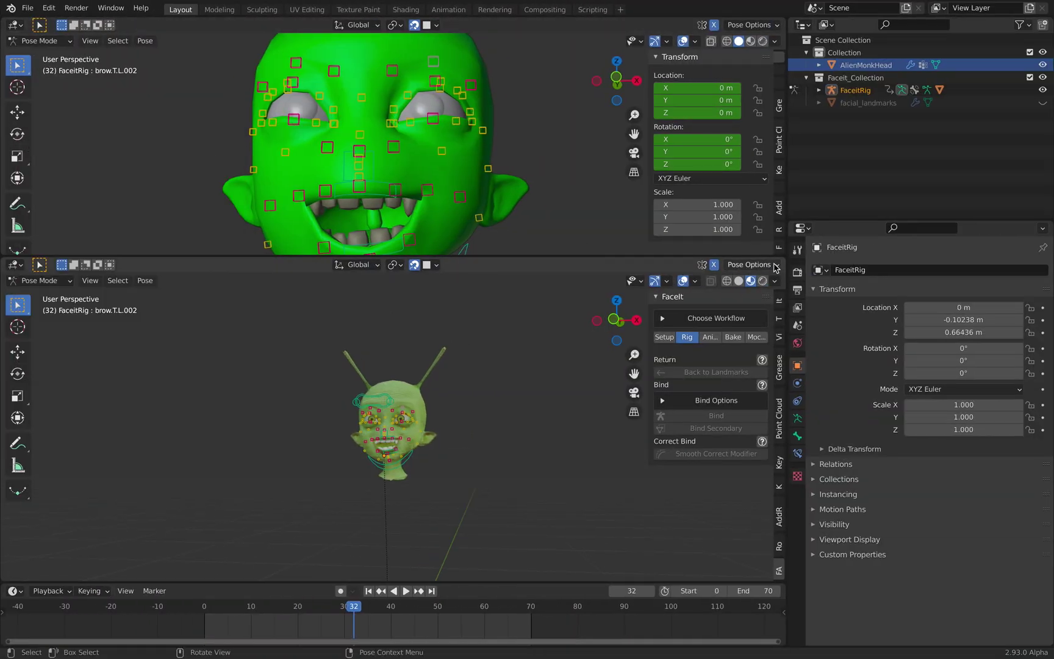
- Rearrange the viewports, merging the split-off view back into the upper viewport
drag(783, 256, 788, 193)
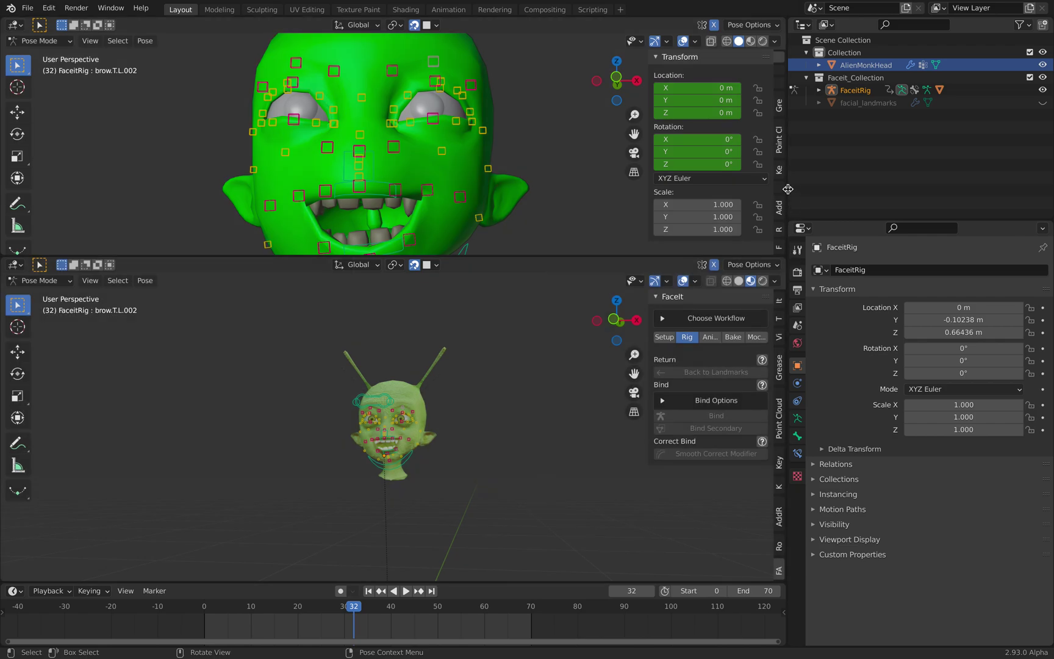
drag(783, 256, 785, 311)
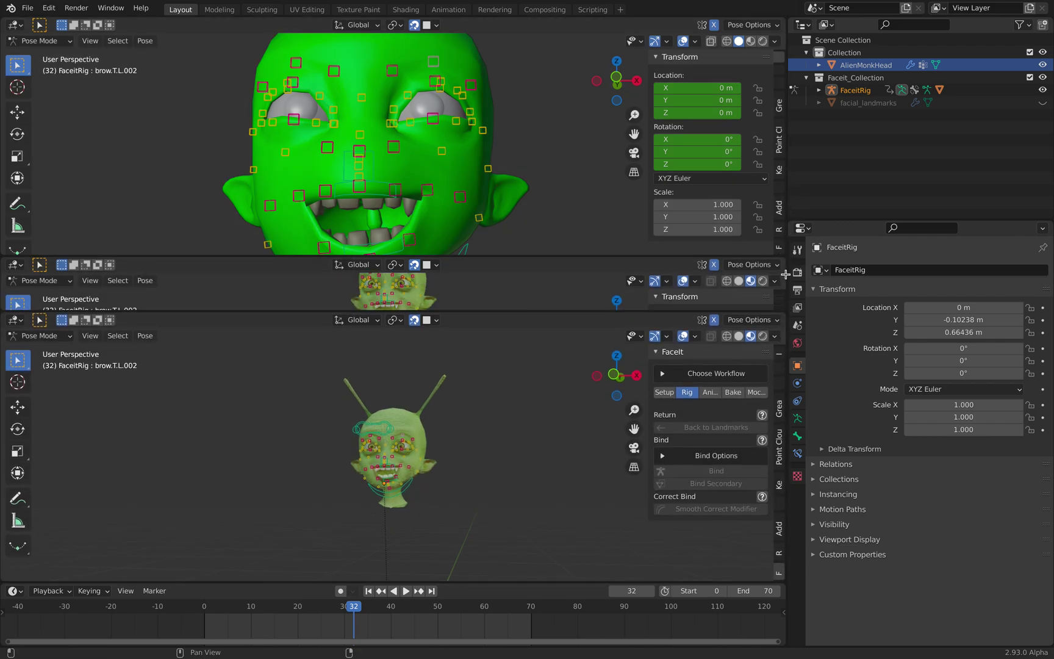
drag(783, 256, 782, 289)
scroll(442, 340, up, 4)
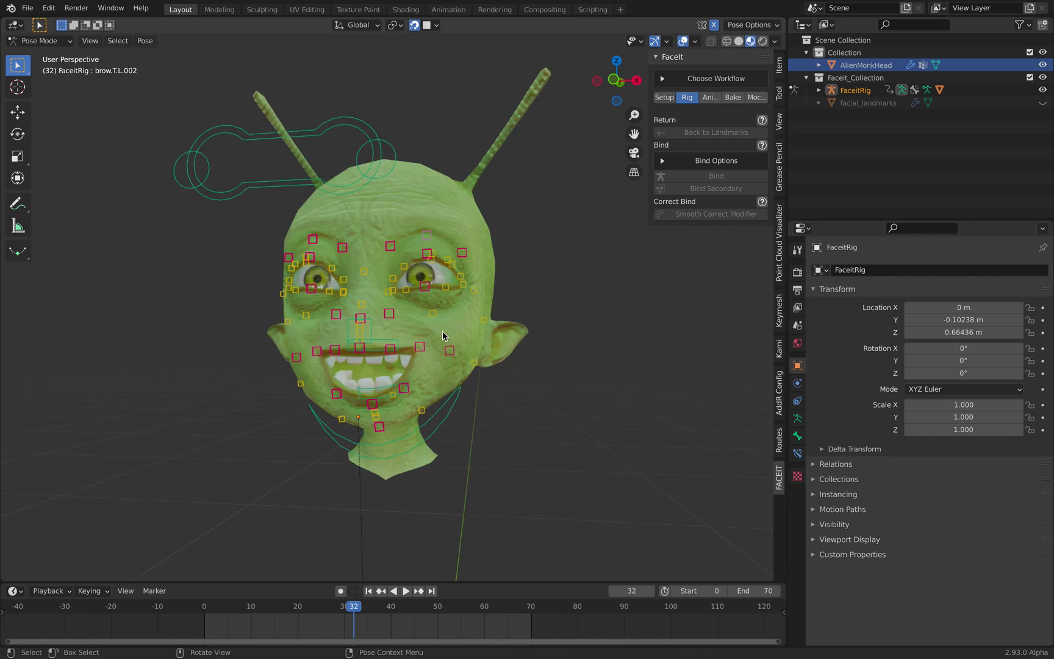
- Select the eyes control and preview the facial animation, stopping at frame 64
click(441, 135)
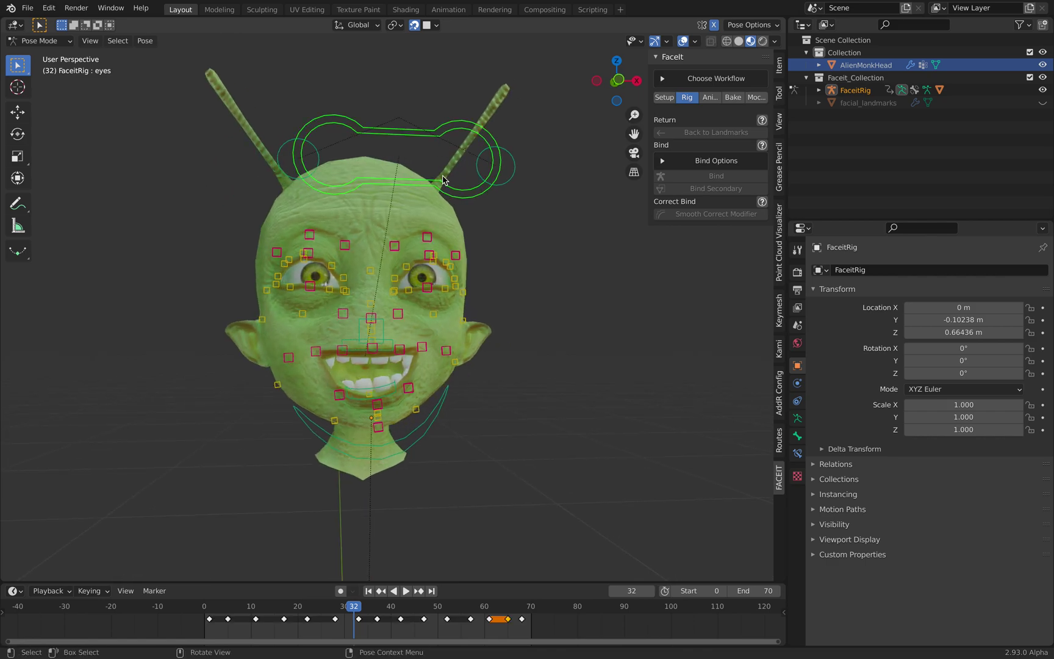
shift+middle_drag(442, 175, 440, 182)
click(224, 605)
key(space)
drag(225, 608, 498, 606)
key(space)
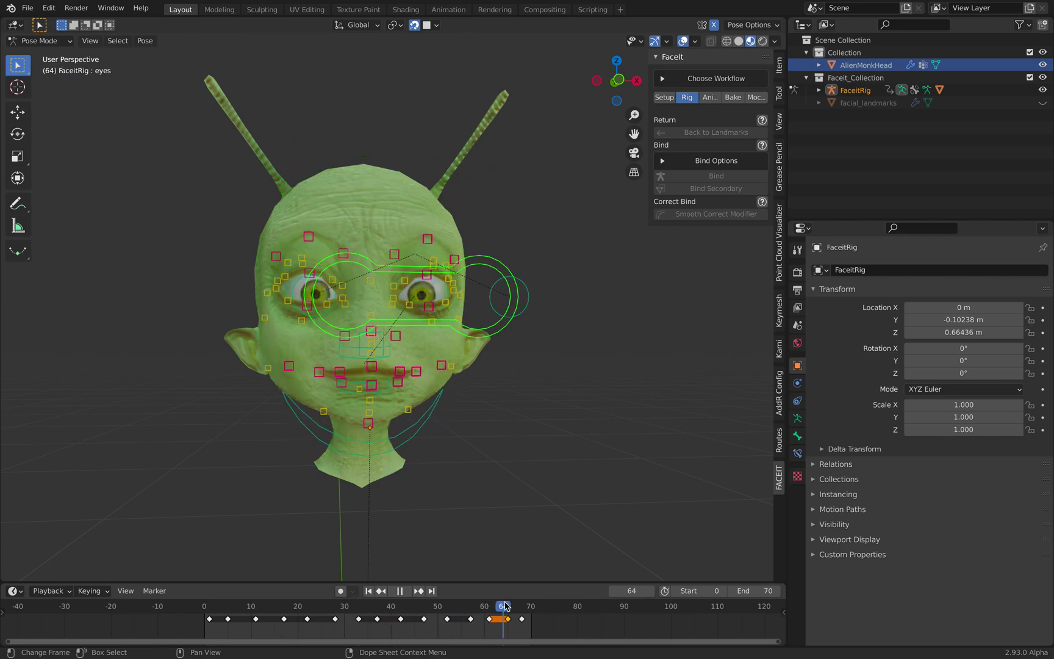
middle_drag(463, 490, 450, 513)
middle_drag(278, 514, 275, 305)
click(211, 221)
key(ctrl+z)
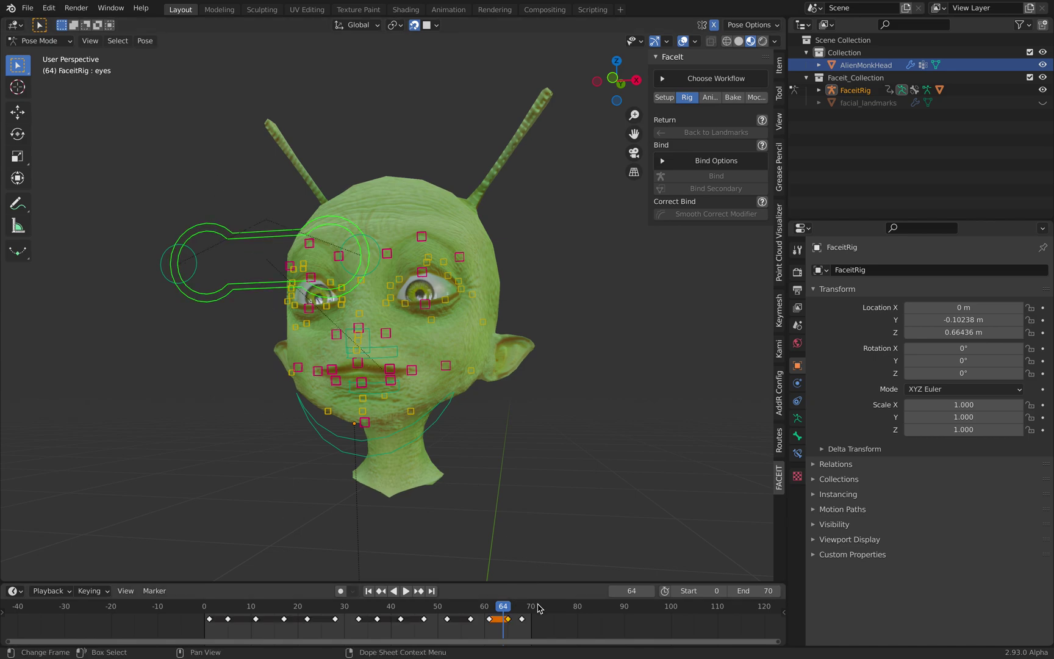
- Set the animation end frame to 150 and go to frame 73
click(755, 590)
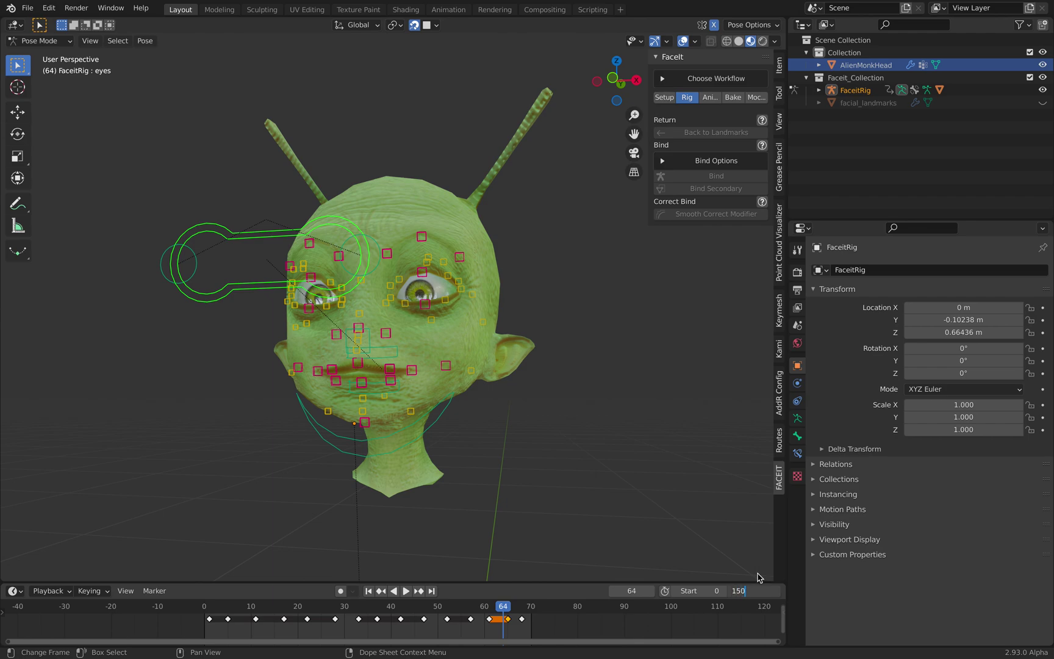
text(150)
key(Return)
middle_drag(488, 625, 429, 621)
click(487, 610)
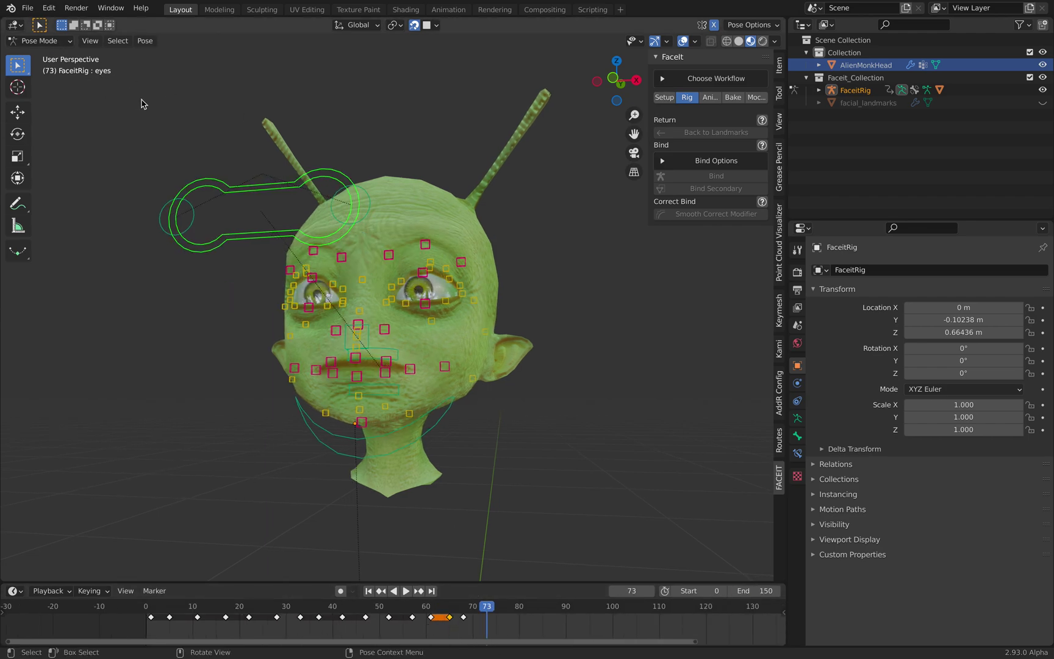
- Move the eyes control up and to the left and keyframe its location, rotation and scale
key(g)
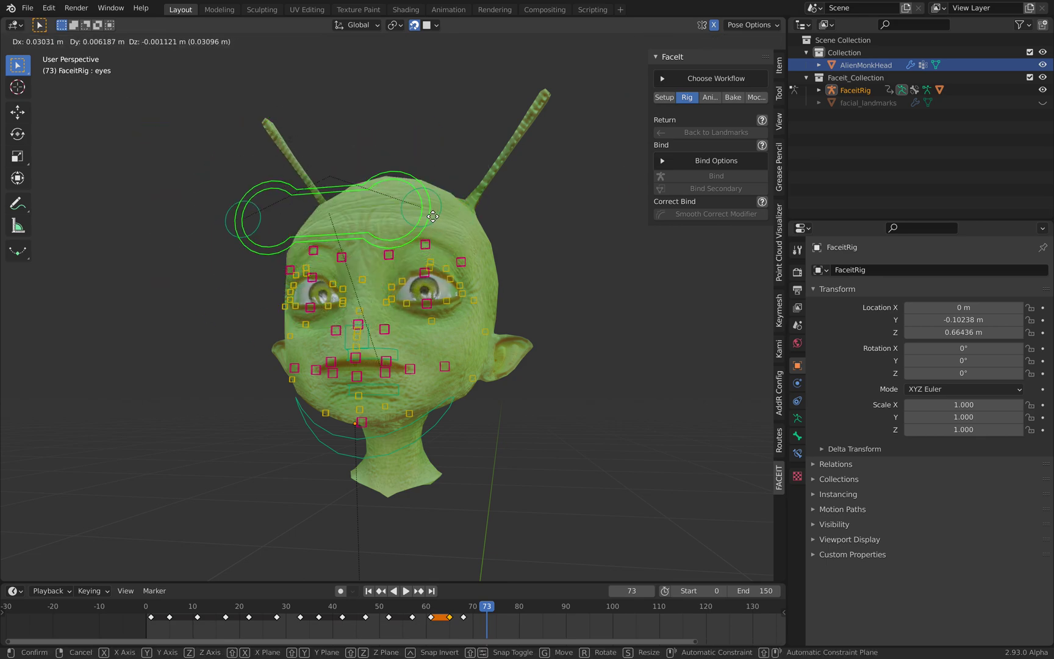
click(396, 232)
middle_drag(398, 233, 464, 321)
key(g)
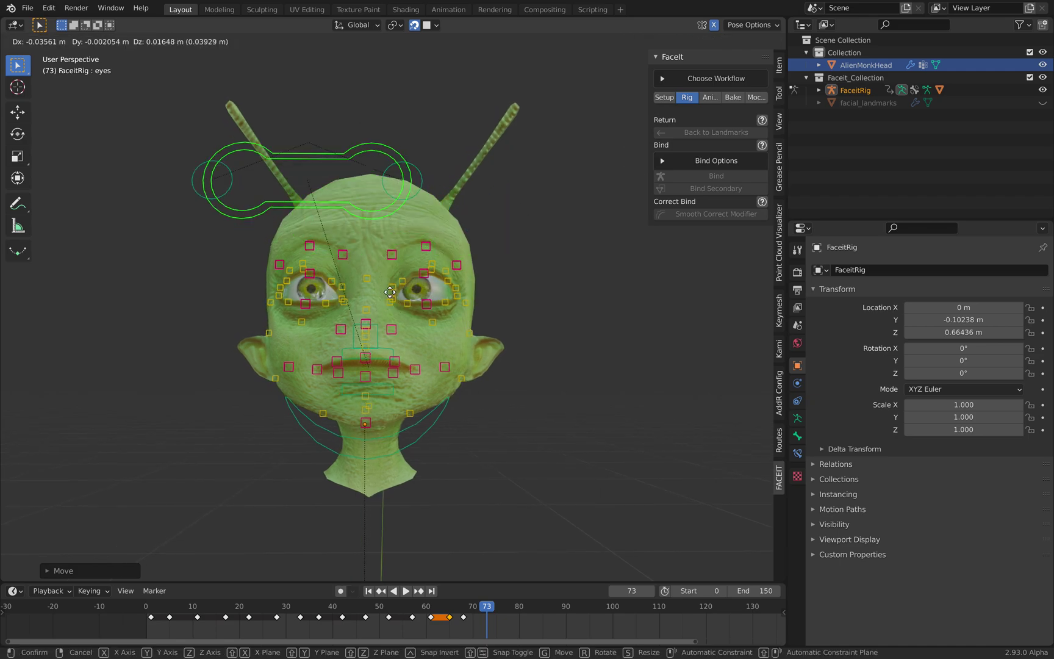
click(347, 276)
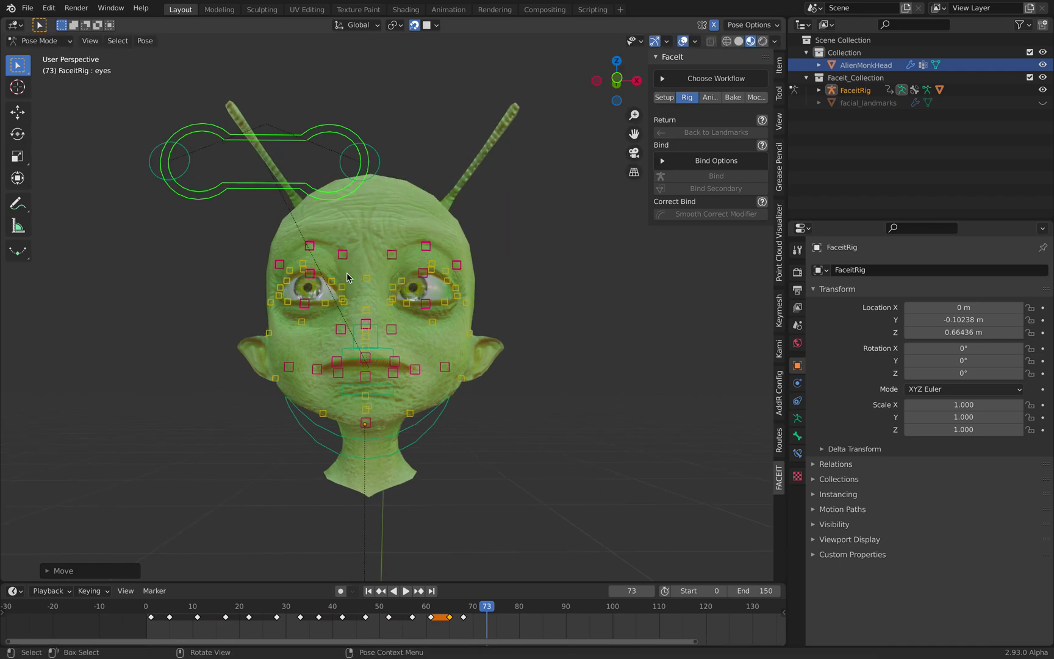
key(i)
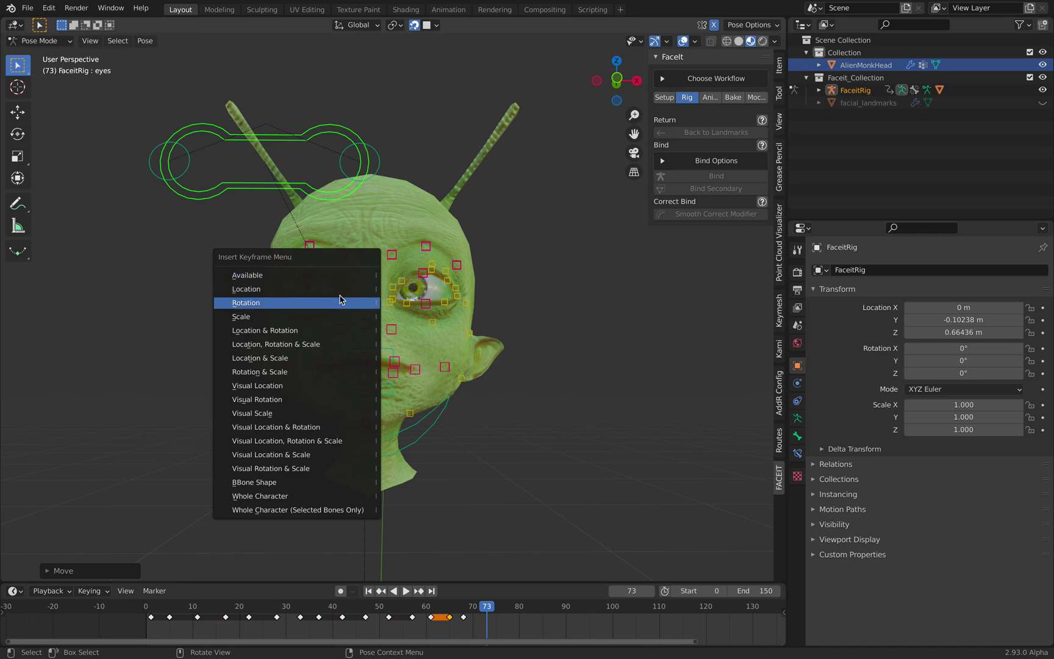
click(334, 330)
key(s)
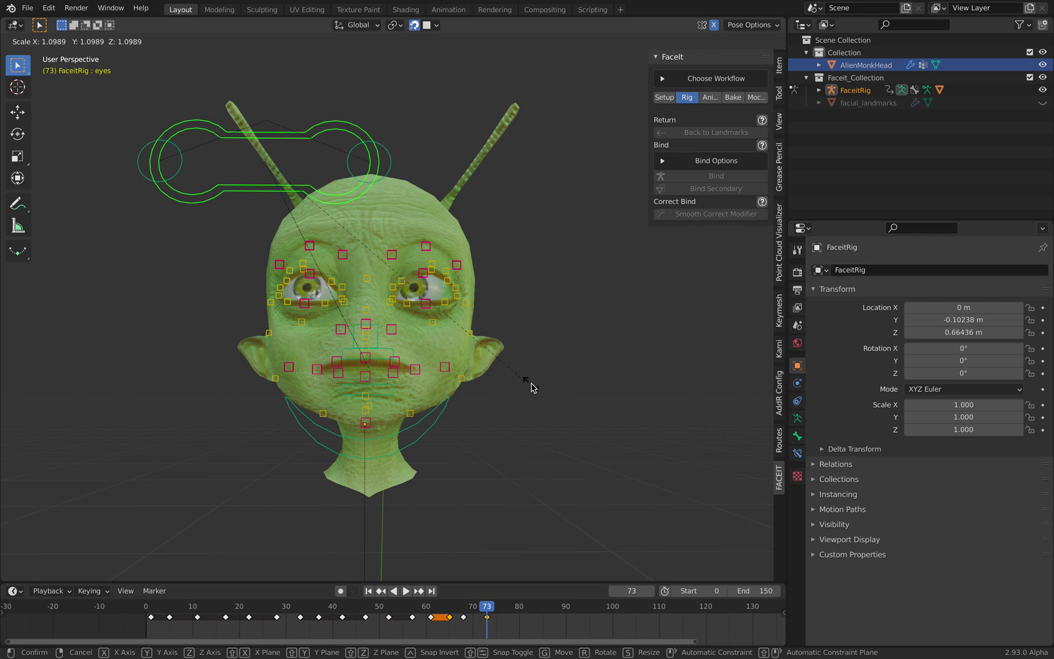
key(Escape)
key(i)
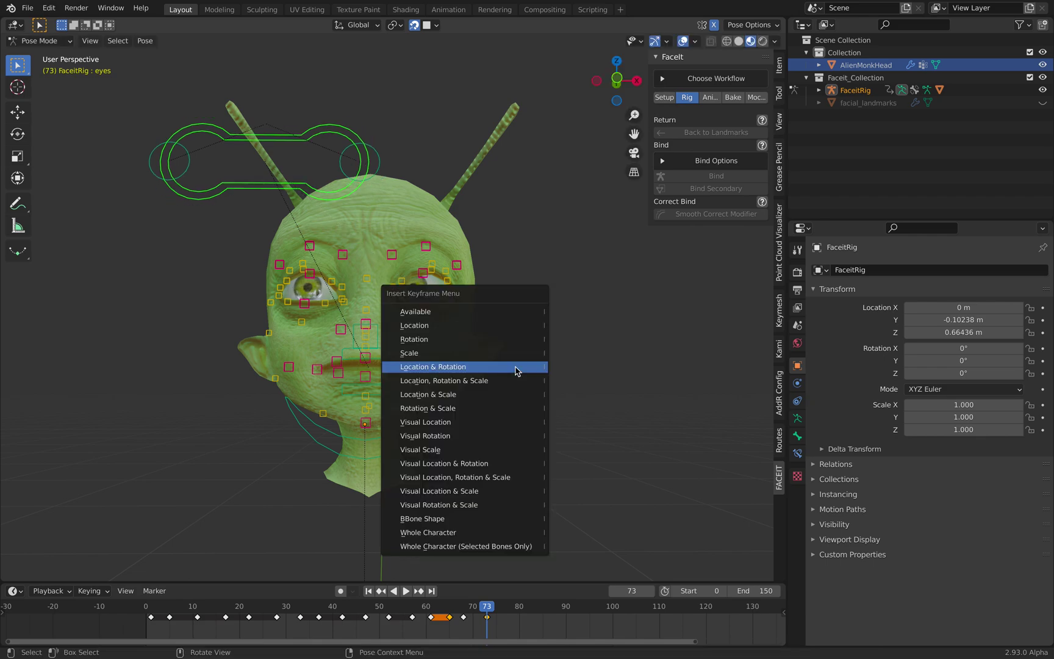
click(486, 400)
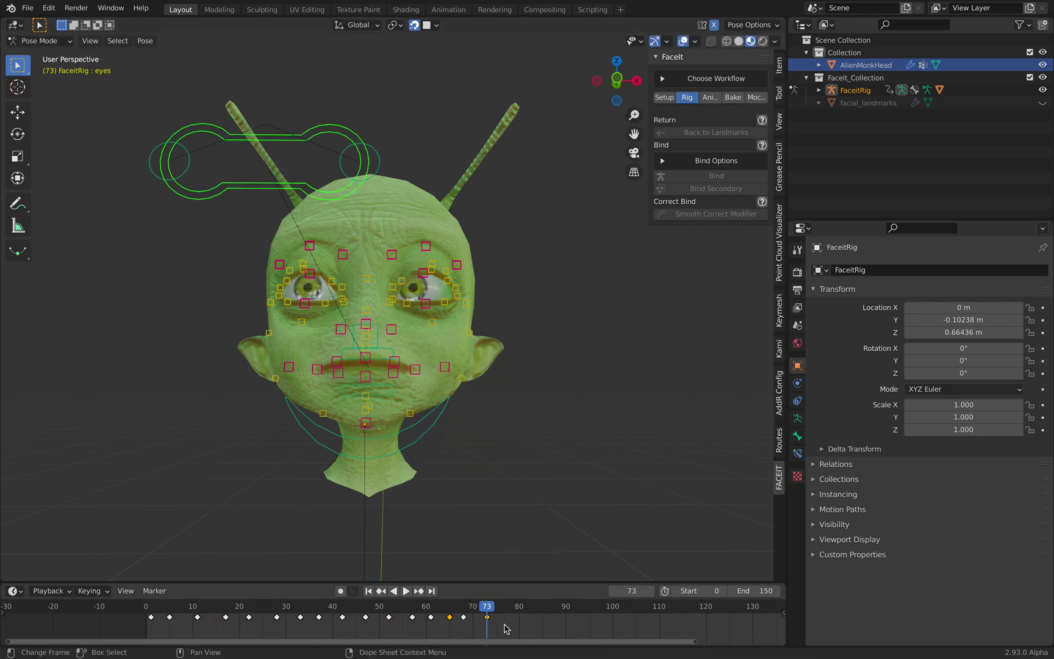
- At frame 78, shrink and reposition the eyes control and keyframe location, rotation and scale
click(513, 611)
key(s)
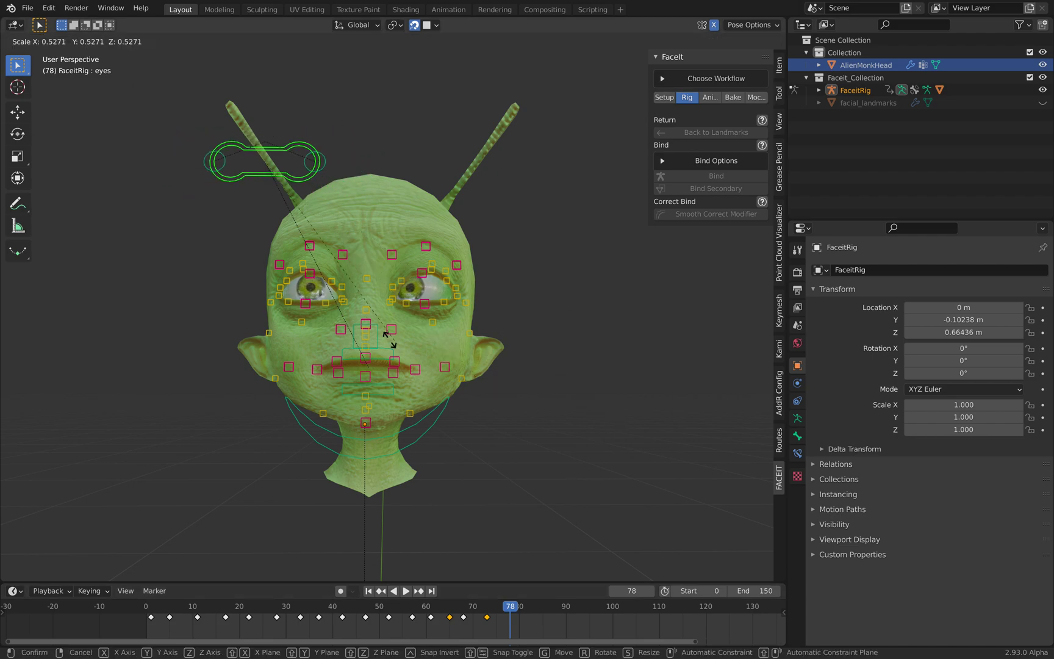
click(275, 256)
key(g)
click(361, 310)
key(s)
click(361, 260)
key(g)
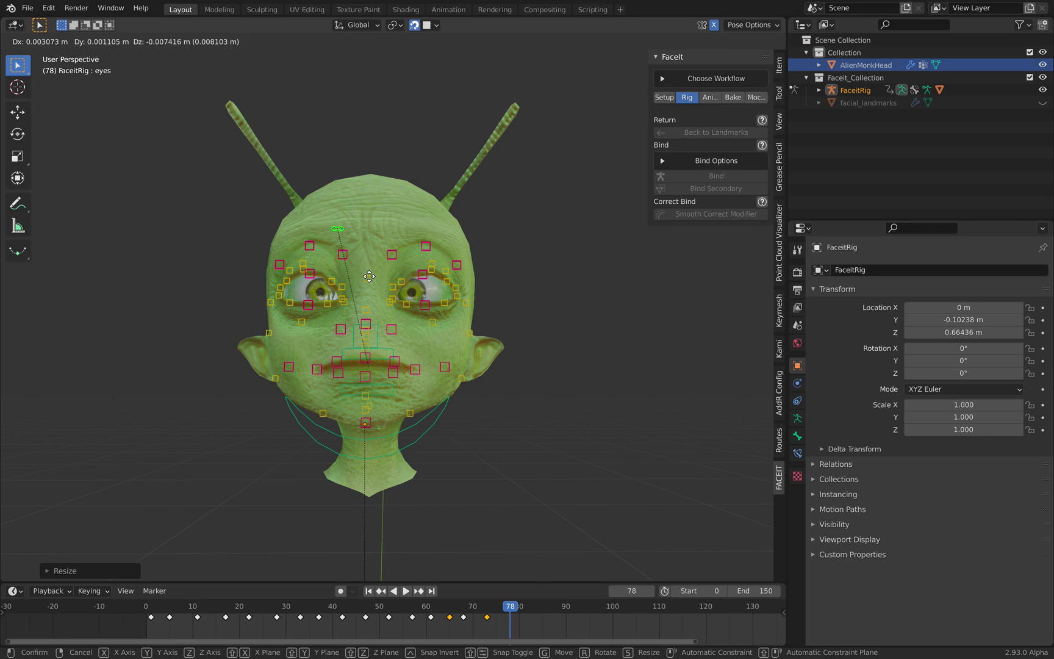
click(369, 280)
key(i)
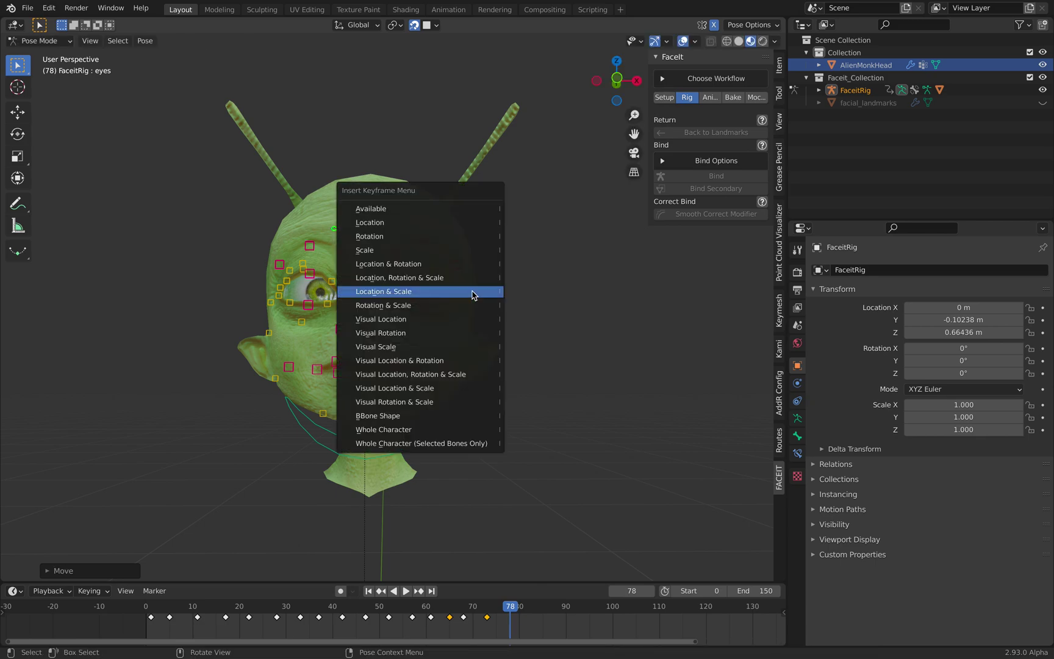
click(470, 278)
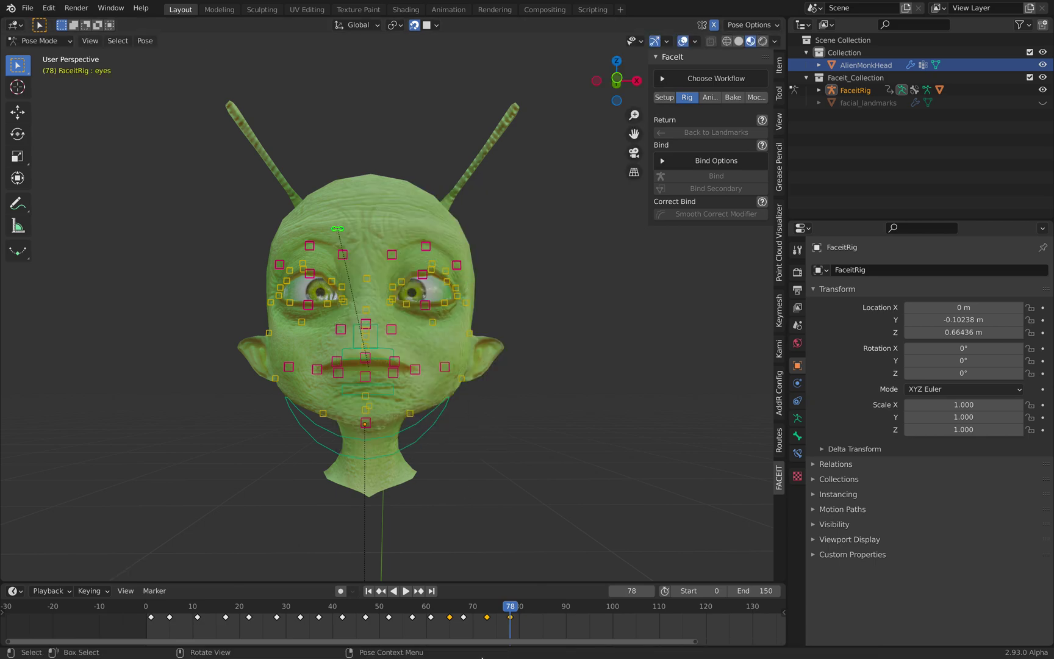
- Re-key the eyes control at frame 73, then slide a keyframe to about frame 83
click(486, 607)
key(i)
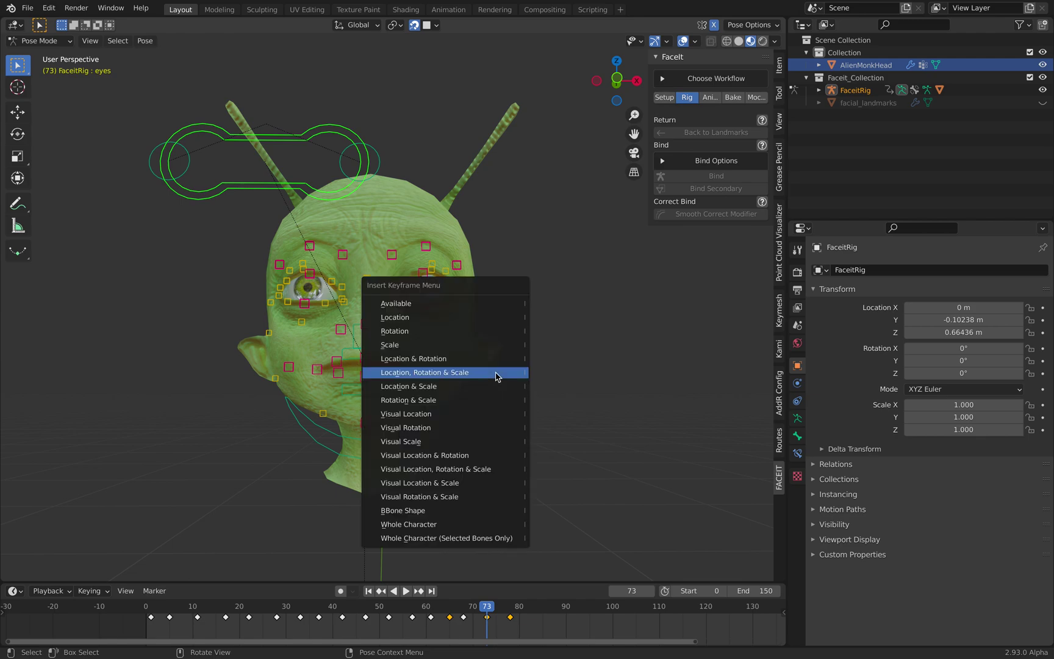
click(496, 375)
click(533, 607)
middle_drag(488, 380, 445, 351)
middle_drag(369, 269, 367, 266)
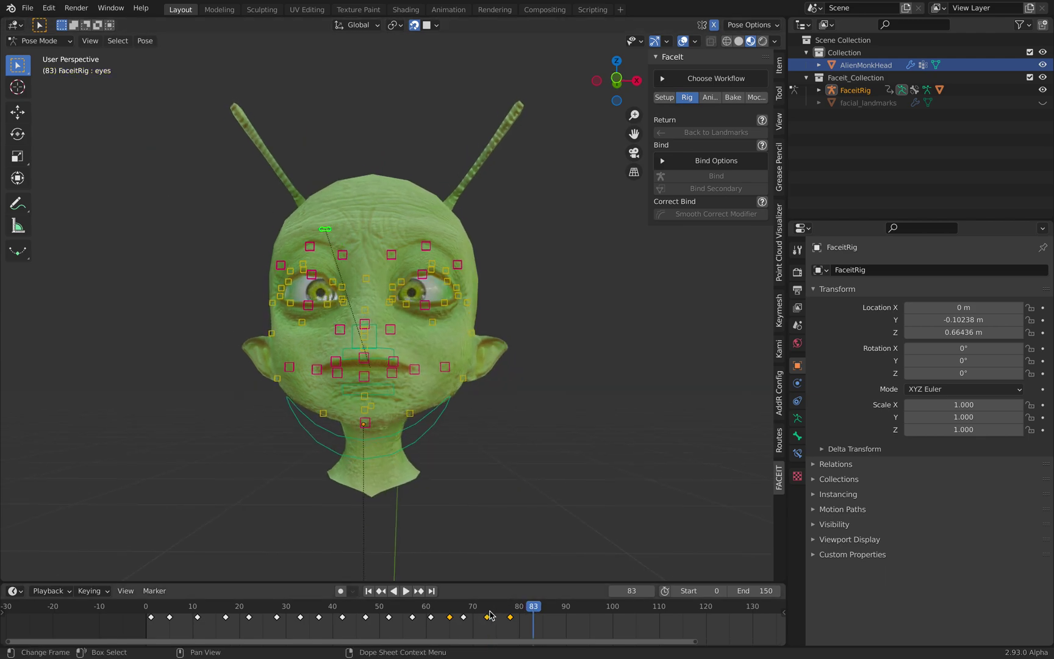
key(g)
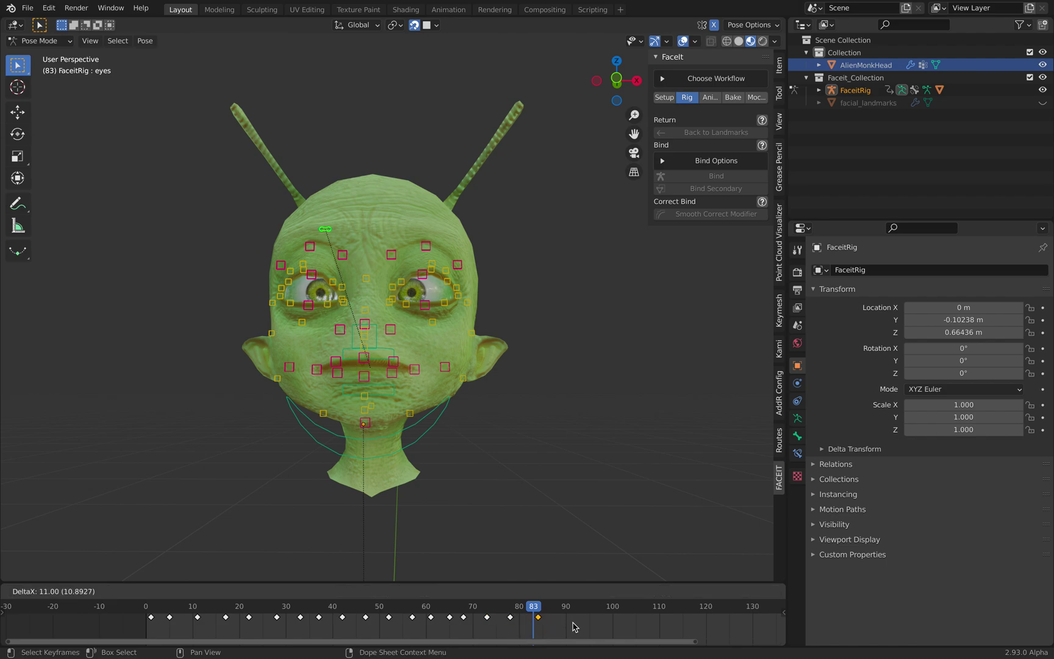
click(572, 623)
drag(516, 608, 606, 608)
- Raise the eyes control and lift the brow.T.L.003 brow control
scroll(552, 611, up, 3)
key(g)
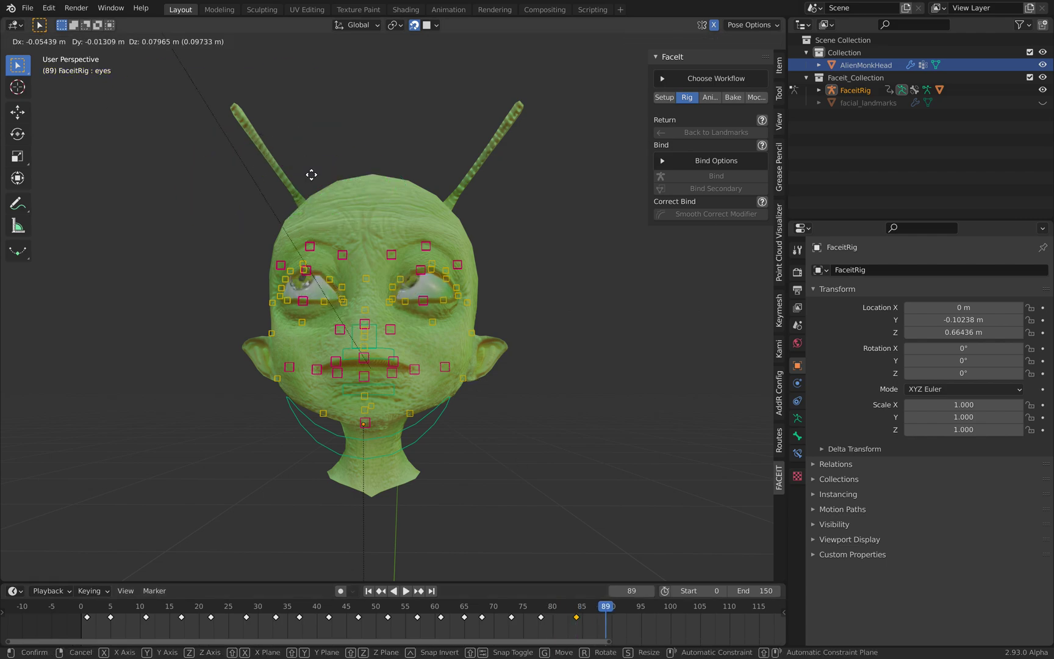
click(472, 318)
scroll(427, 256, up, 3)
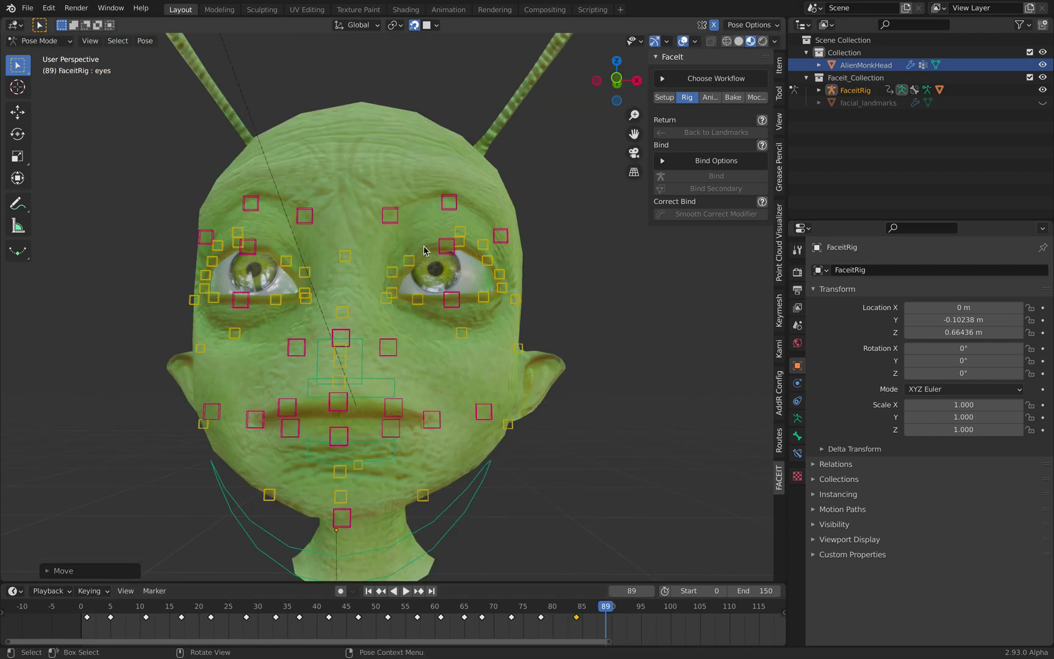
click(397, 214)
click(390, 215)
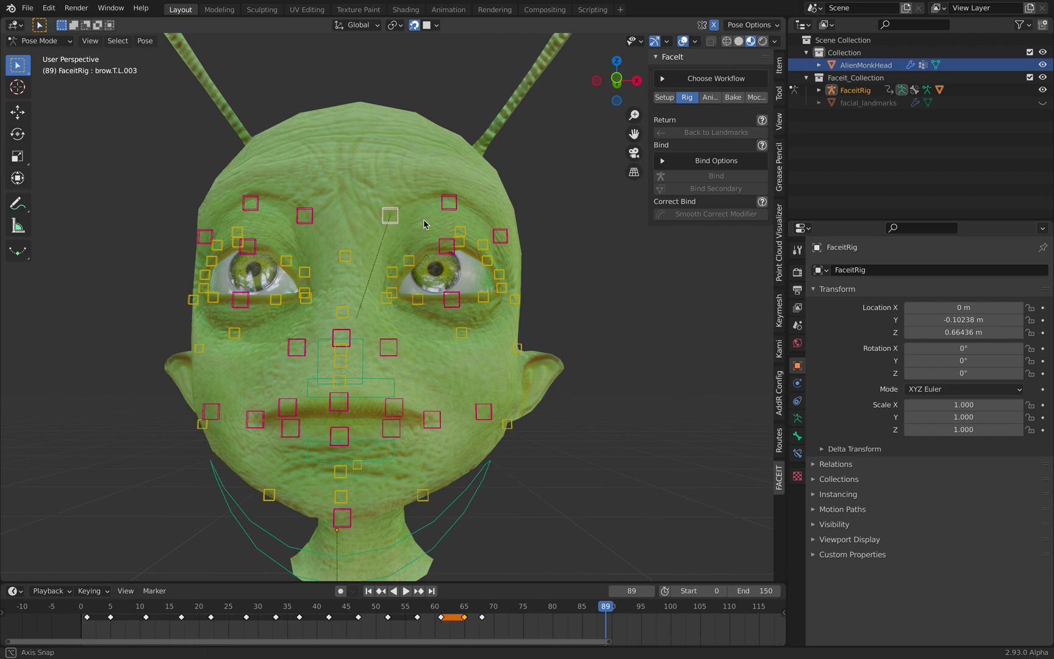
key(g)
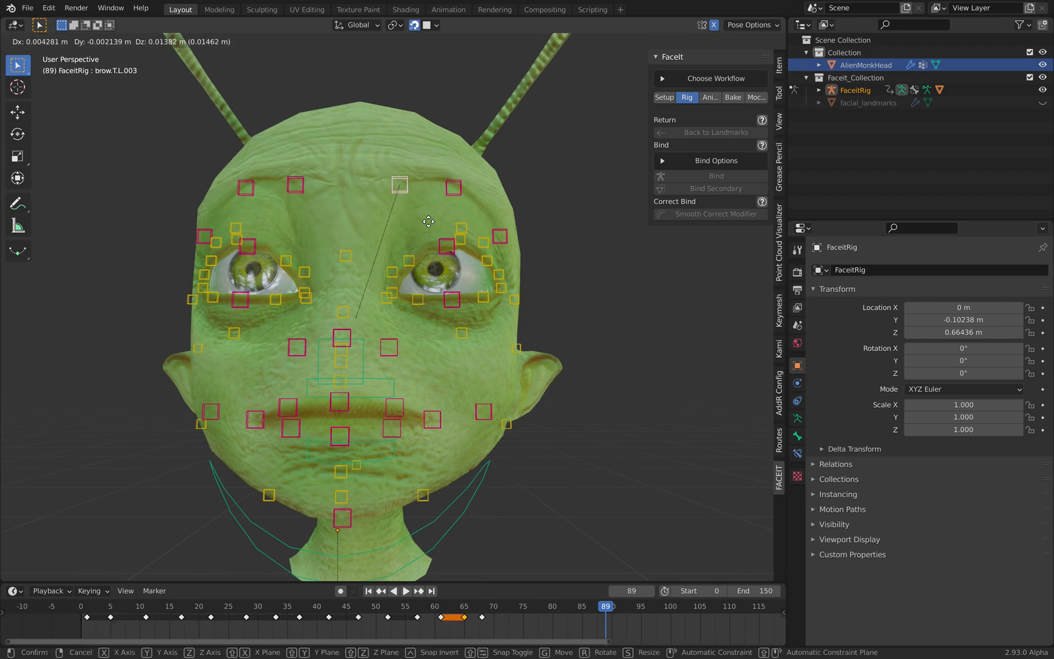
click(434, 228)
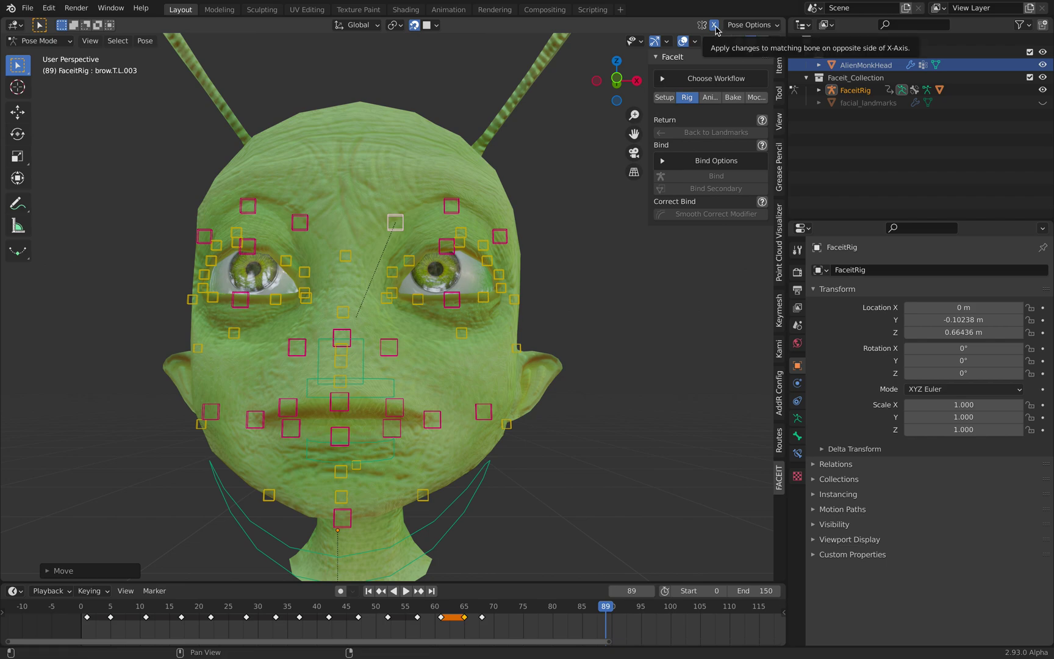
- Move the brow.T.L.002 and outer brow.T.L.001 controls with mirroring, then turn off snapping
click(456, 201)
key(g)
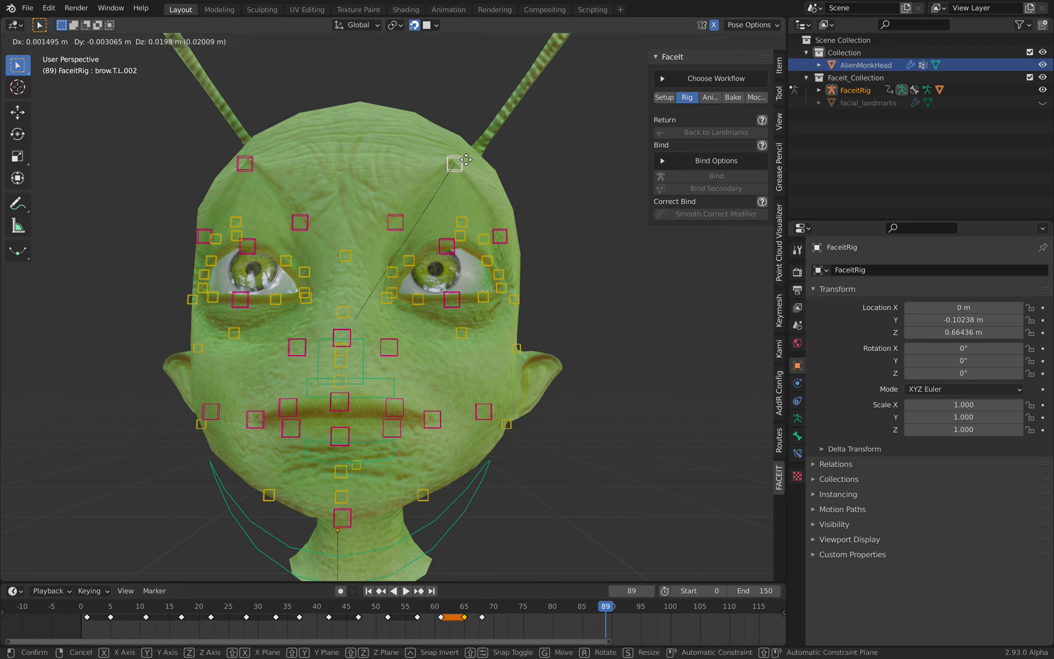
click(497, 239)
click(499, 236)
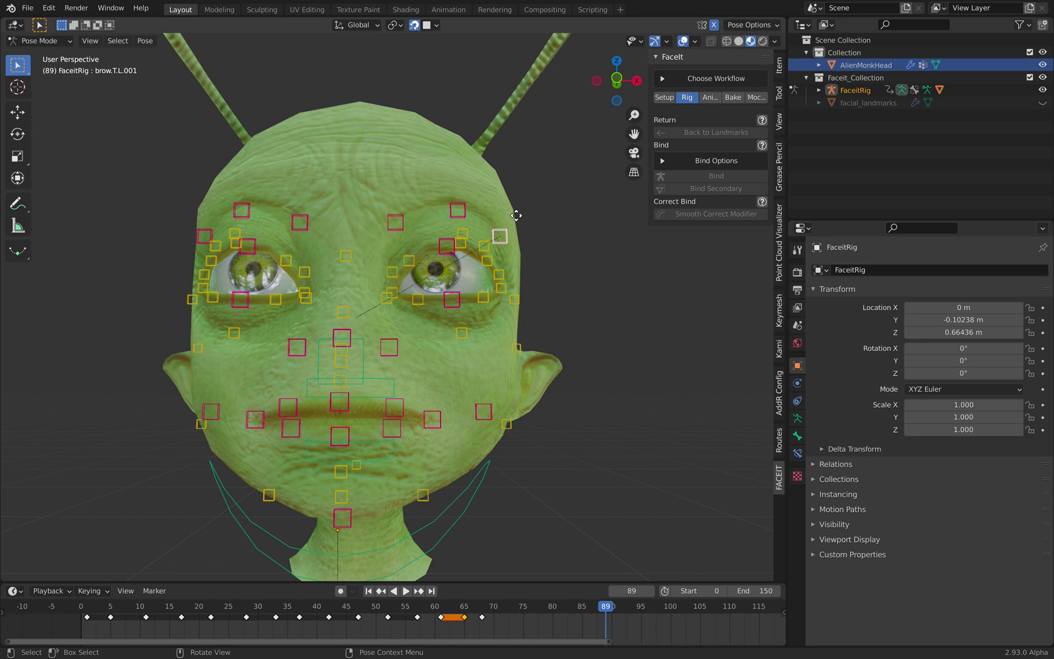
key(g)
click(514, 232)
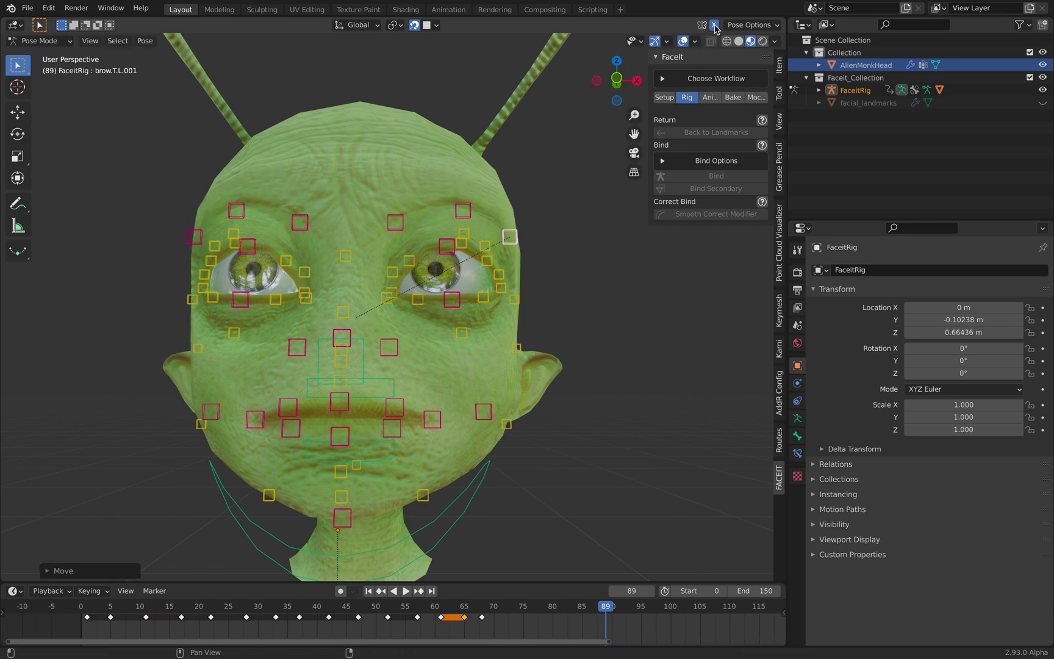
click(413, 27)
- Raise brow.T.L.003 further and lower the right brow brow.T.R.003 slightly
middle_drag(428, 168, 447, 170)
click(406, 220)
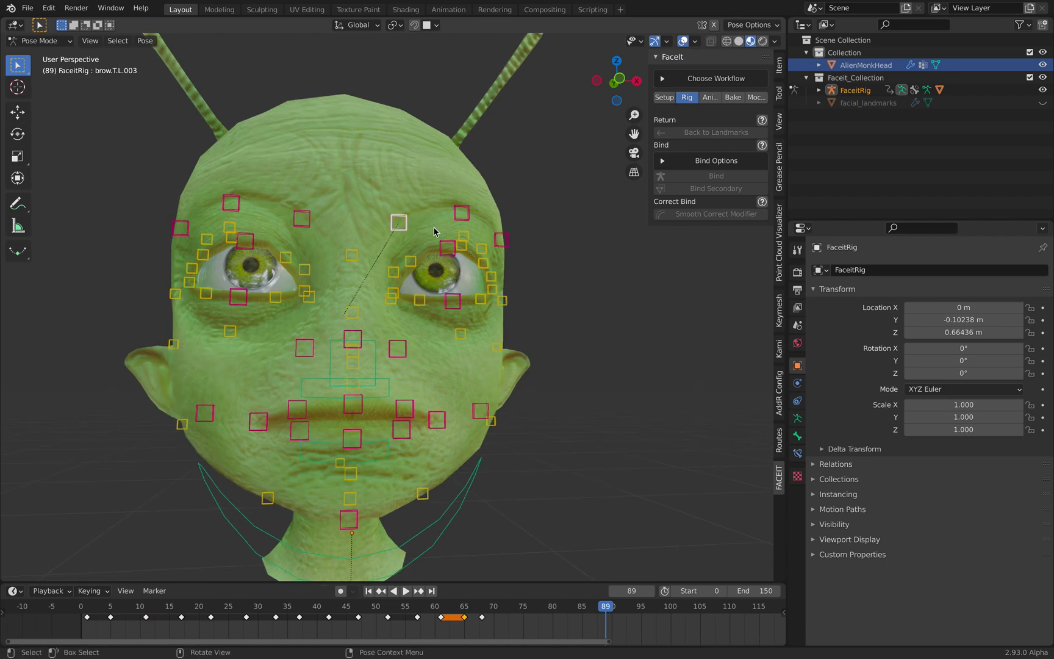
middle_drag(435, 231, 426, 231)
key(g)
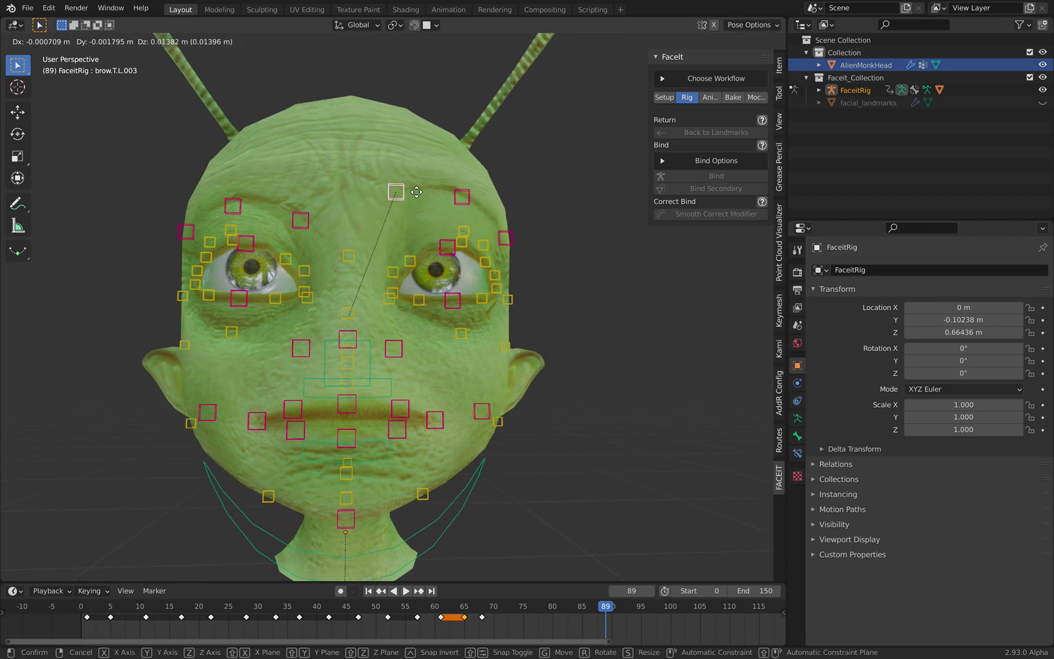
click(417, 192)
click(310, 226)
key(g)
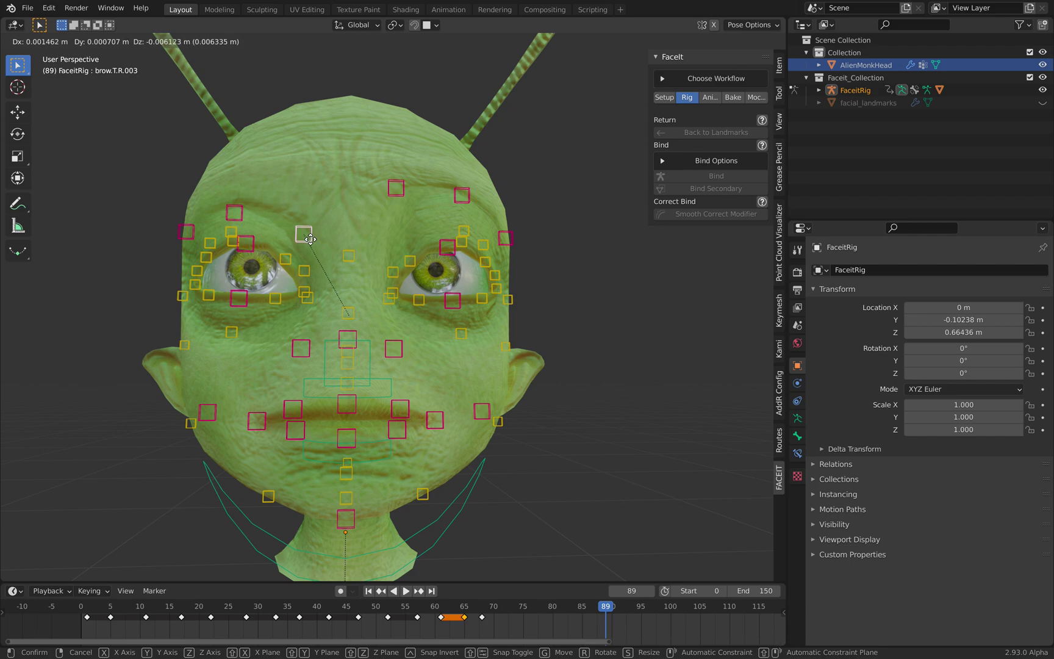
click(309, 239)
- Raise the upper lip lip.T and reposition lip.T.L.001 and lip.T.R.001 to show the teeth
scroll(362, 350, down, 1)
shift+middle_drag(366, 332, 384, 286)
scroll(384, 305, up, 1)
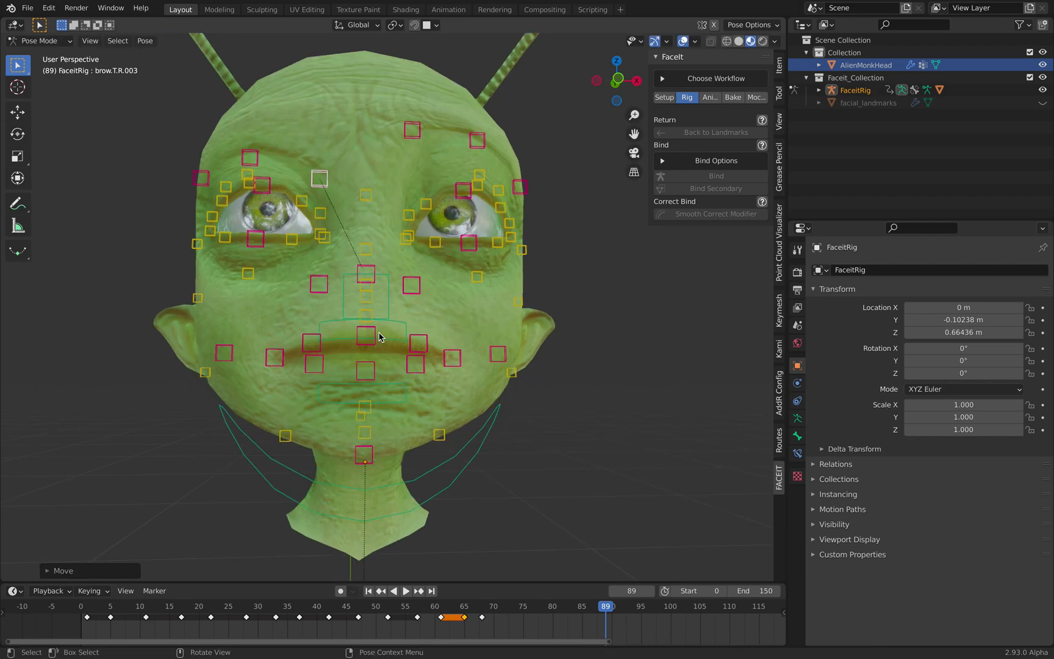
click(376, 334)
key(g)
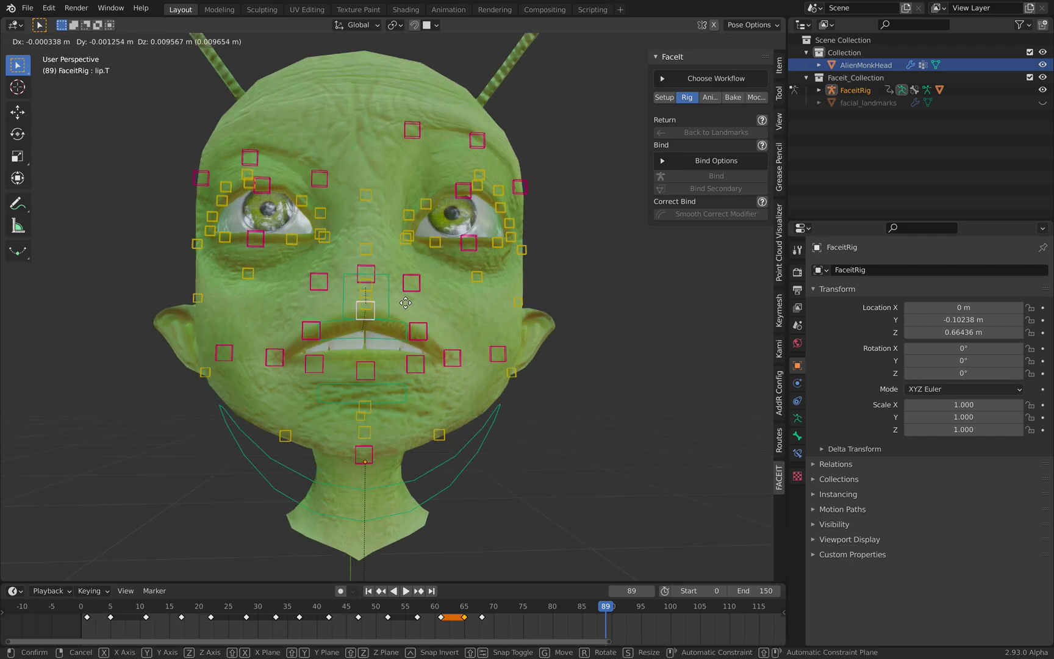
click(427, 322)
click(427, 327)
key(g)
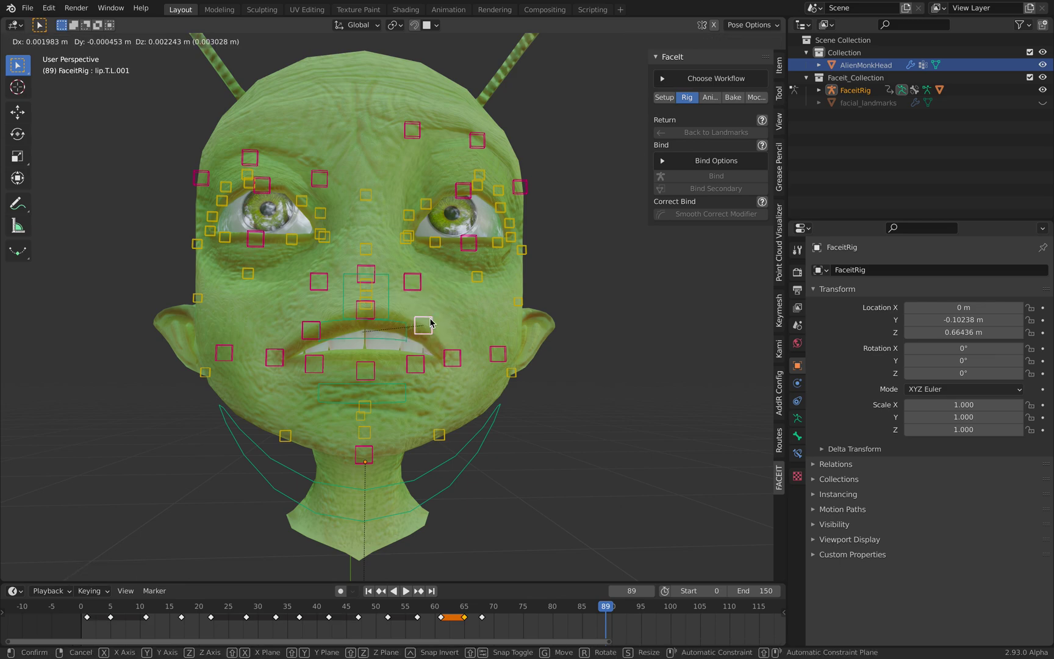
click(430, 322)
click(308, 328)
key(g)
click(299, 334)
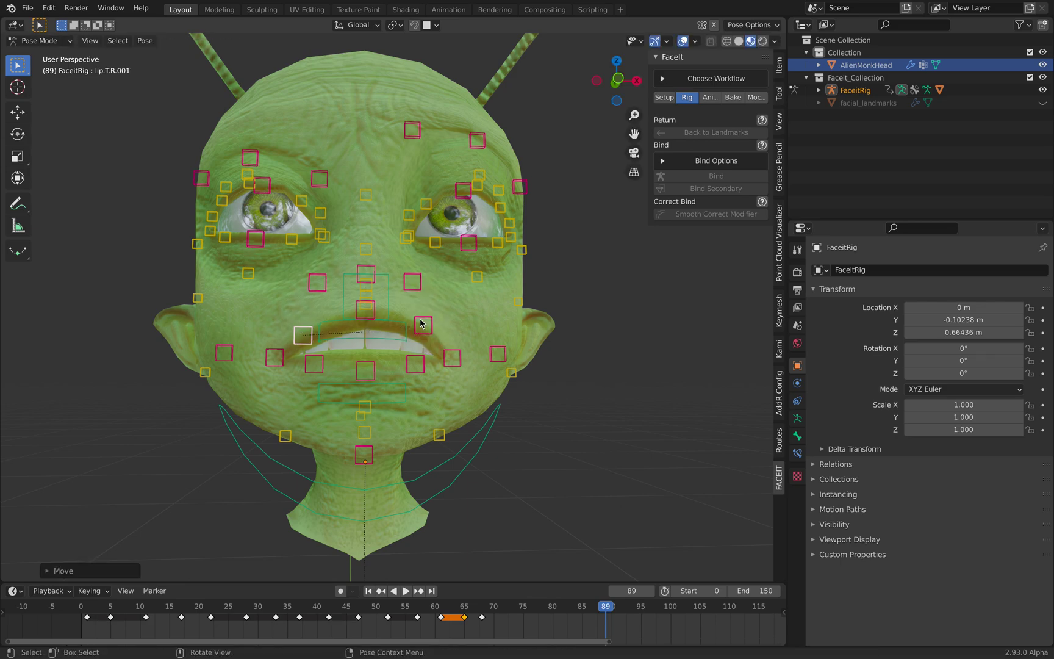
- Readjust lip.T.L.001, lower lip.B.L.001, then select all controls for a keyframe at frame 89
click(428, 324)
middle_drag(428, 323, 418, 353)
key(g)
click(390, 330)
click(401, 364)
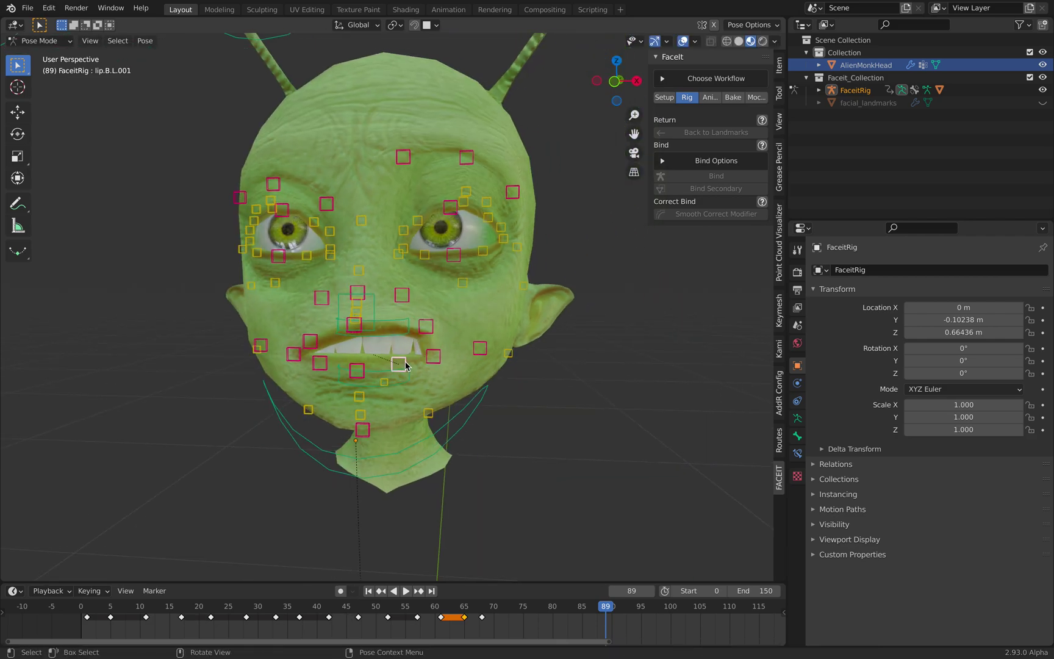
key(g)
click(363, 368)
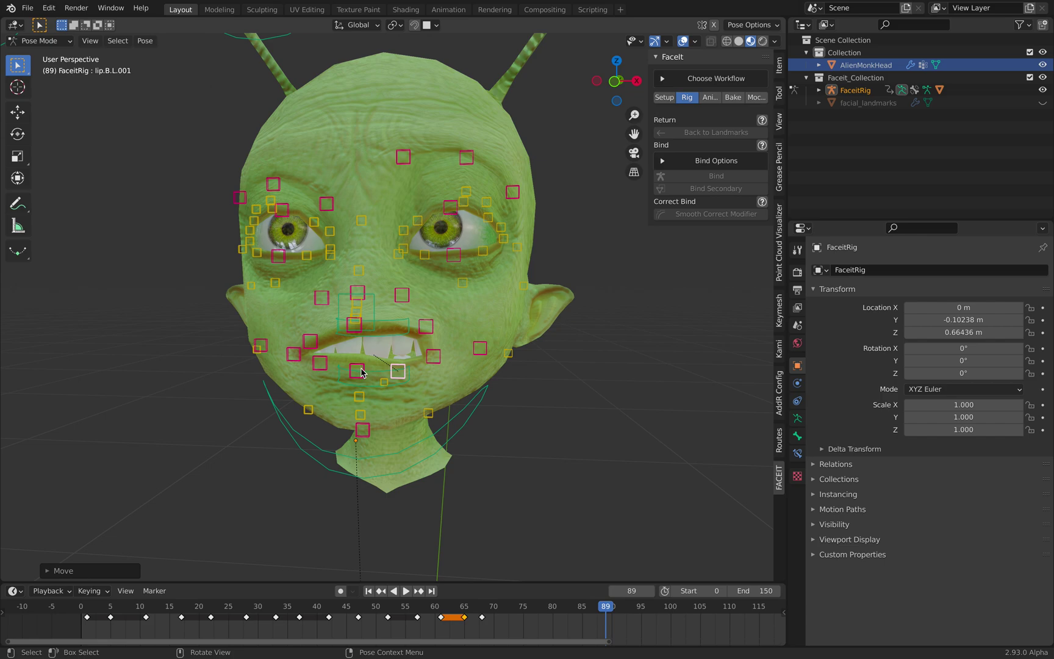
click(362, 368)
middle_drag(403, 348, 557, 287)
key(a)
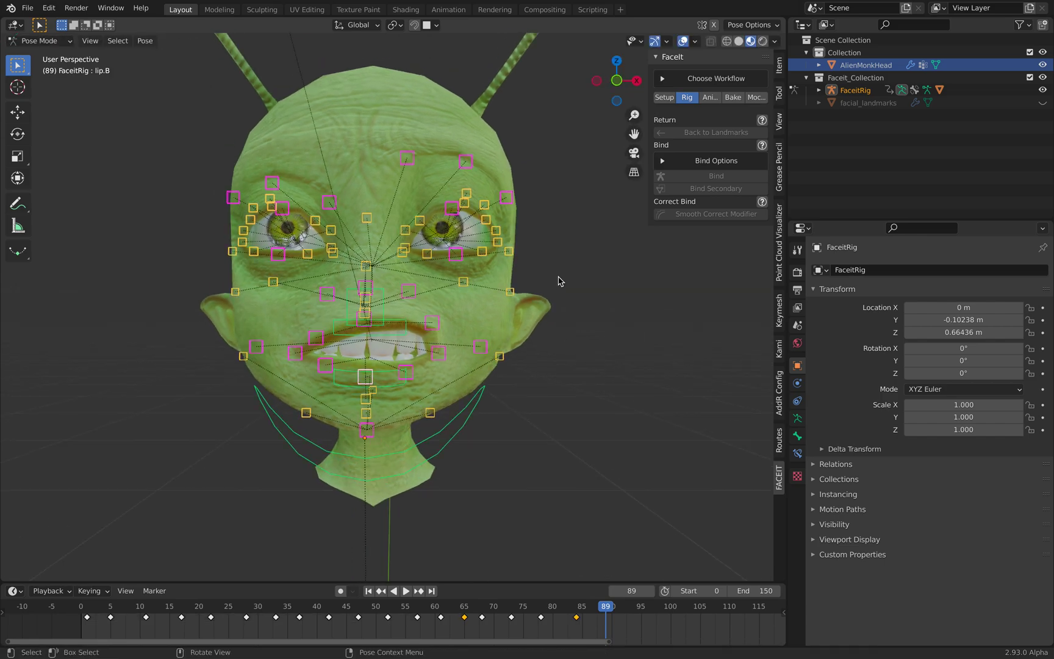
key(i)
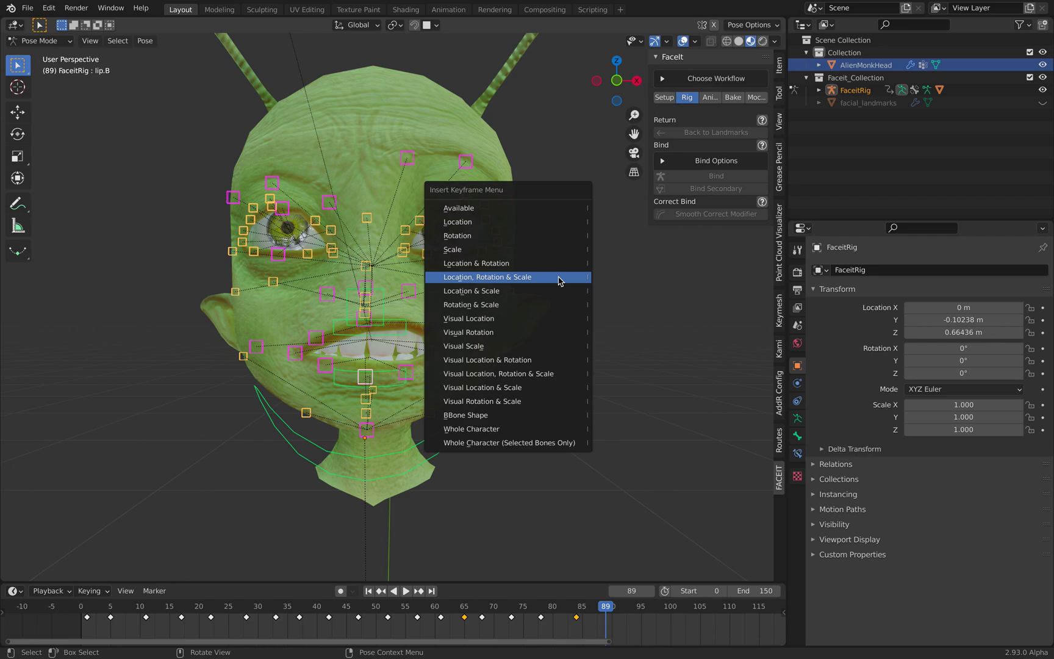
- Key location, rotation and scale for all controls, then lower the lower teeth control at frame 93
click(558, 277)
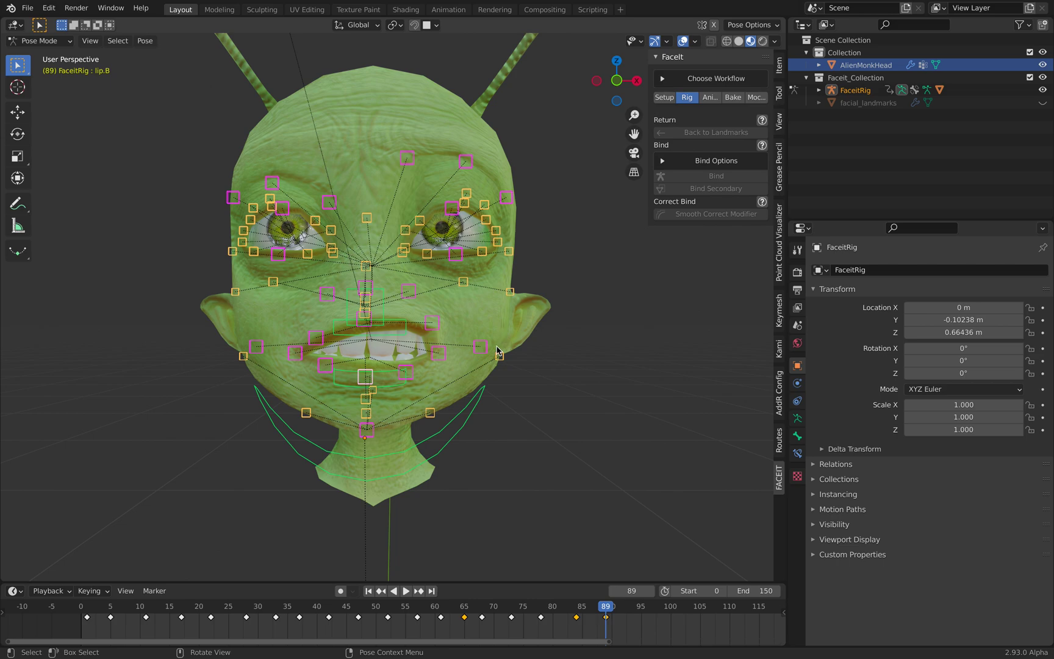
drag(604, 607, 630, 608)
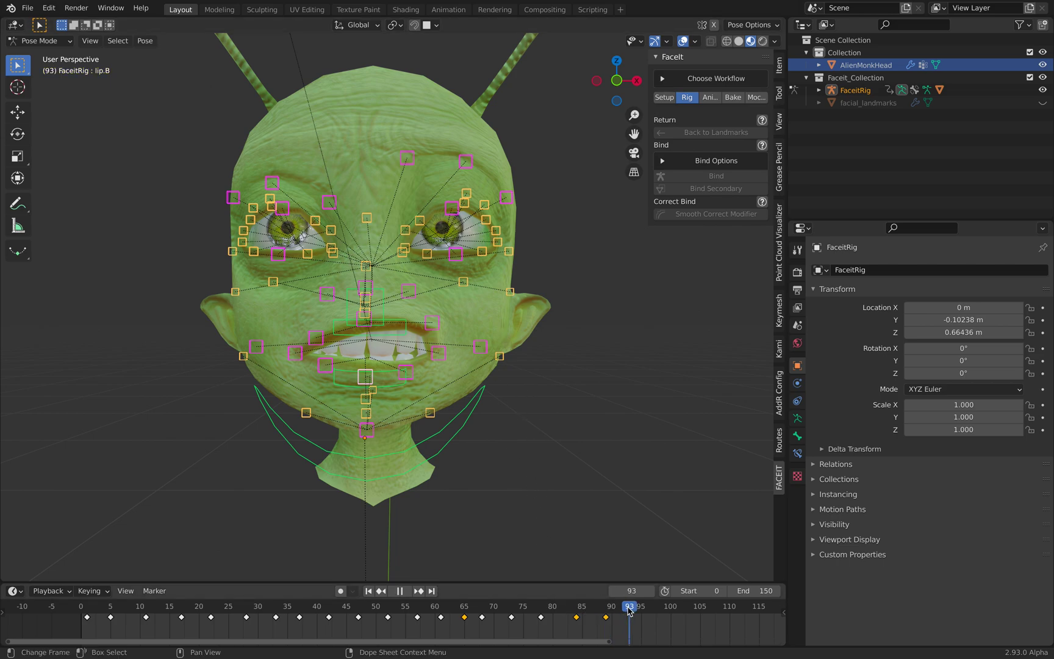
click(404, 384)
click(403, 382)
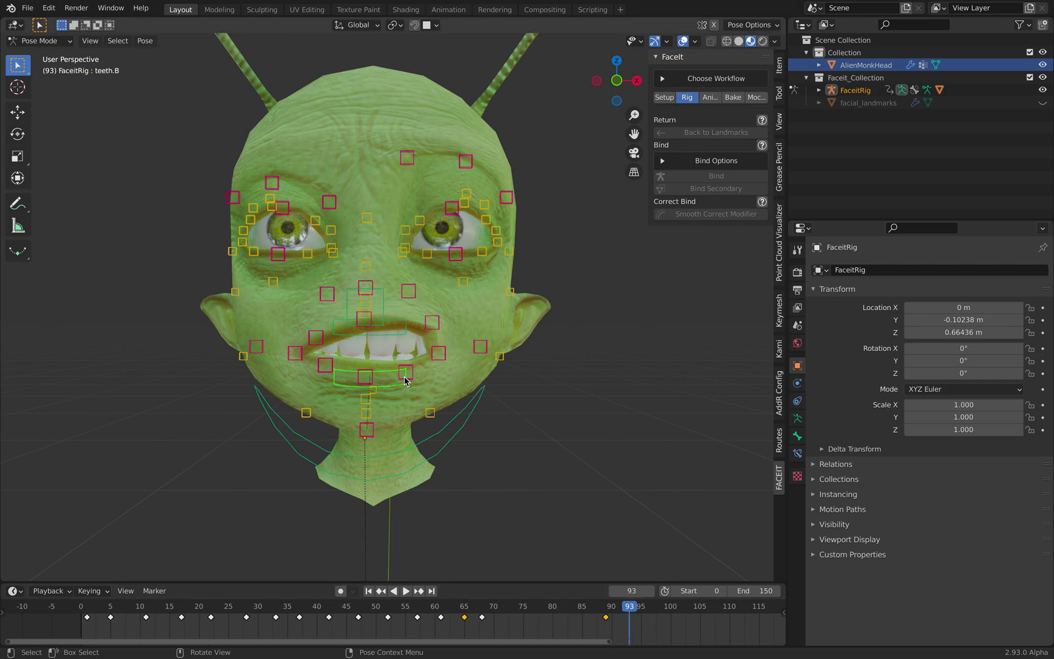
key(g)
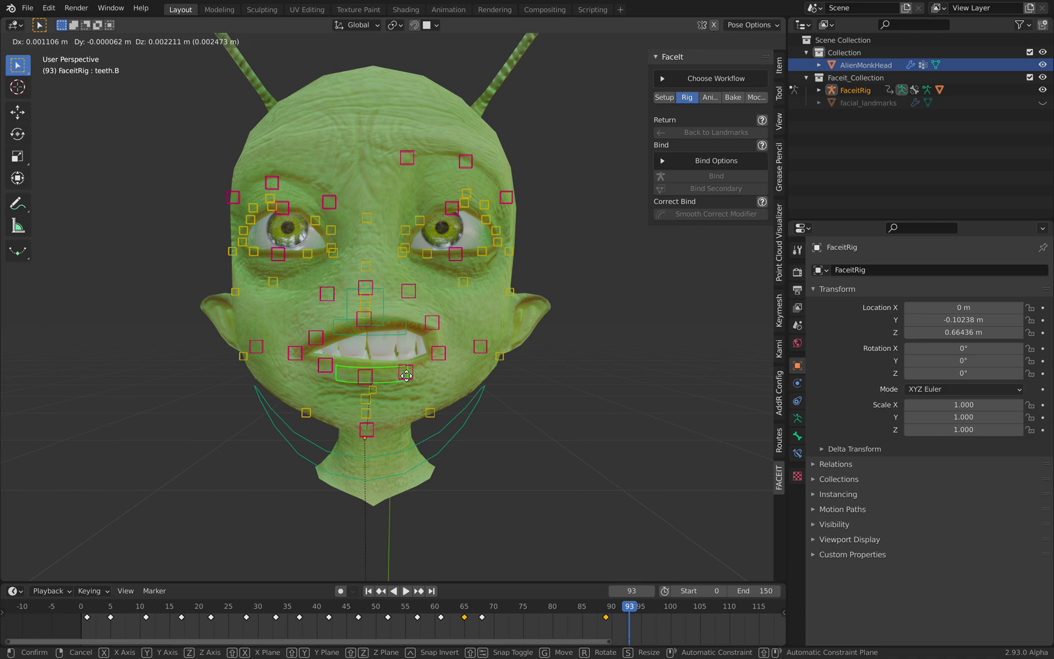
click(407, 376)
- Play the animation backwards and scrub the timeline to review the poses
middle_drag(484, 311, 487, 302)
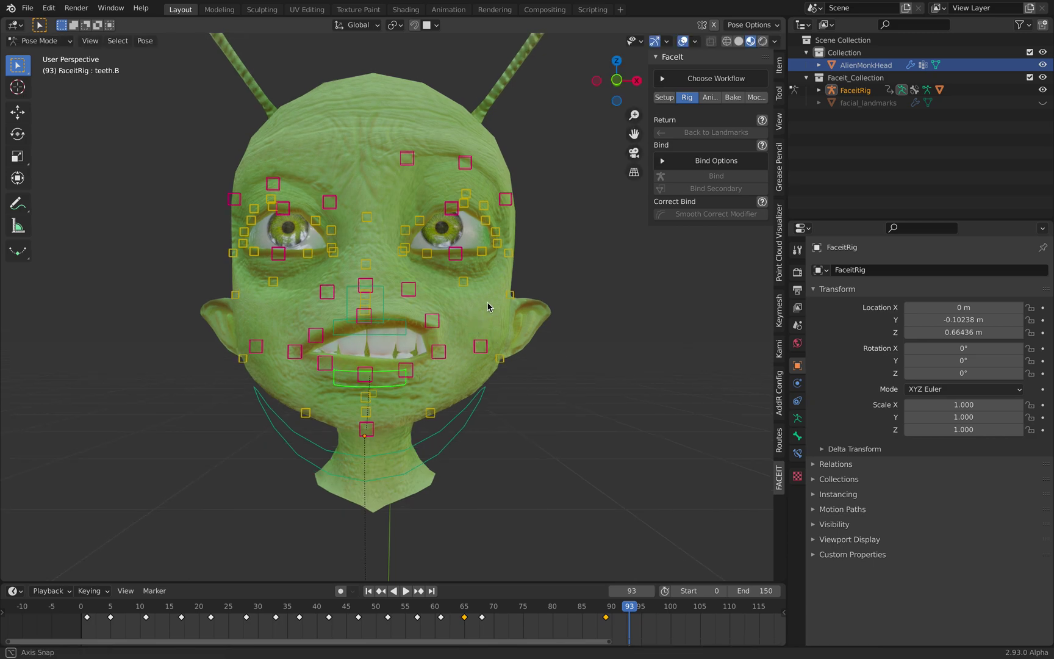
click(513, 295)
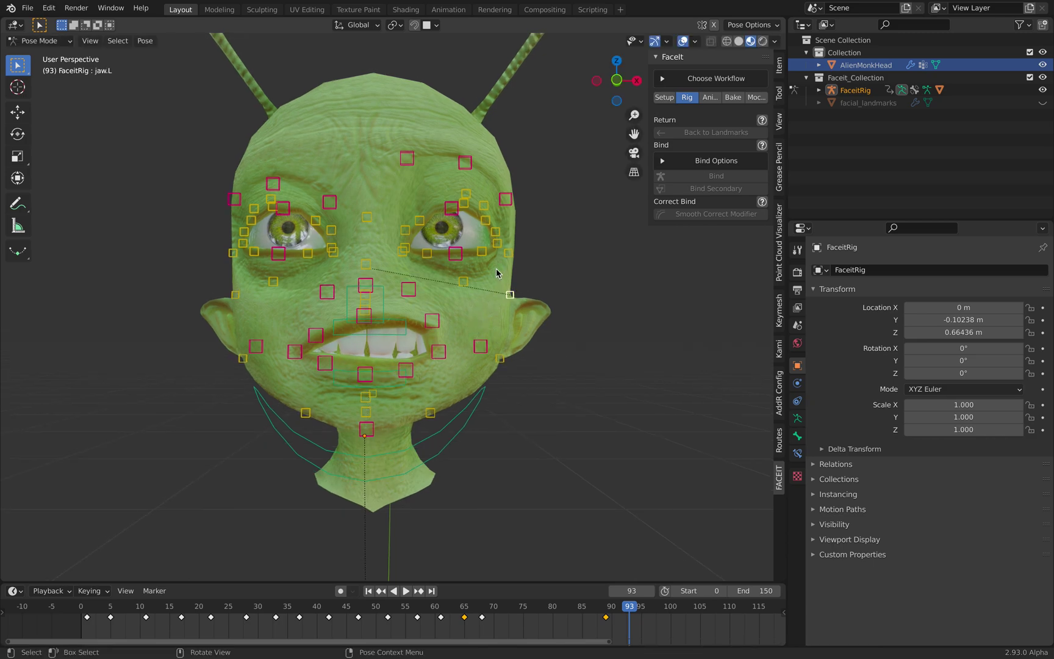
click(405, 230)
click(393, 590)
drag(392, 582, 640, 605)
- Shift the right upper-lip control lip.T.R.001 and rotate jaw_master to open the mouth
click(322, 339)
key(g)
click(329, 343)
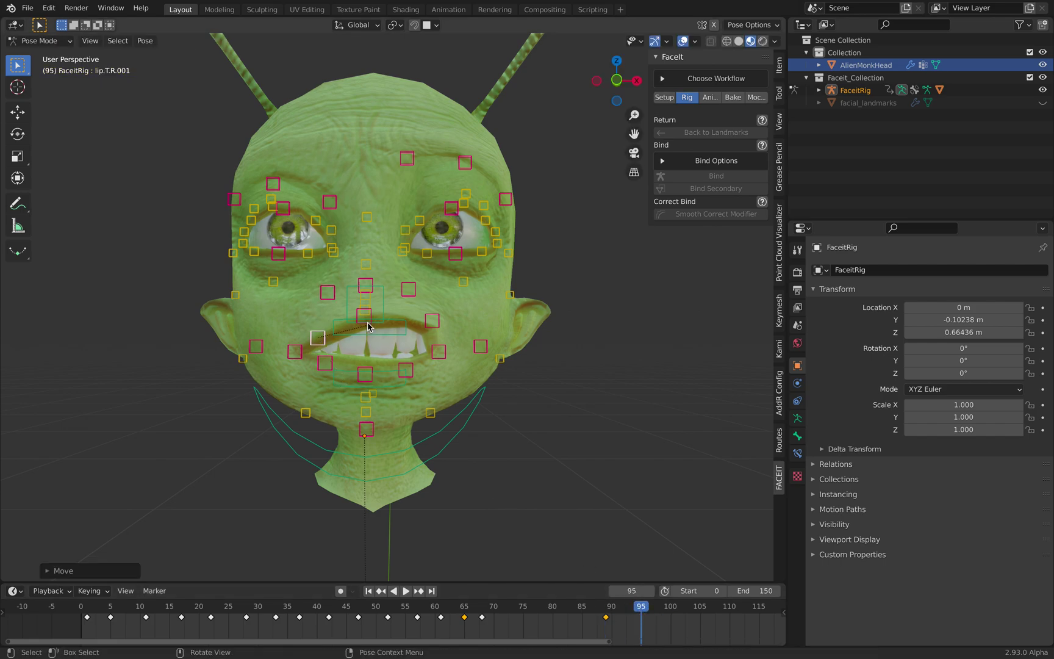
click(399, 324)
click(415, 326)
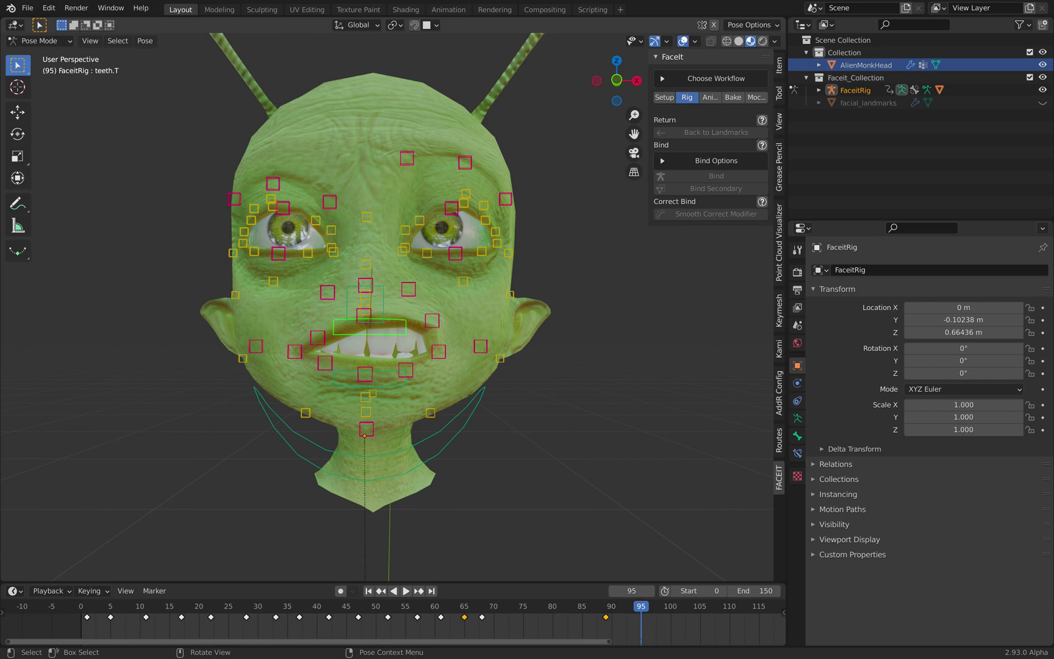
key(r)
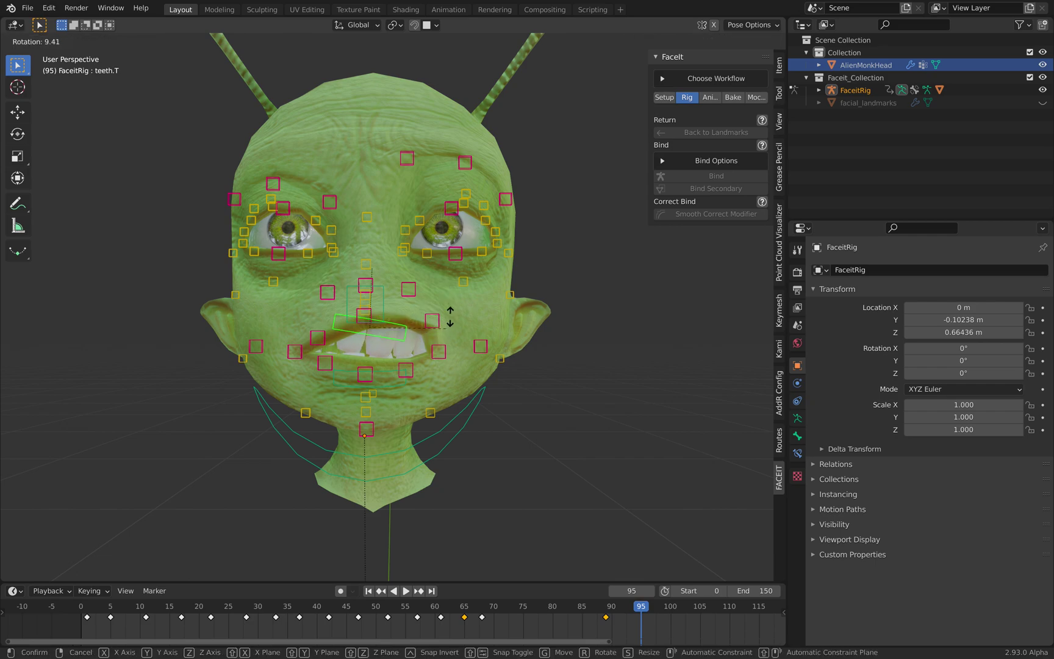
right_click(451, 312)
click(475, 407)
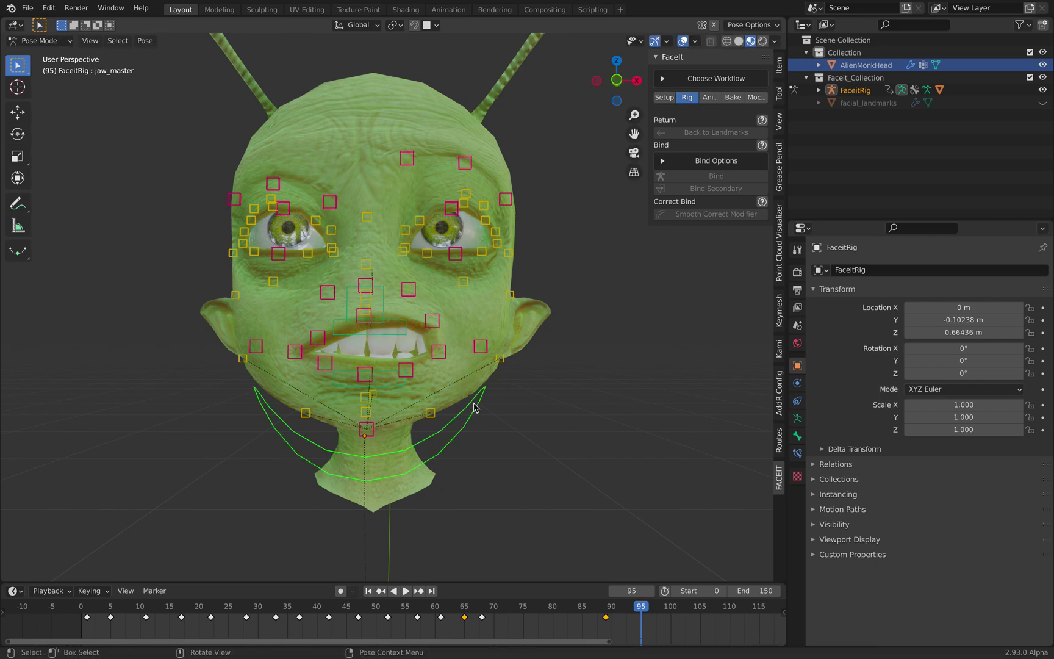
key(r)
key(r)
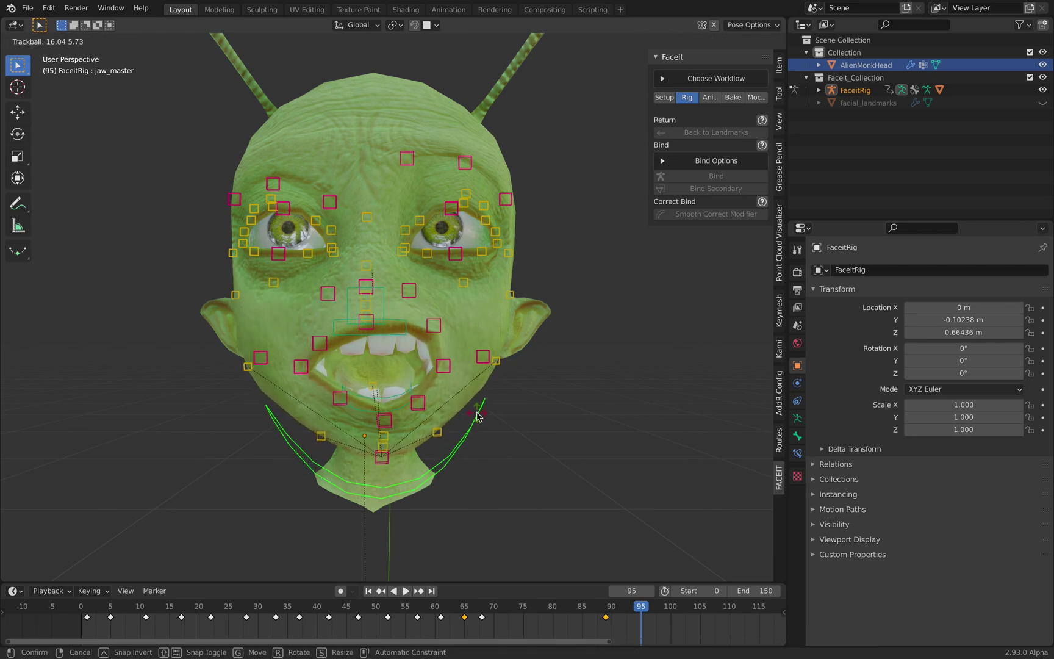
click(479, 412)
key(r)
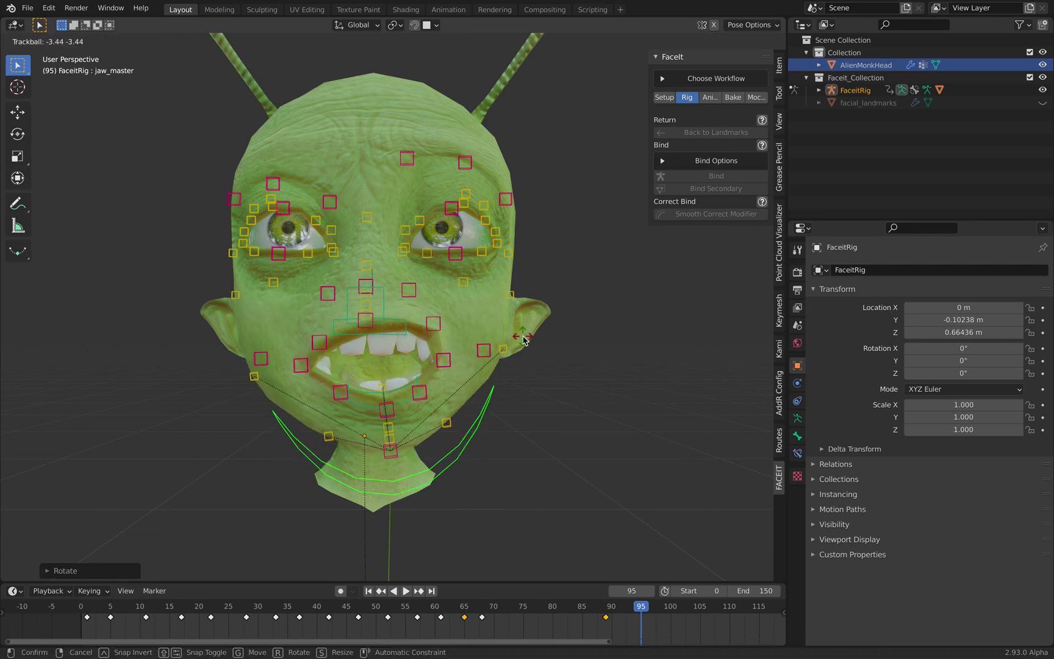
right_click(523, 334)
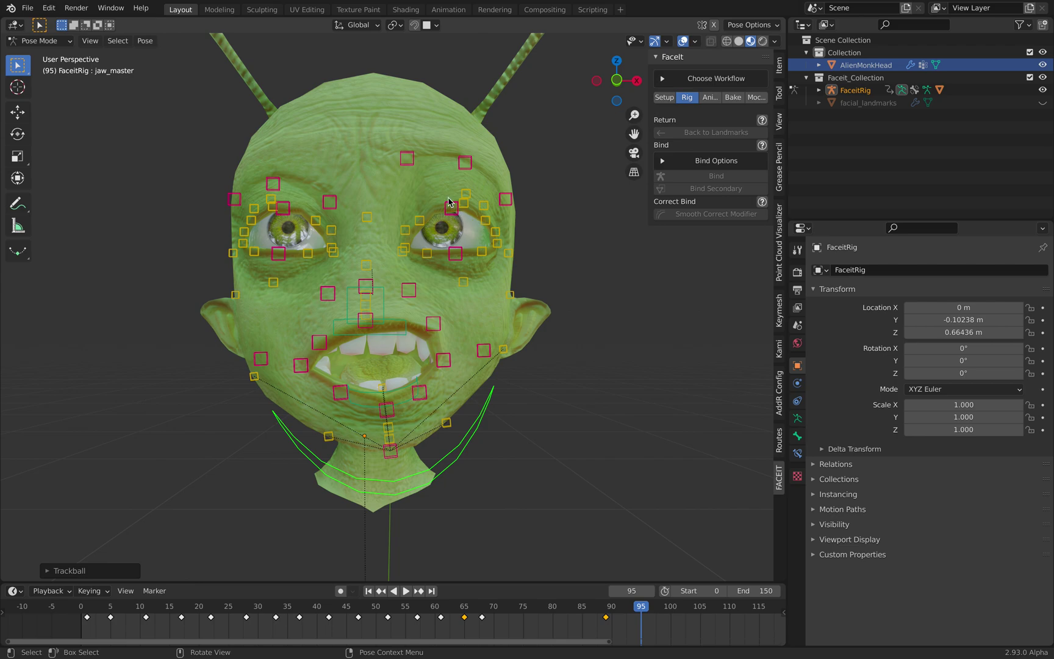
- Lower brow.T.L.003 slightly and reposition brow.T.L.002
middle_drag(452, 206, 419, 171)
click(411, 162)
key(g)
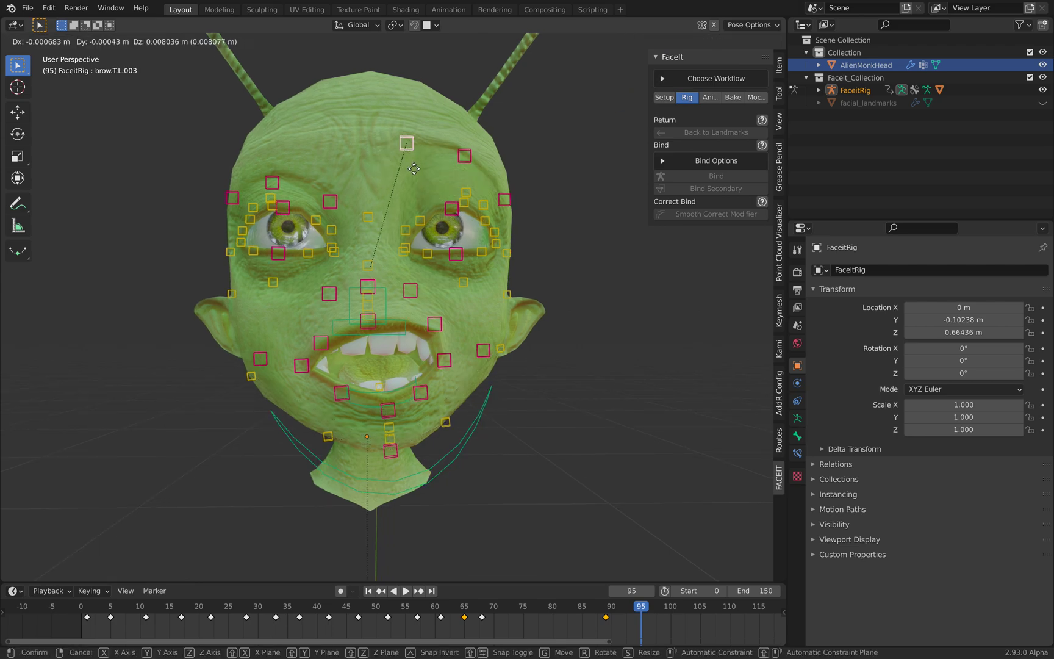
click(415, 173)
click(473, 165)
key(g)
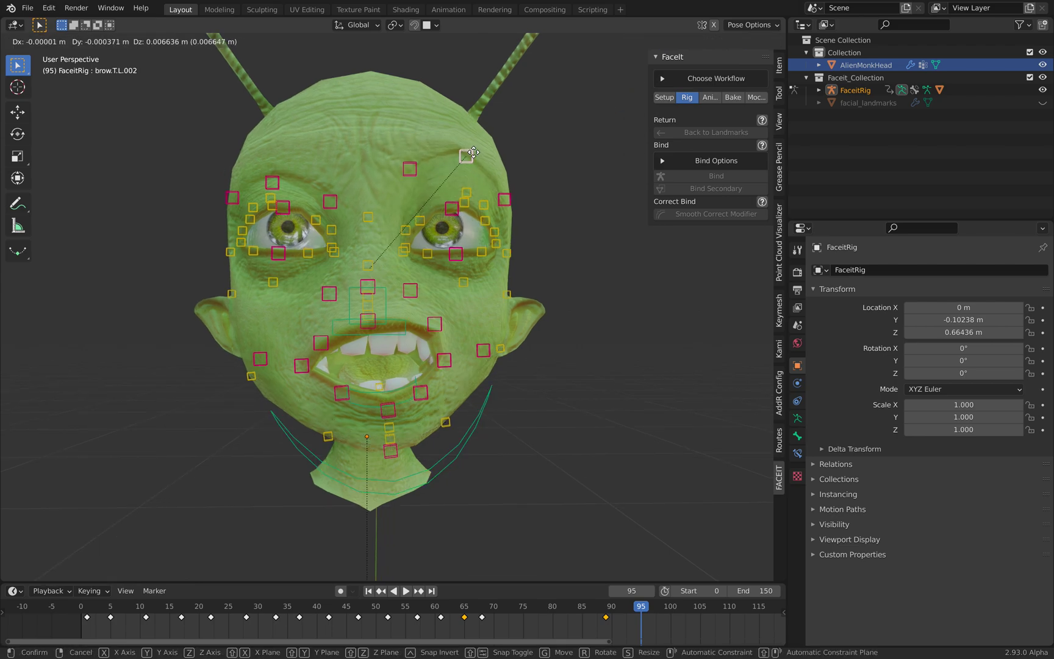
click(476, 205)
- Move the upper eyelid controls lid.T.L.003 and lid.T.L.002 and raise the lower eyelid to squint the left eye
scroll(458, 211, up, 1)
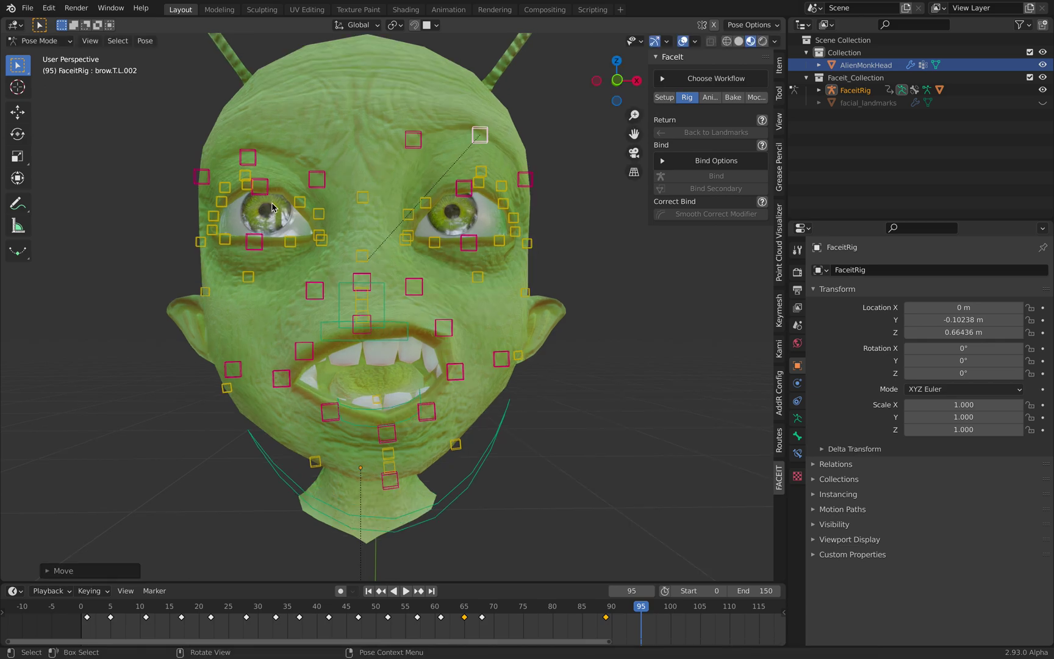
click(264, 196)
click(428, 203)
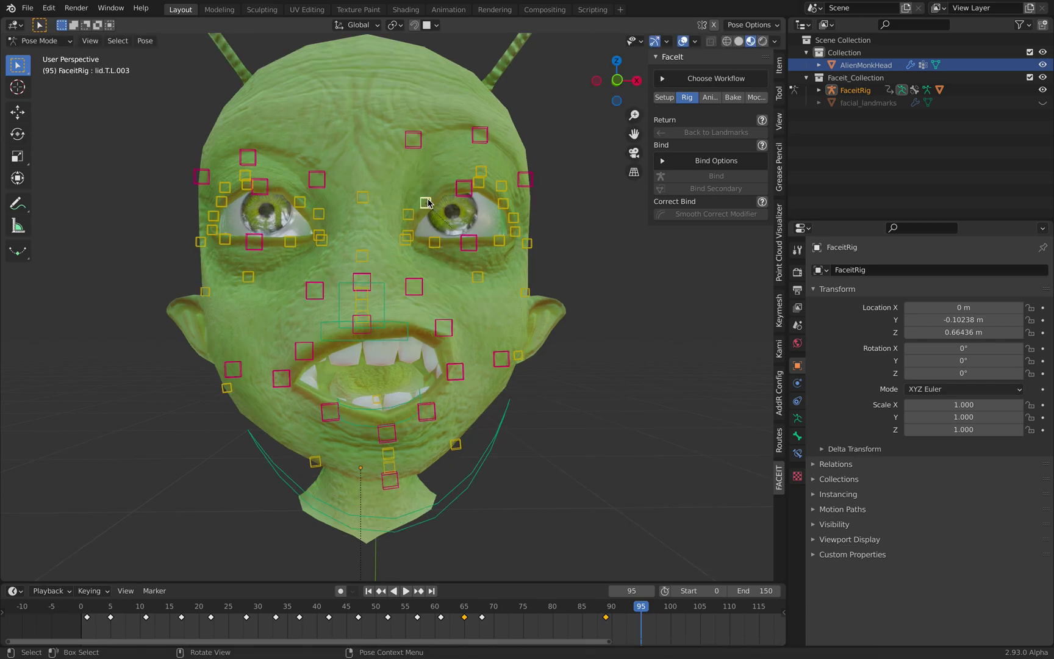
key(g)
click(462, 204)
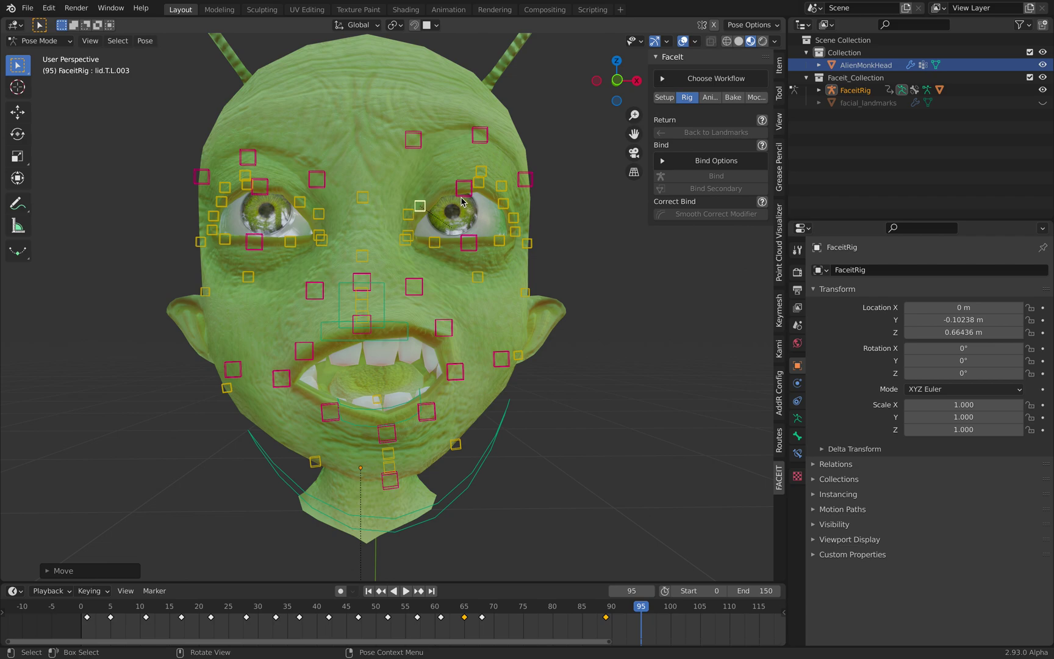
click(461, 198)
key(g)
click(470, 240)
click(470, 241)
key(g)
click(465, 230)
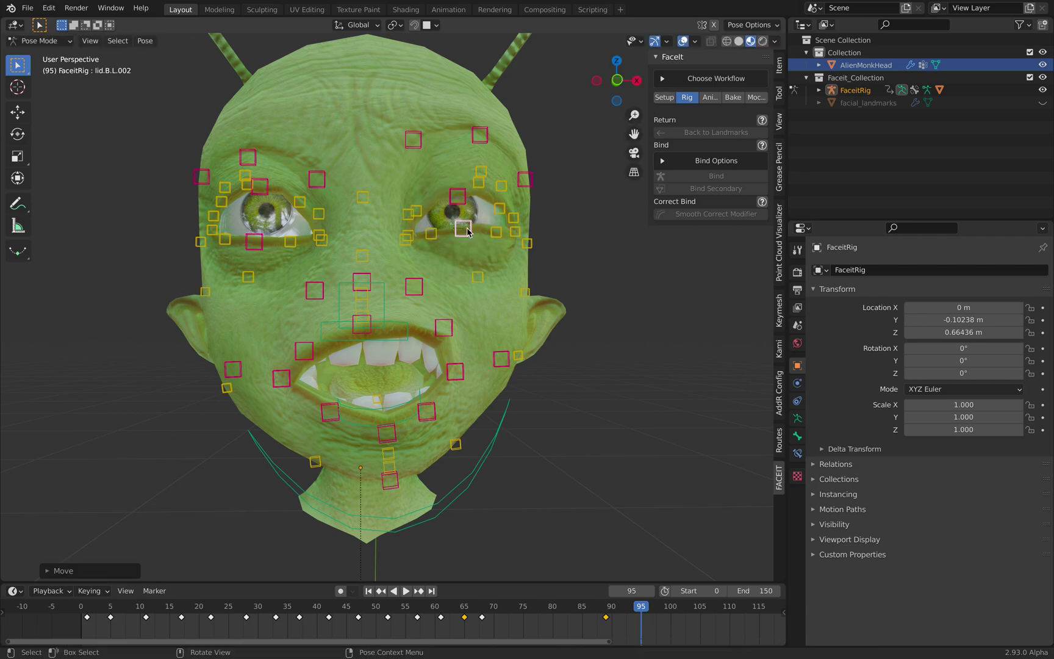
- Raise the left cheek up and inward, lift nose.001 and reposition both nostril controls
middle_drag(466, 253, 623, 163)
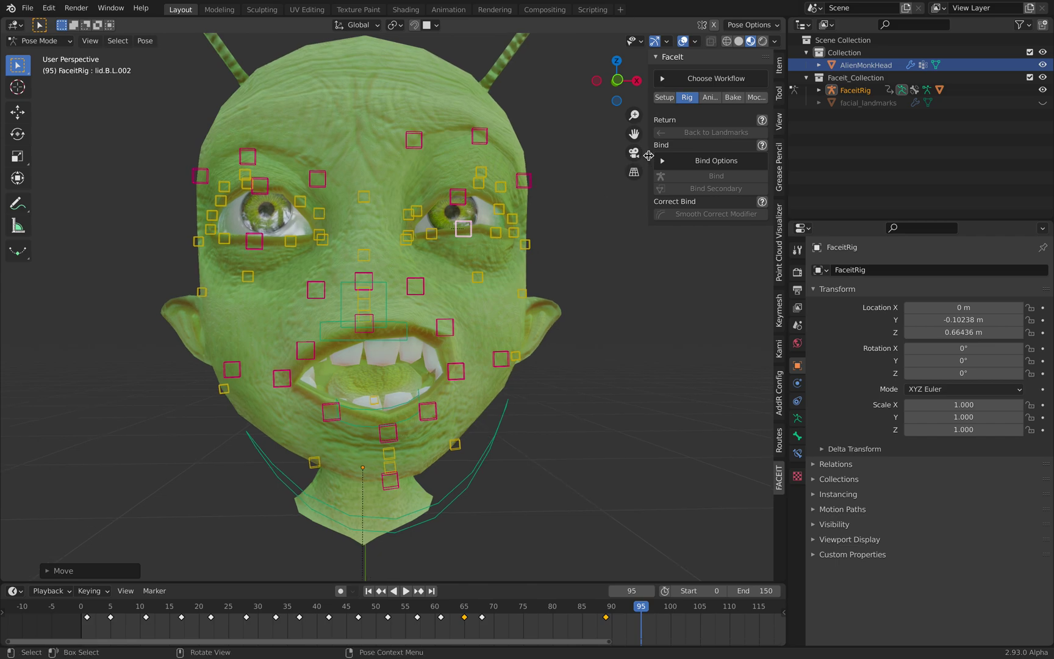
drag(649, 156, 673, 152)
middle_drag(570, 228, 469, 274)
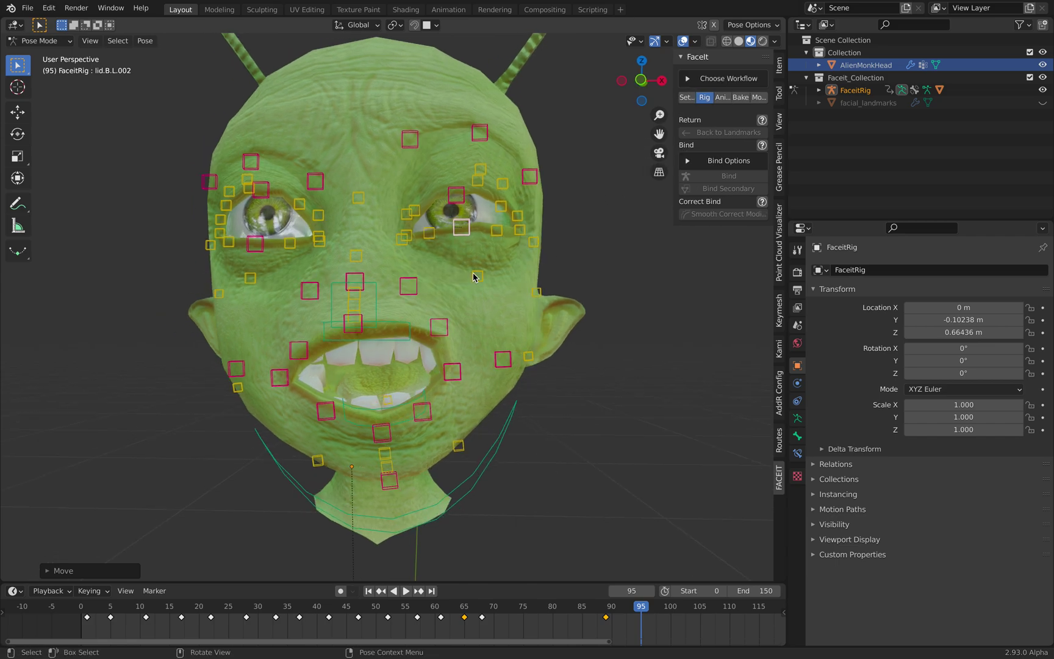
click(473, 276)
key(g)
click(465, 270)
click(354, 259)
key(g)
click(356, 250)
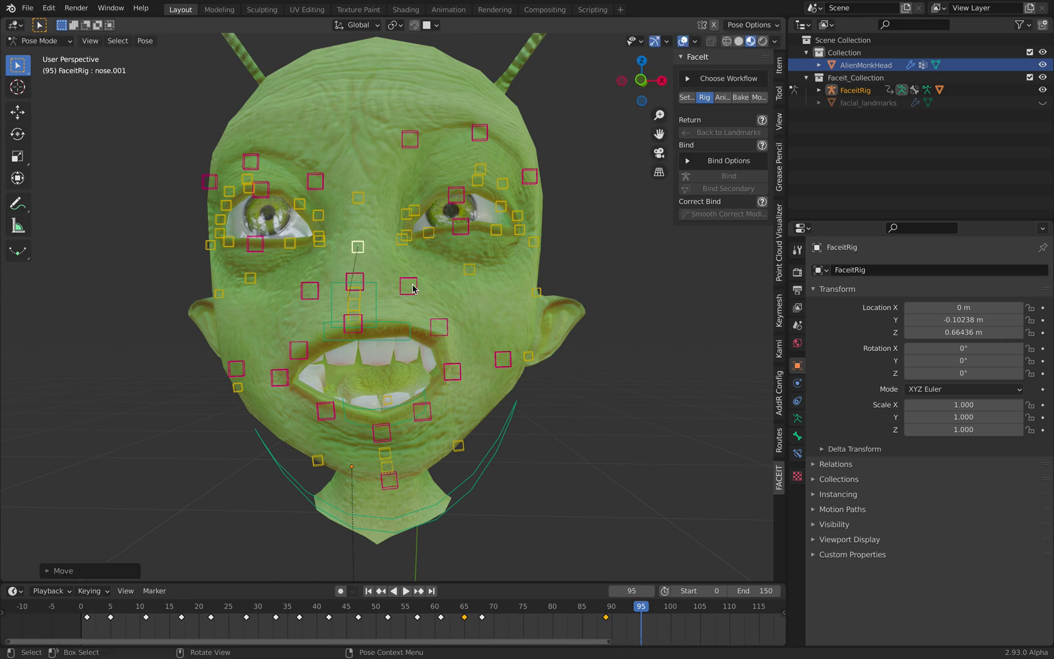
click(412, 283)
key(g)
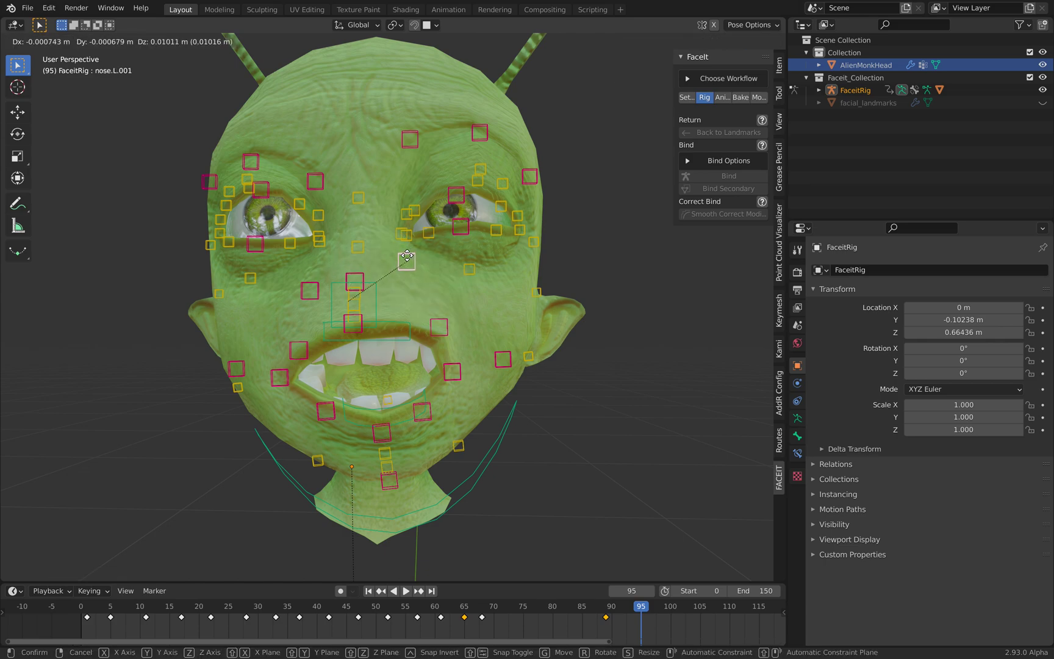
click(375, 268)
drag(313, 285, 311, 277)
- Reshape the lower lip by raising lip.B.L.001 and pushing the lower lip centre upward
drag(425, 408, 425, 388)
drag(392, 425, 425, 394)
click(425, 375)
middle_drag(425, 393, 449, 395)
click(422, 402)
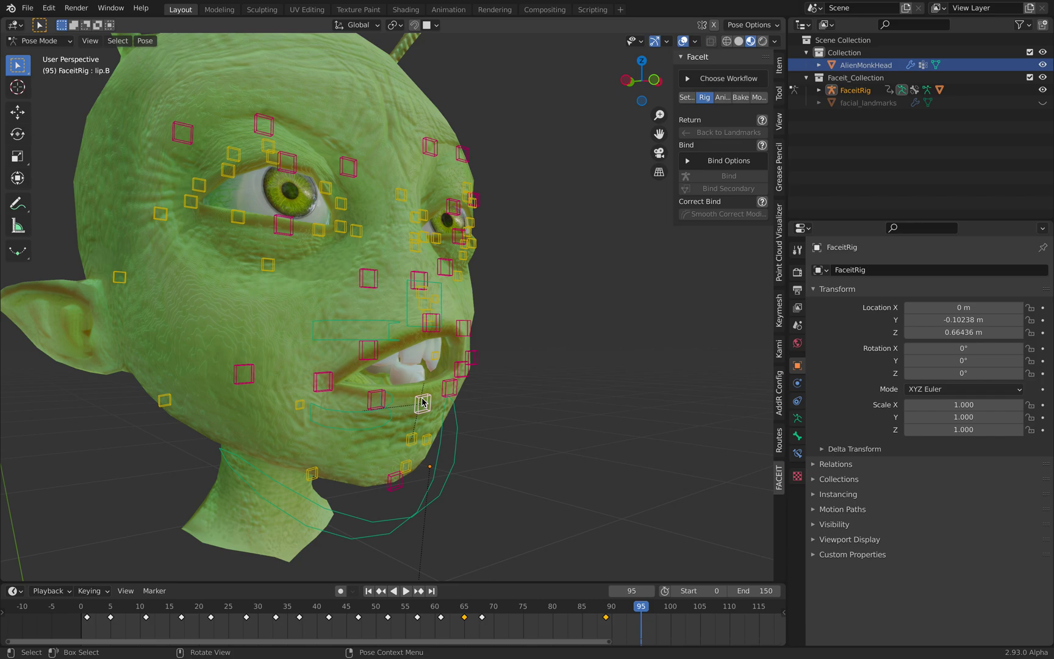
drag(423, 402, 425, 382)
middle_drag(425, 383, 363, 379)
drag(364, 380, 365, 384)
scroll(402, 386, down, 2)
middle_drag(416, 386, 543, 358)
- Keyframe the whole face pose at frame 95, deselect all, and scrub back to review
key(a)
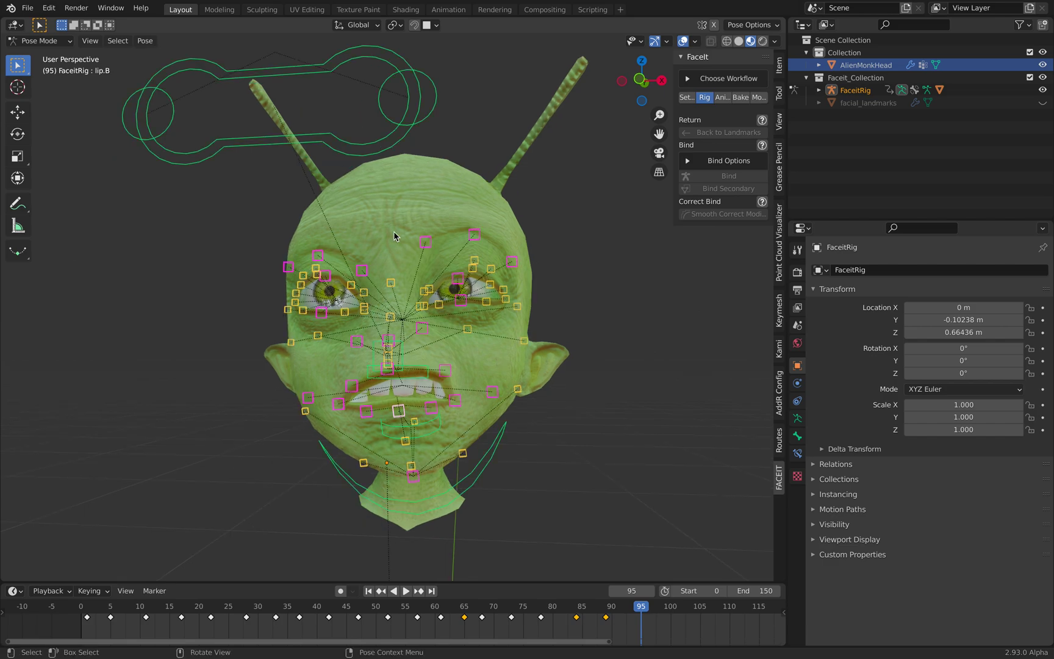
key(i)
click(579, 332)
key(alt+a)
drag(663, 602, 225, 608)
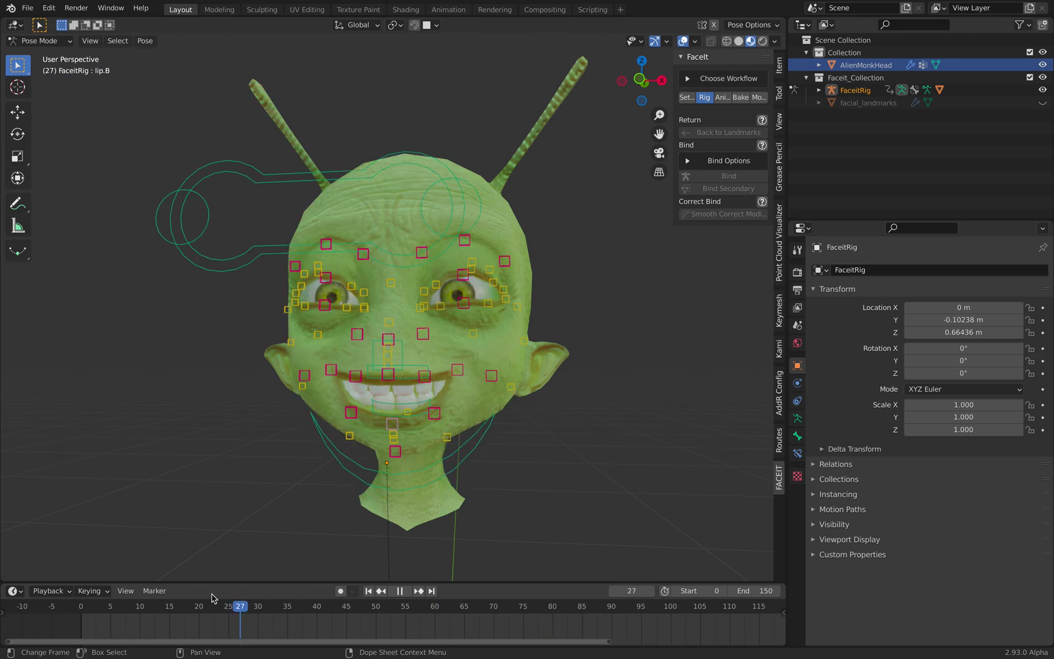
- Stop playback at frame 88 and switch the rig to Object Mode
key(space)
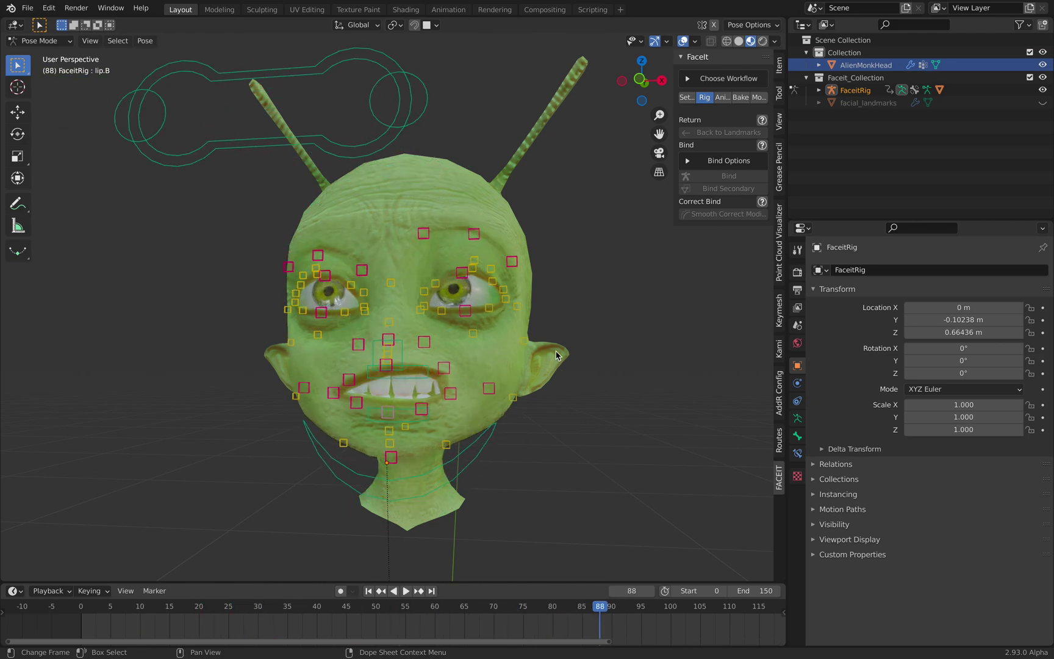
middle_drag(540, 331, 539, 330)
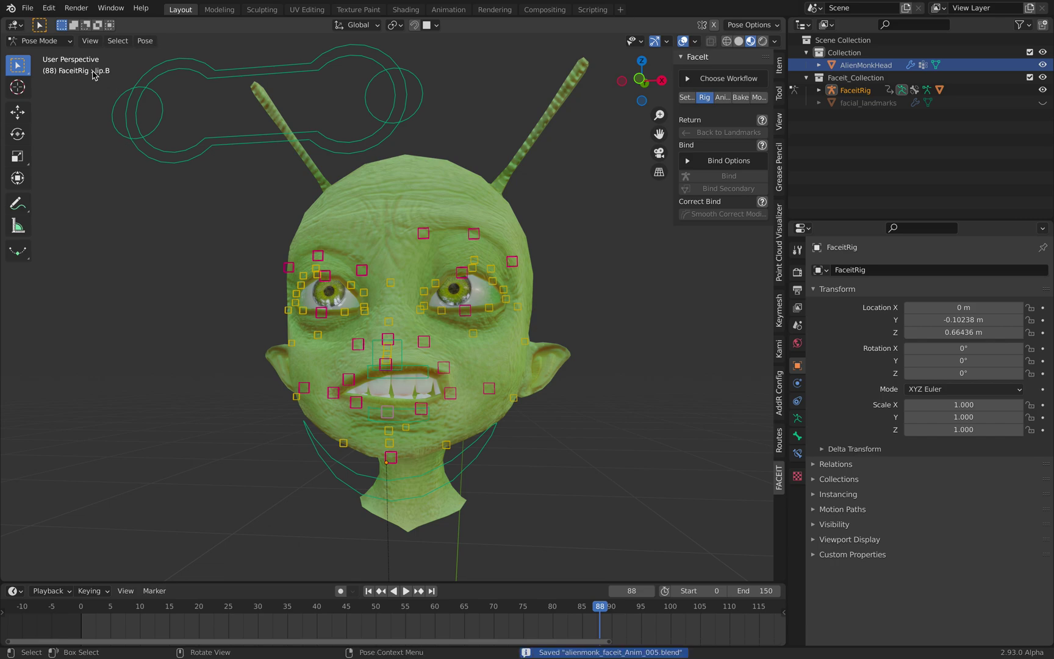
click(34, 41)
click(42, 55)
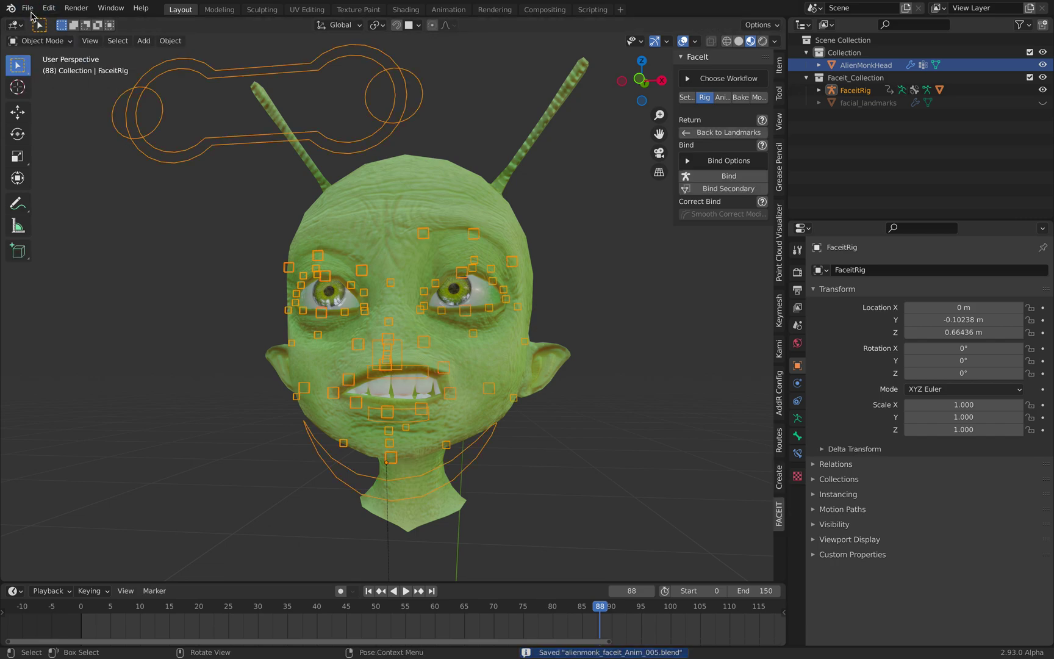
- Export the scene as glTF binary alienmonk_faceit_Anim_005.glb, then switch over to the Finder desktop
click(28, 8)
mouse_move(66, 190)
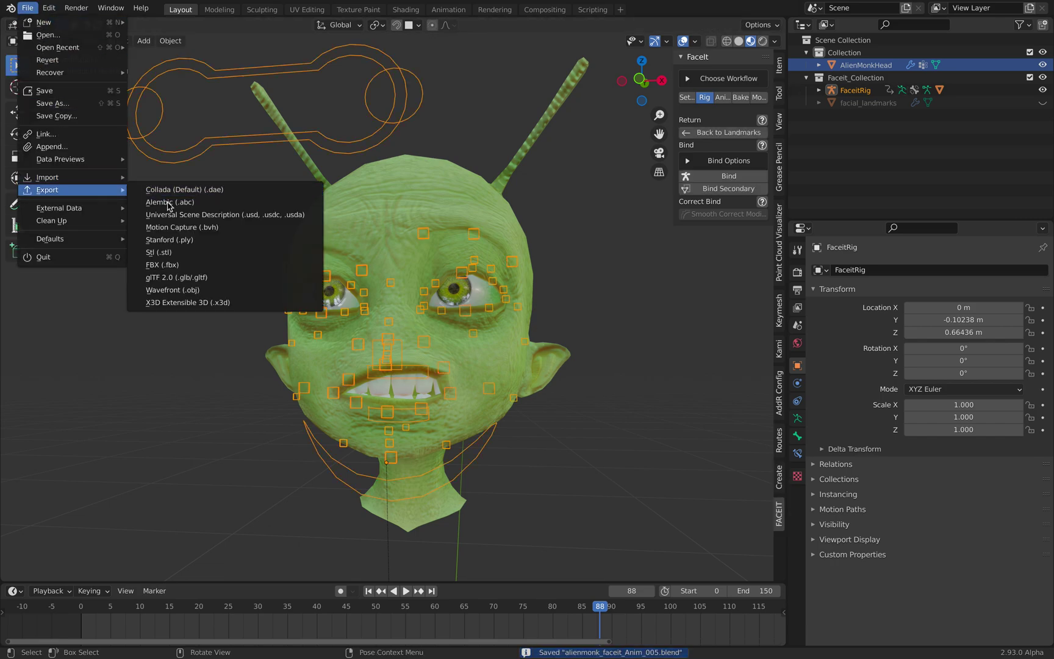
click(201, 277)
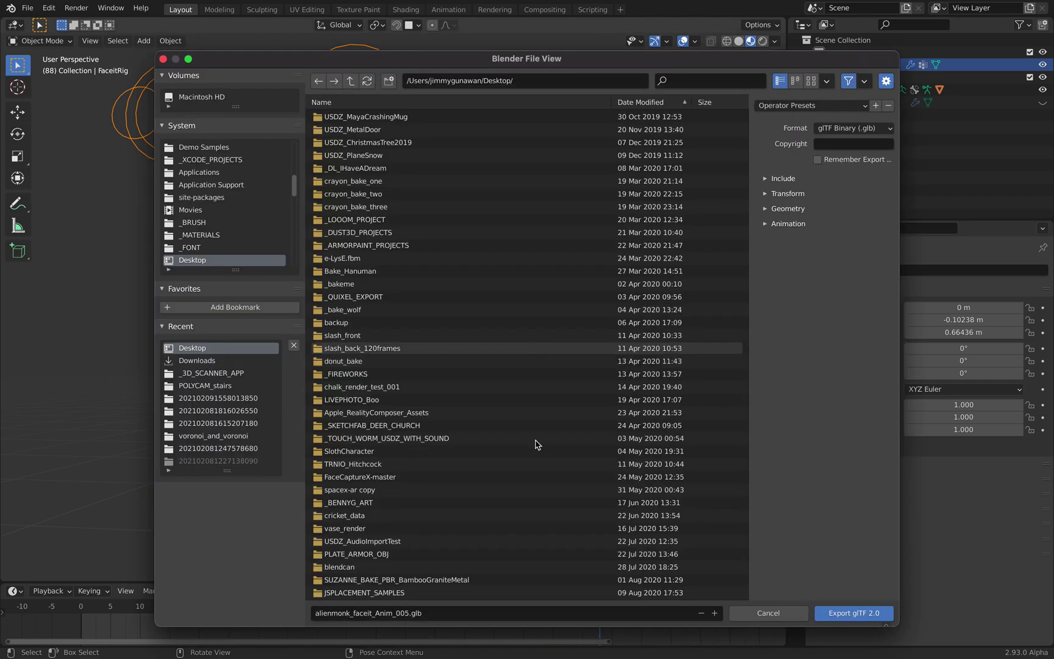
click(829, 613)
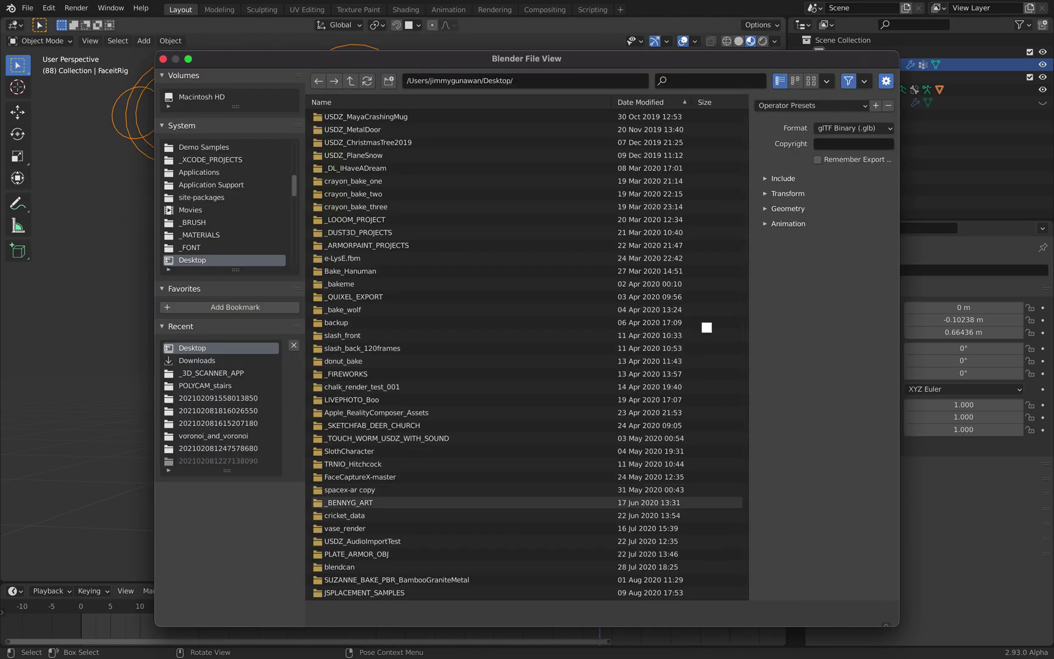
key(ctrl+Left)
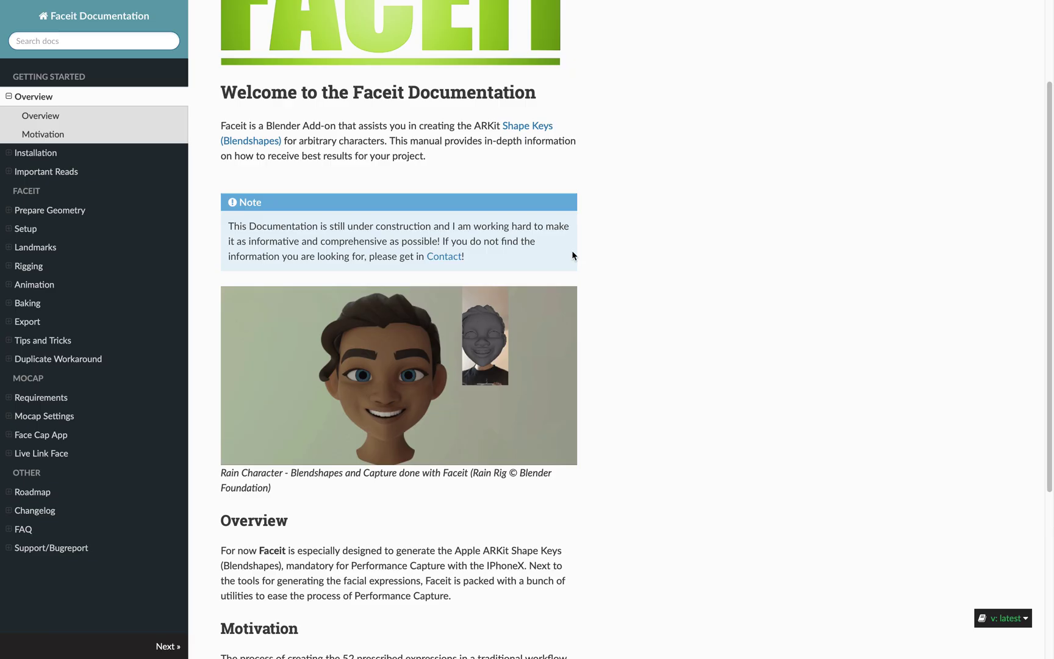
key(ctrl+Left)
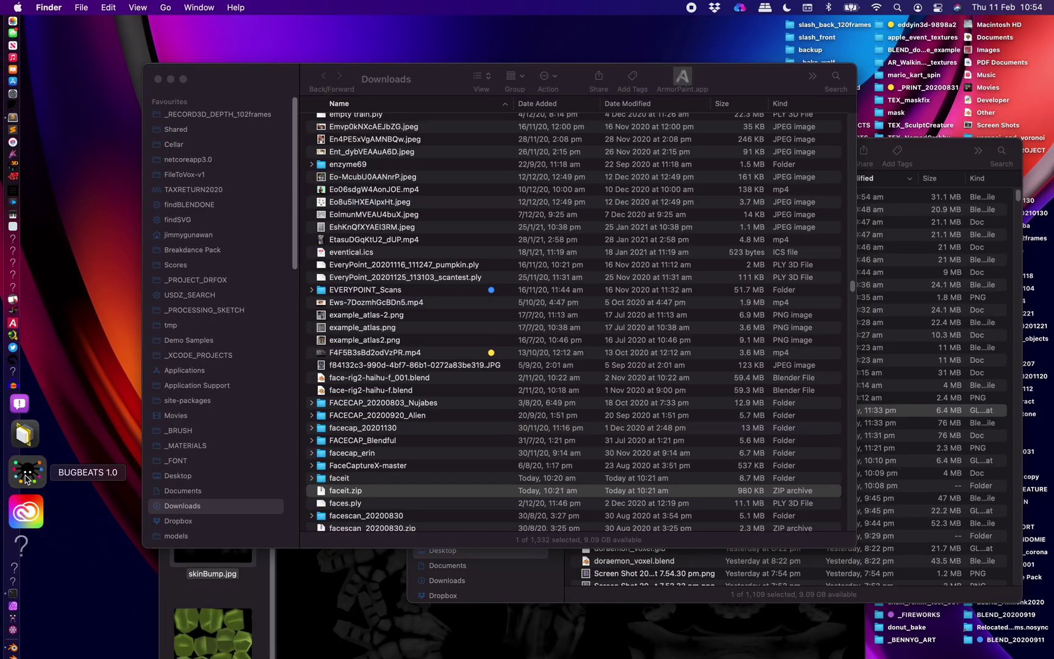
- Launch Reality Converter and close the skinBump.jpg Preview window
click(23, 446)
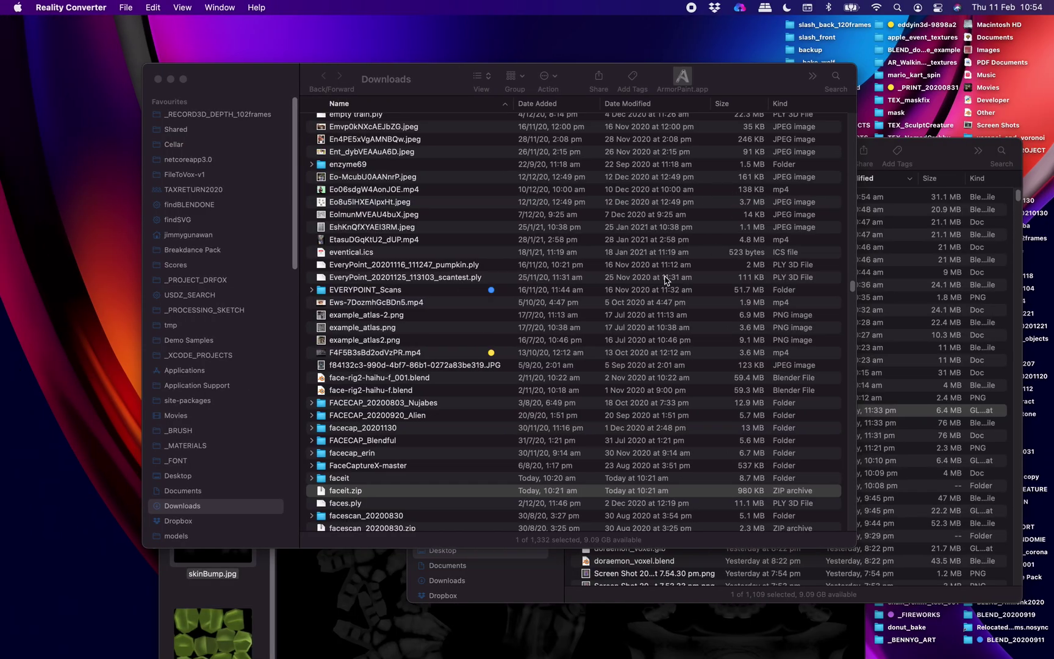
click(344, 561)
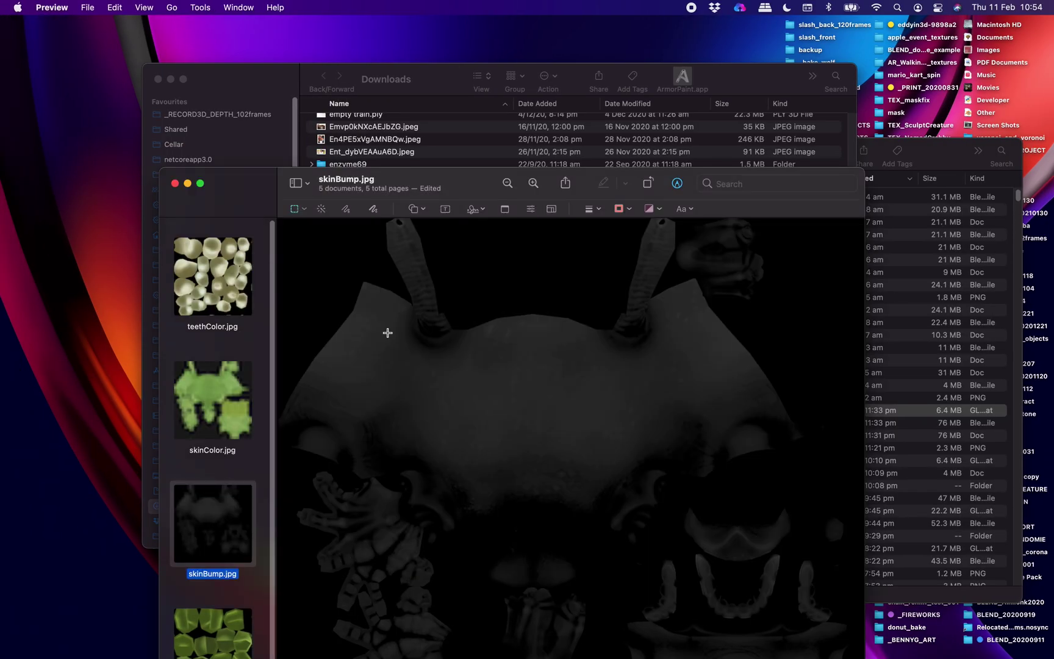
click(183, 188)
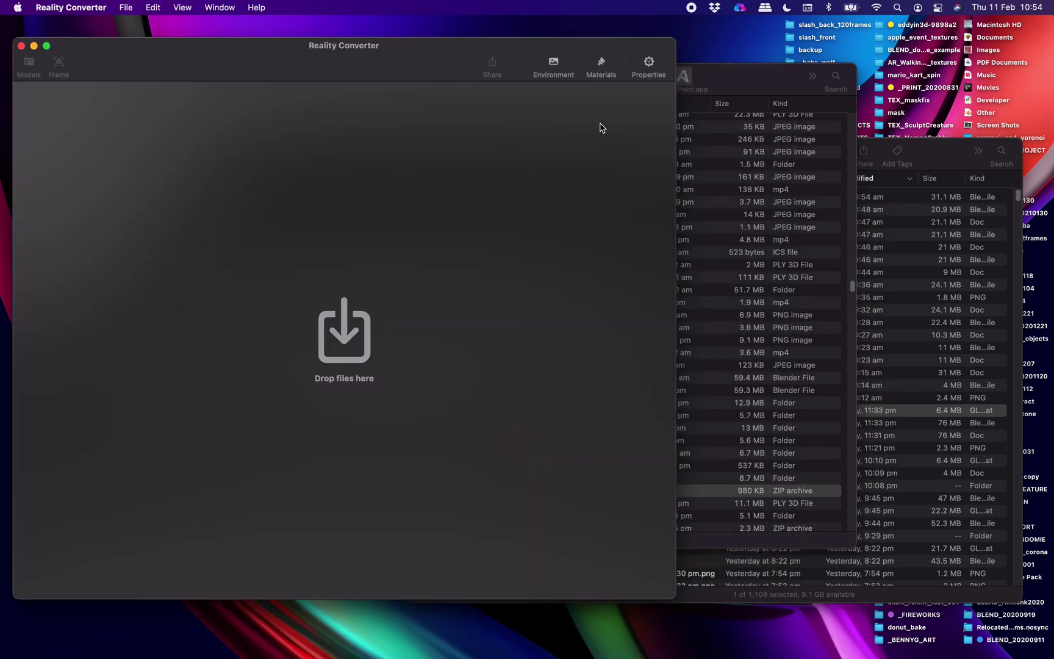
- Sort the Desktop Finder window by Date Modified with today's newest files first
click(869, 154)
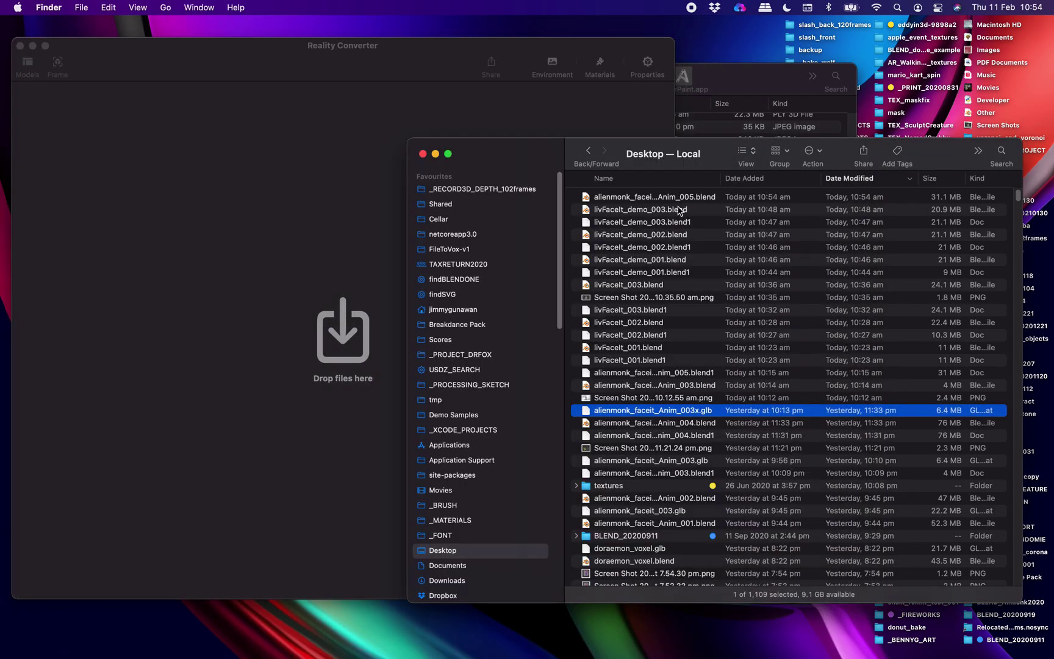
click(893, 178)
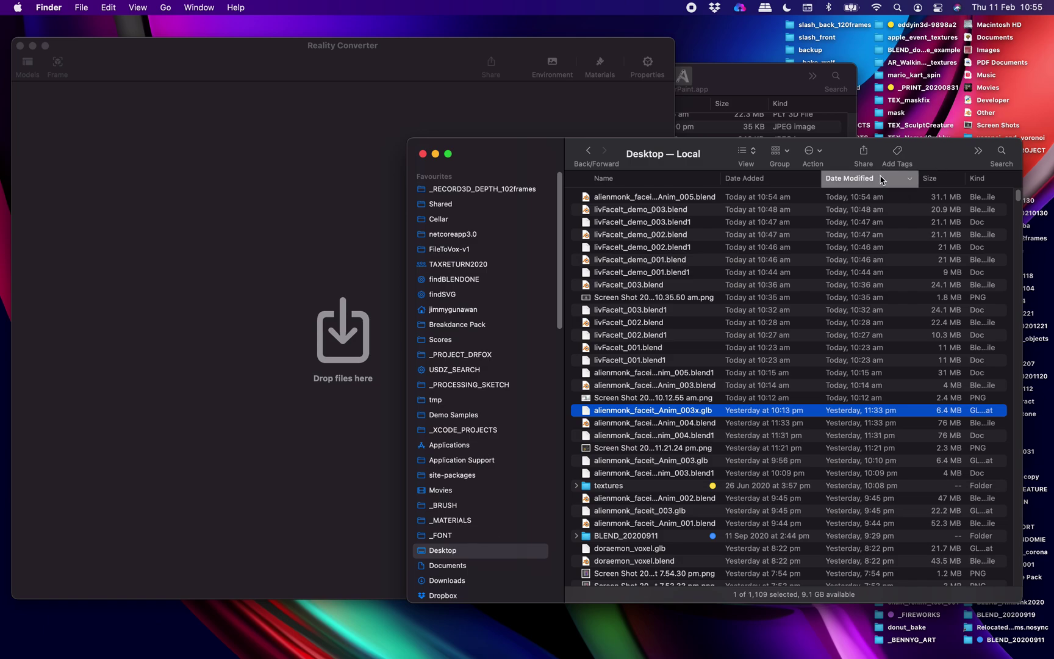
scroll(979, 313, up, 5)
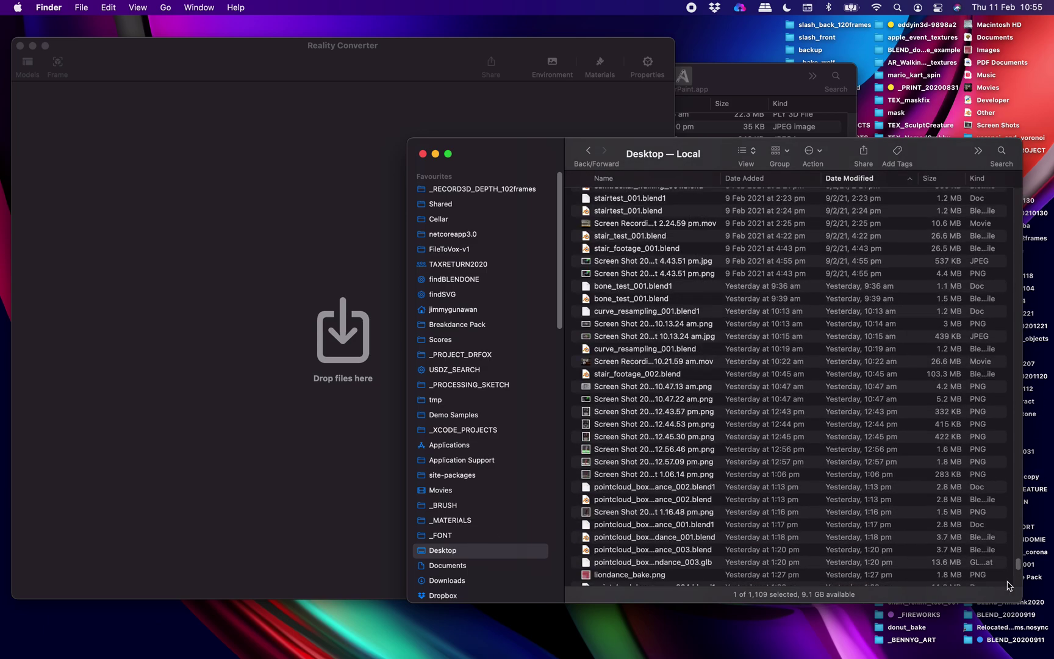
drag(1018, 563, 999, 154)
click(842, 178)
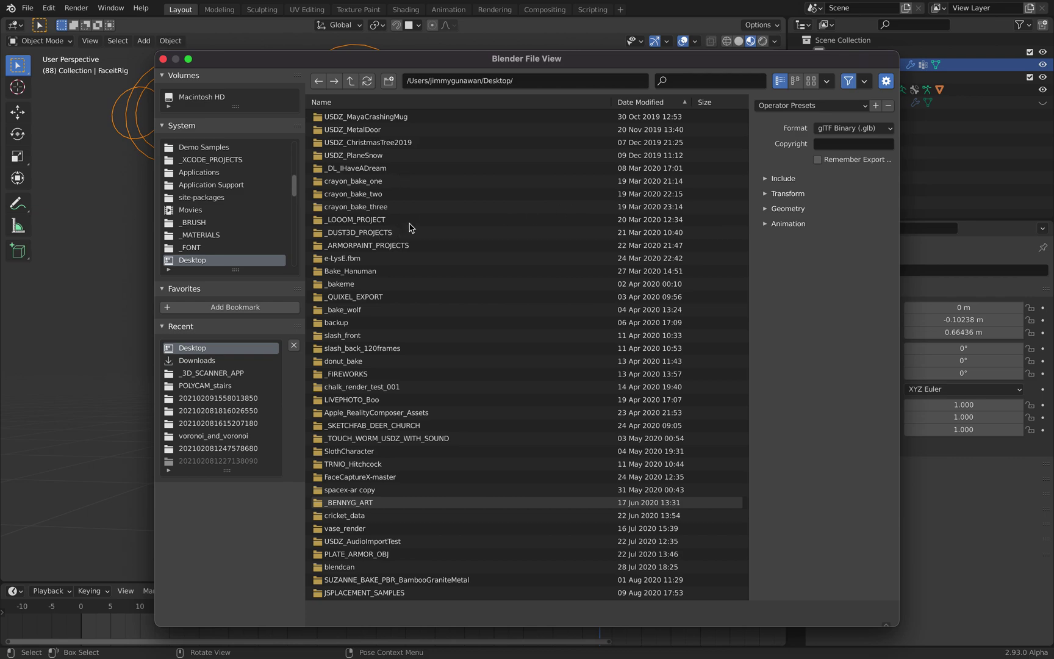
key(Escape)
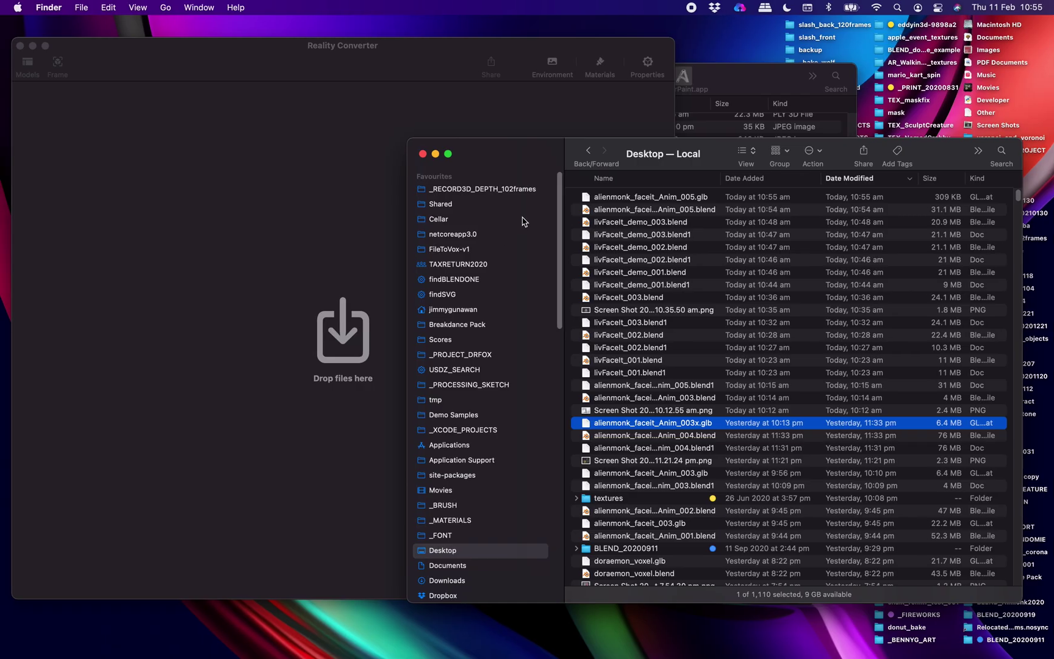
- Drop alienmonk_faceit_Anim_005.glb into Reality Converter for USD conversion, then inspect the head in Blender
drag(620, 206, 312, 192)
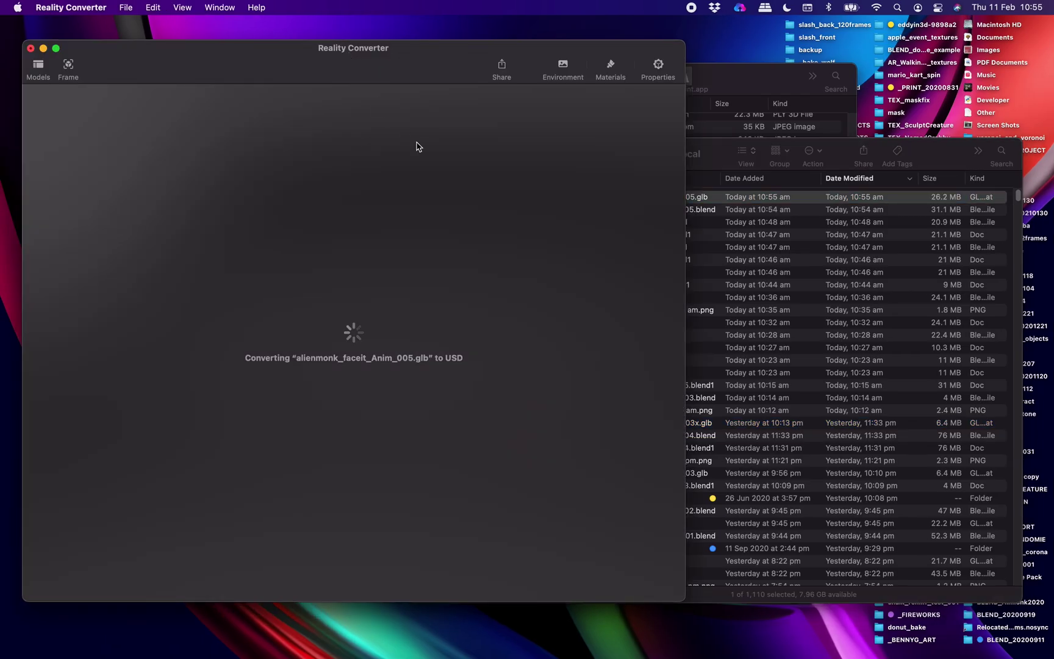
drag(445, 64, 479, 61)
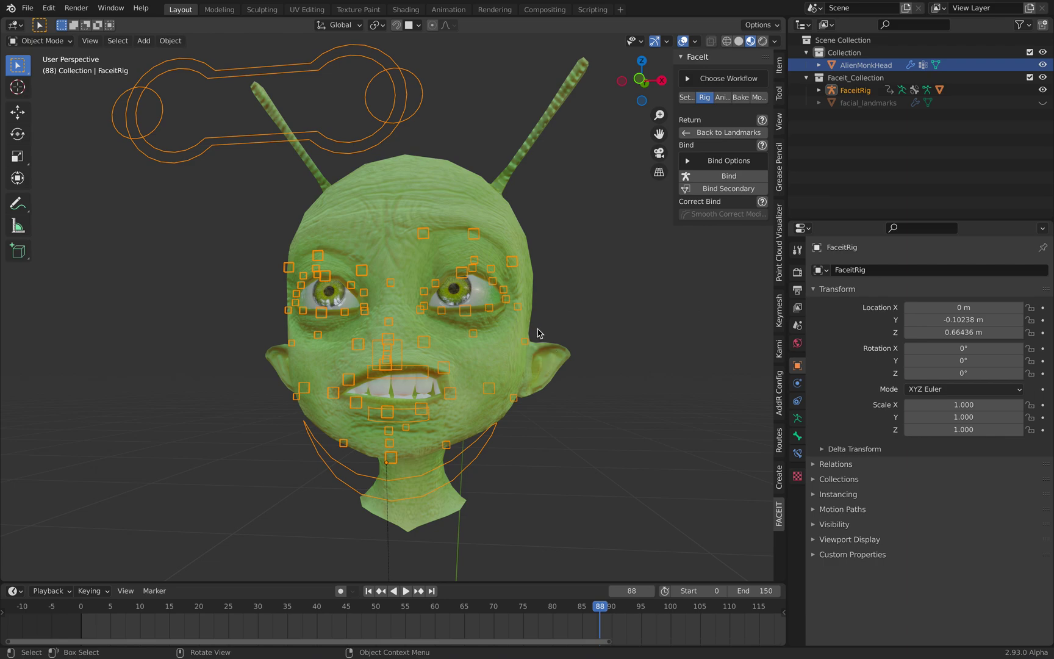
mouse_move(538, 332)
middle_down()
mouse_move(476, 326)
mouse_move(552, 317)
middle_up()
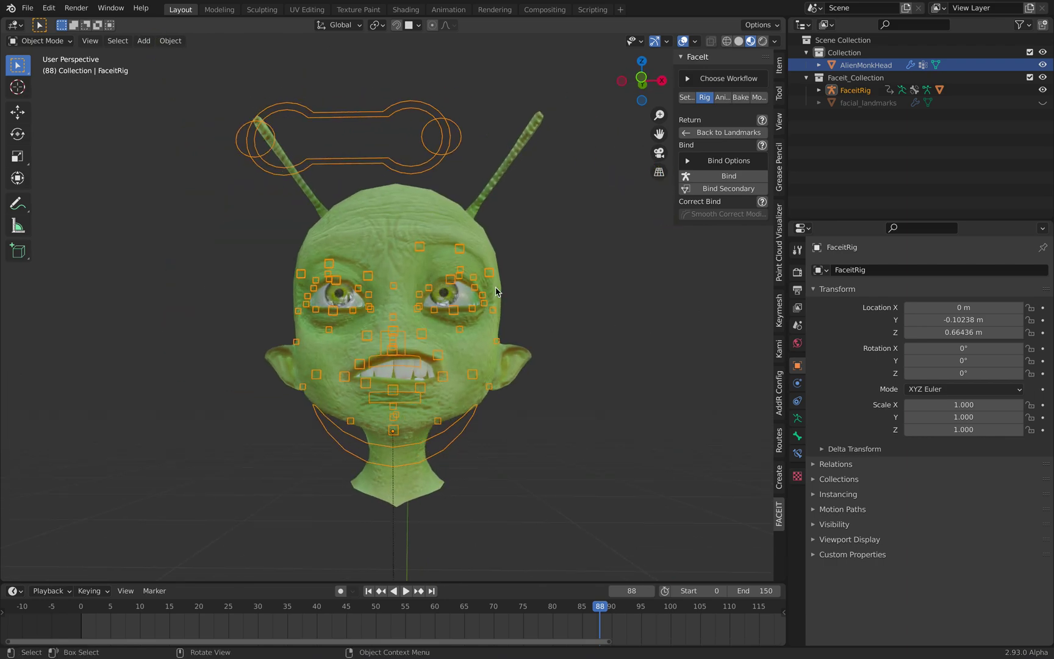
key(alt+a)
click(28, 7)
mouse_move(41, 46)
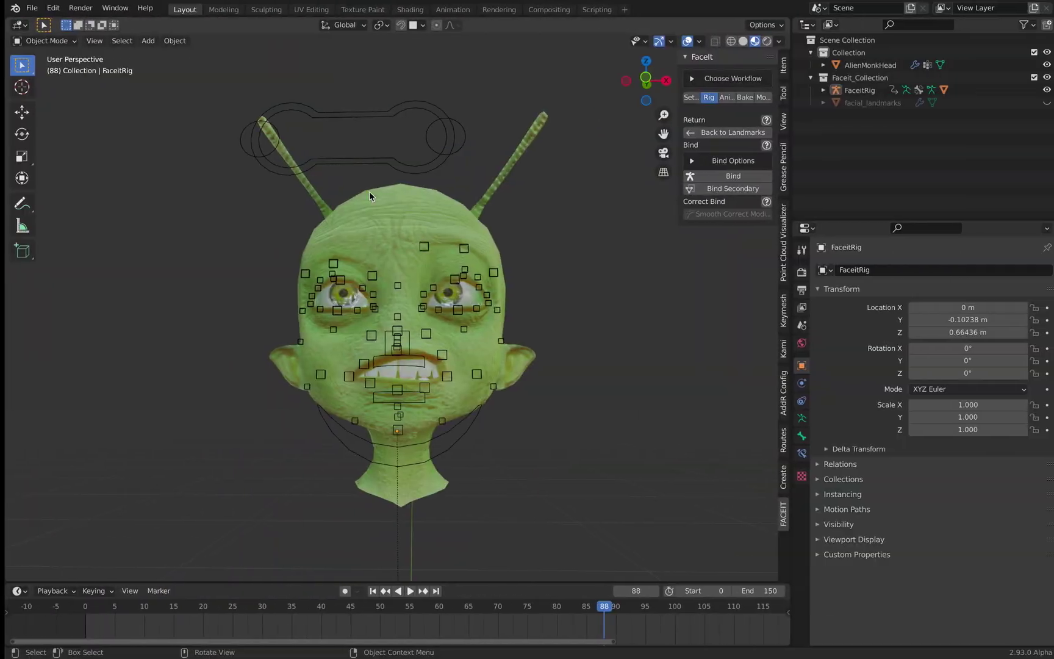
click(28, 9)
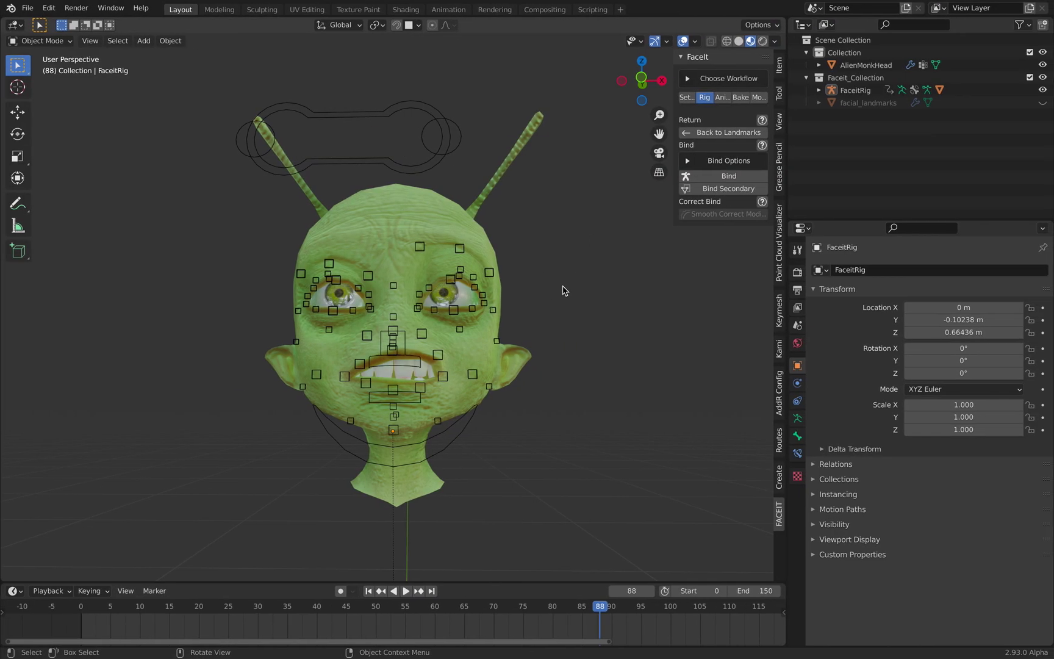
middle_drag(565, 289, 655, 122)
click(738, 41)
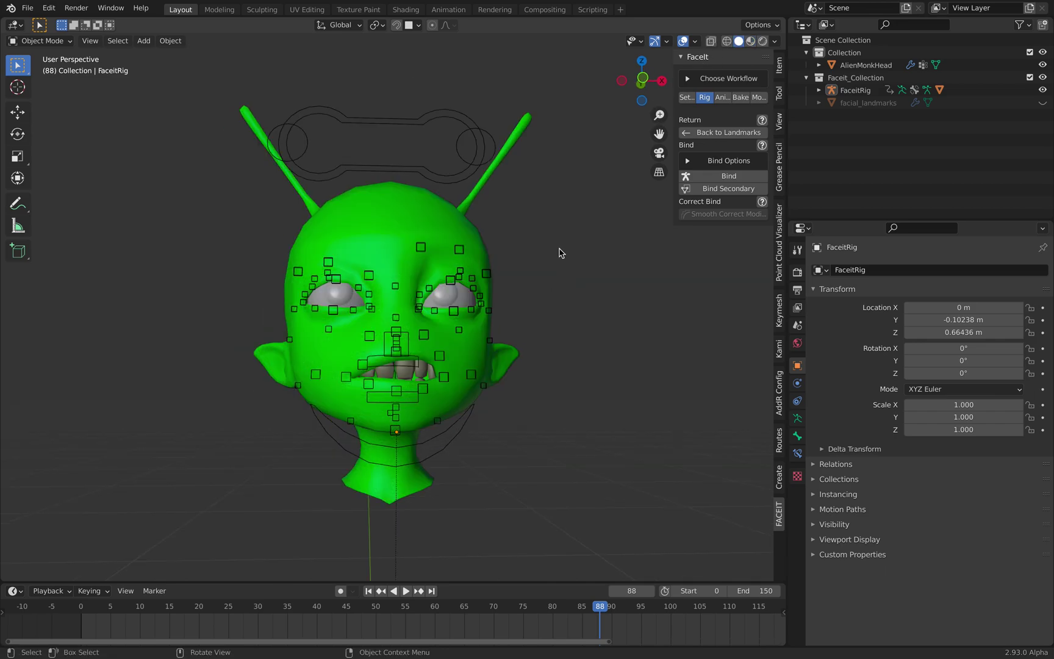
click(751, 41)
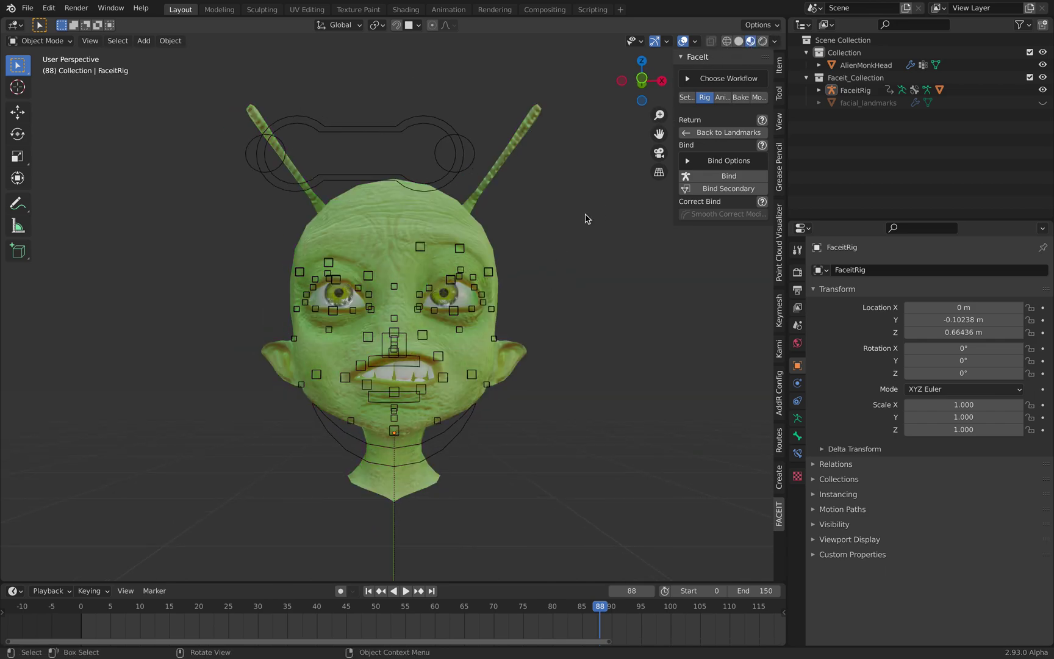
scroll(584, 219, up, 1)
scroll(579, 221, right, 2)
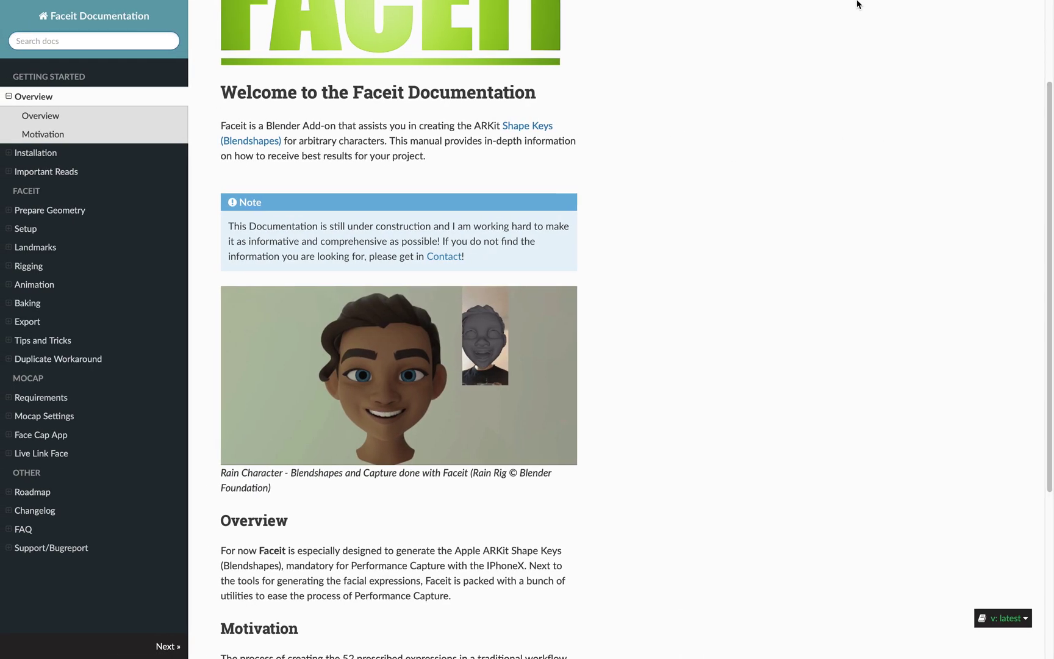
- Switch to the Unreal Engine MetaHumans page and browse its free sample project and Siren showcase sections
mouse_move(895, 1)
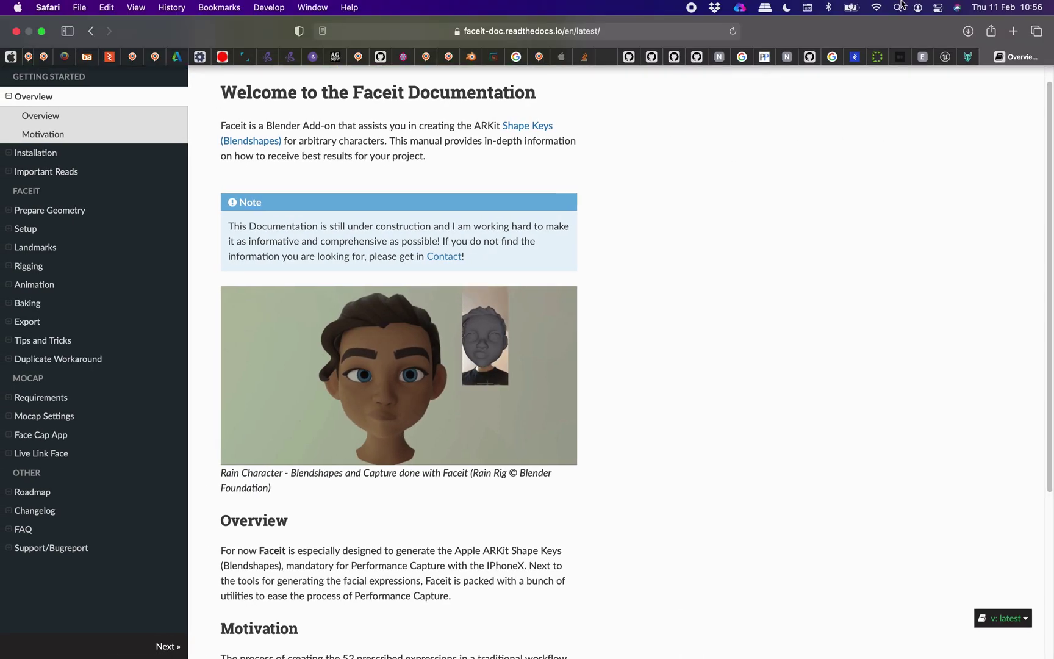
click(946, 55)
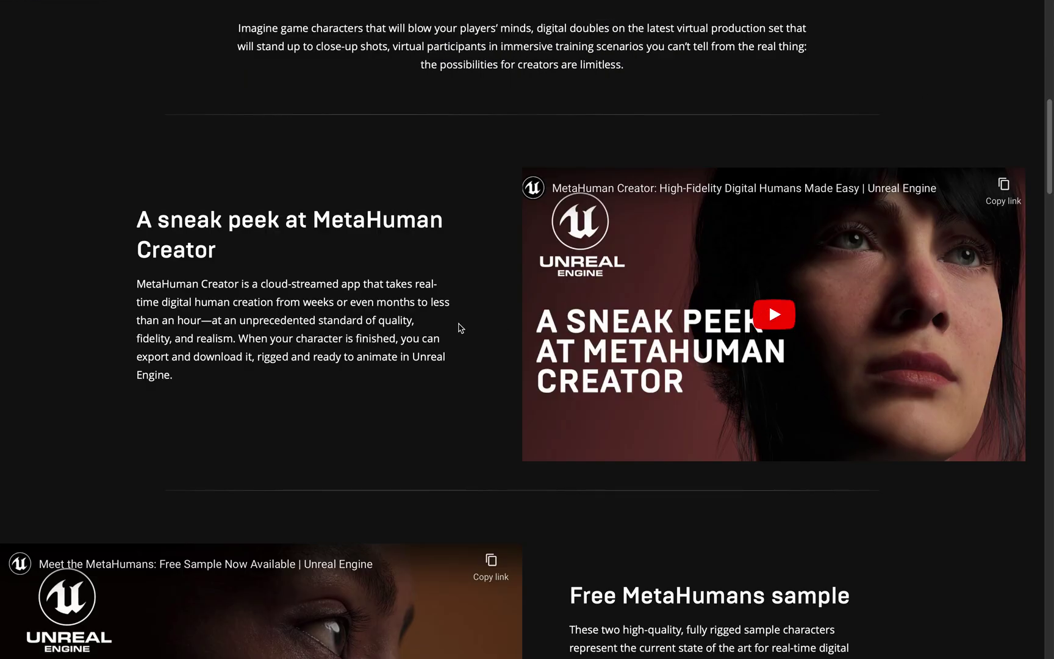
scroll(462, 329, down, 8)
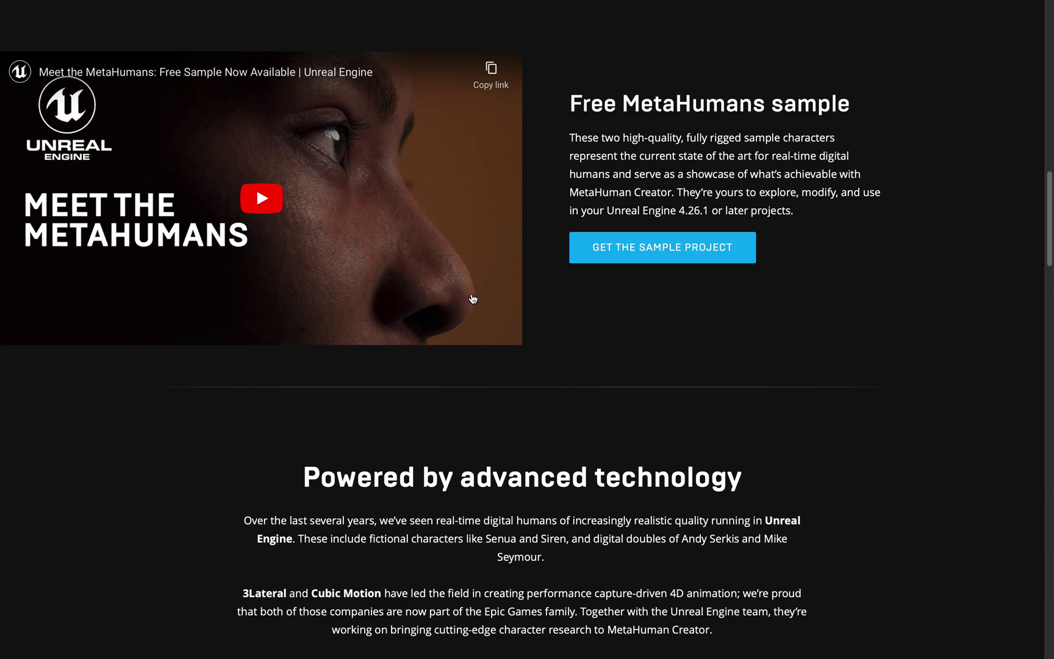
scroll(543, 352, down, 15)
scroll(555, 358, down, 8)
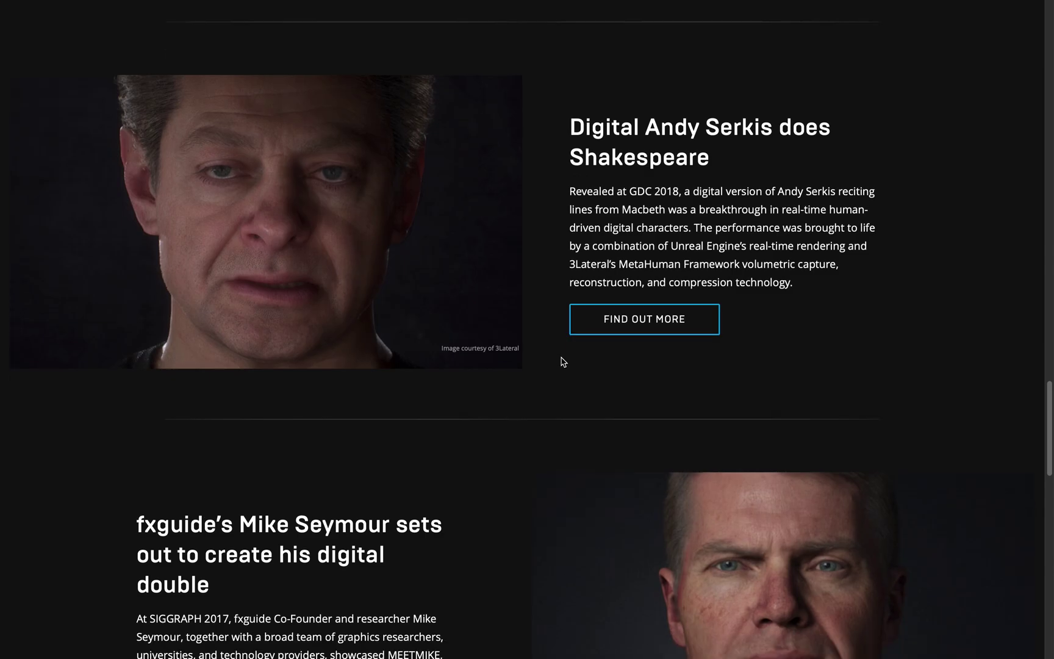
scroll(595, 266, down, 4)
scroll(719, 291, up, 2)
scroll(355, 157, up, 4)
scroll(312, 353, down, 1)
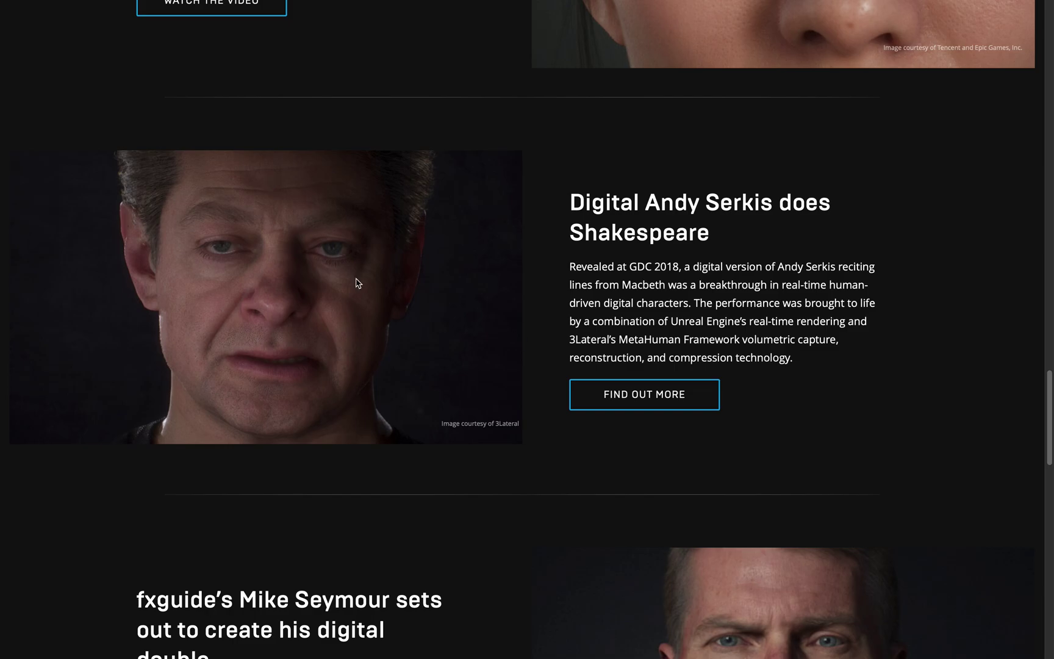
scroll(355, 303, down, 9)
scroll(480, 379, up, 13)
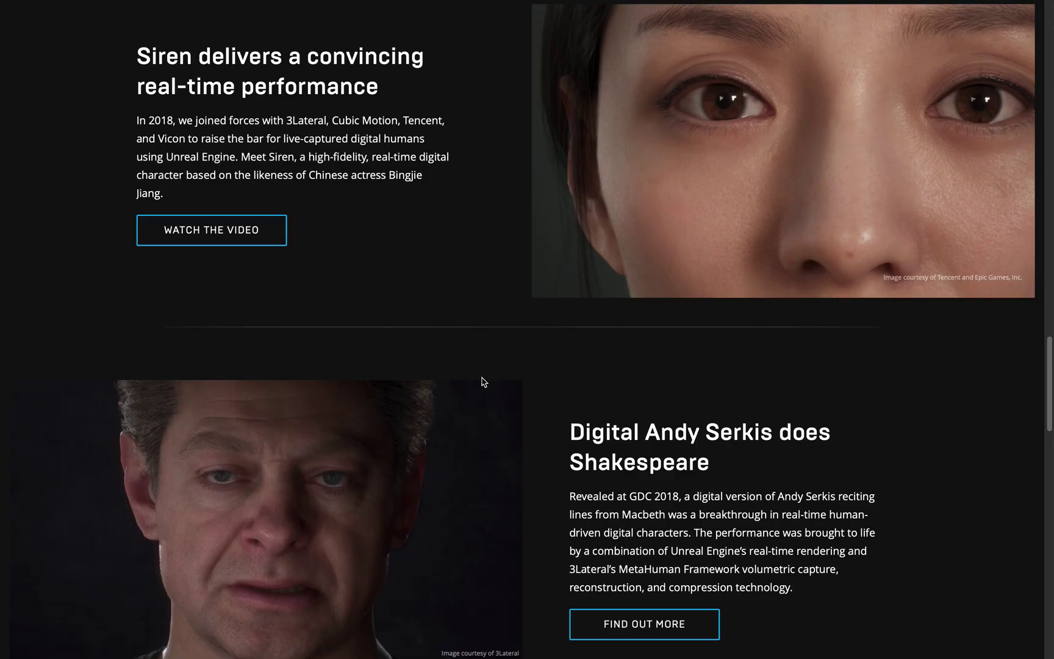